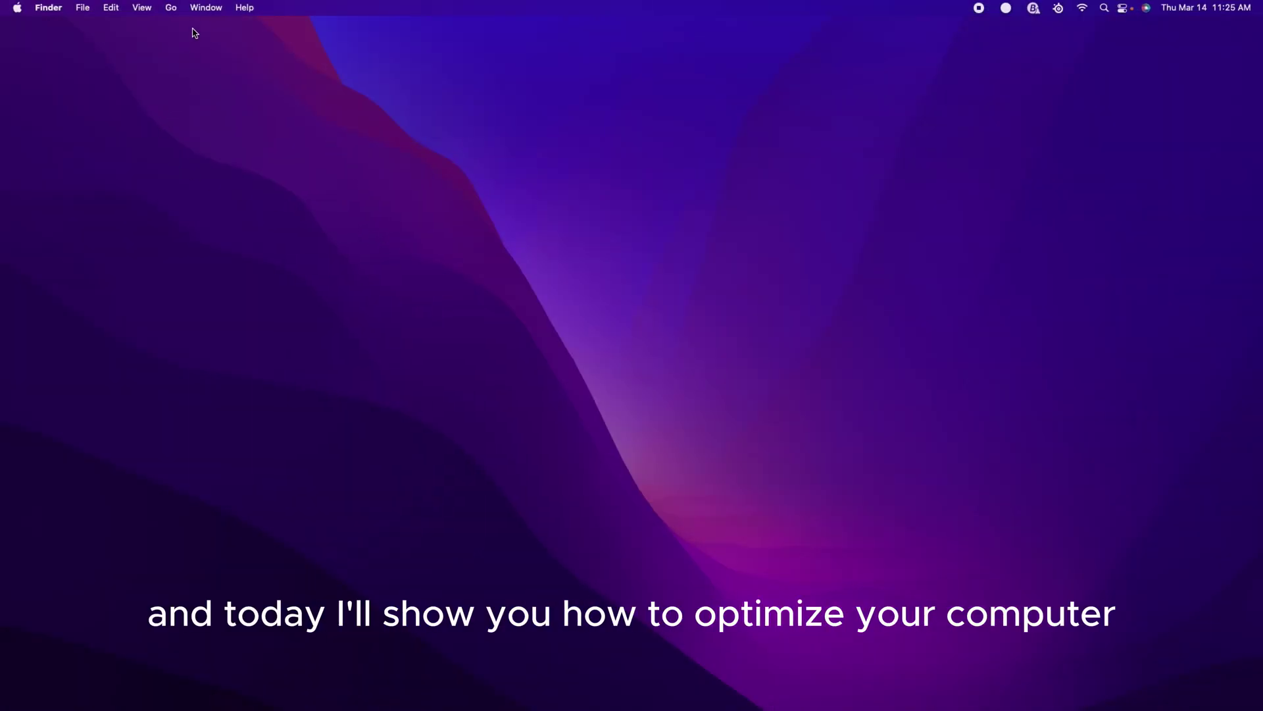
Launch Discord from the Dock and view its Advanced settings page
click(170, 9)
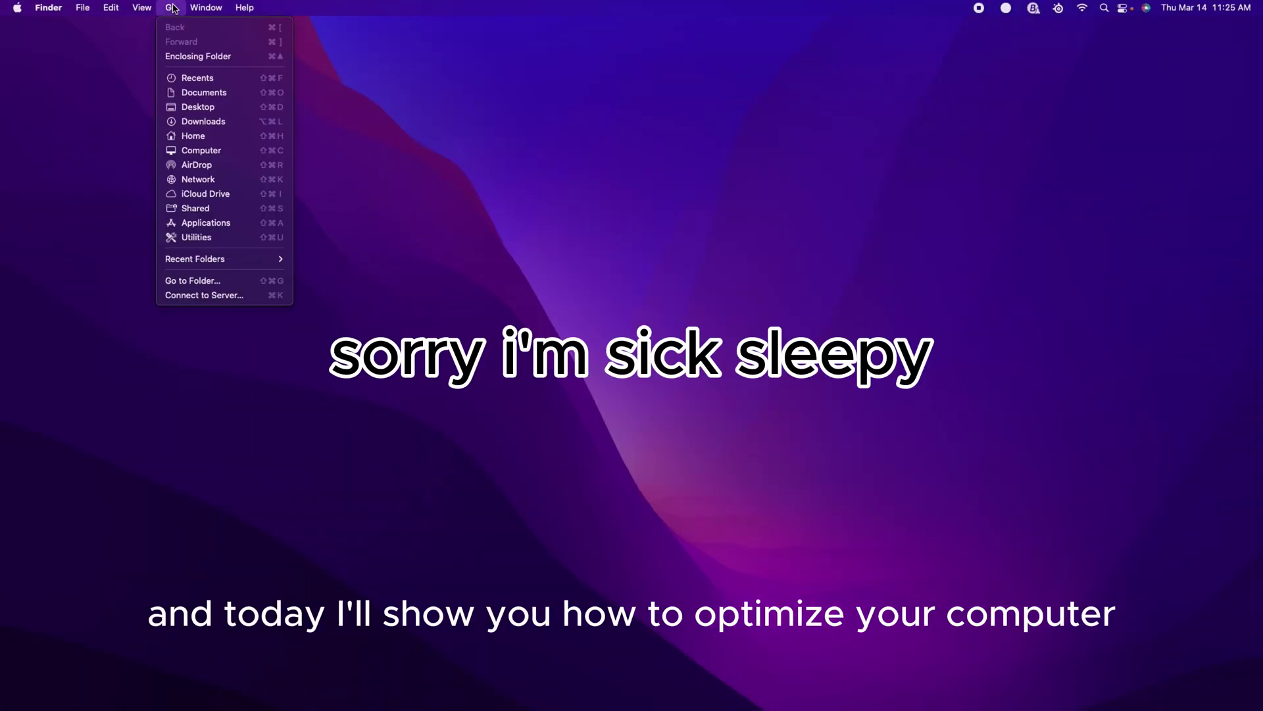
click(174, 9)
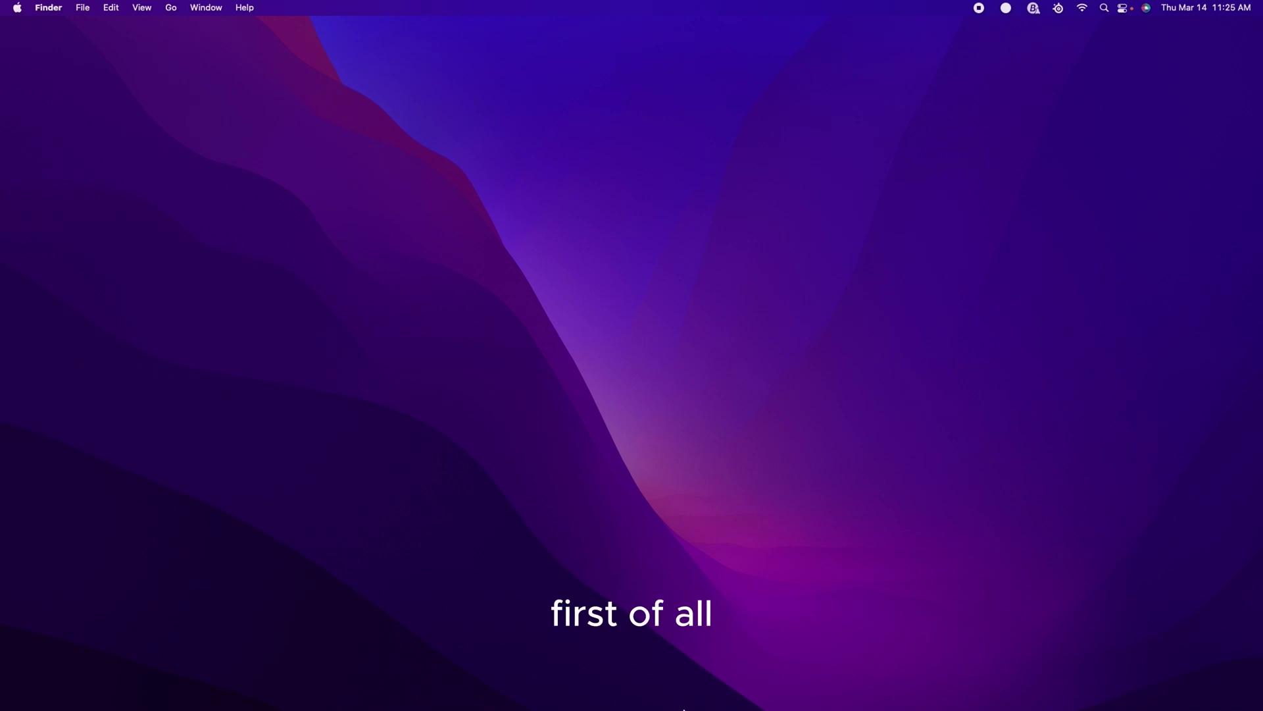
mouse_move(673, 681)
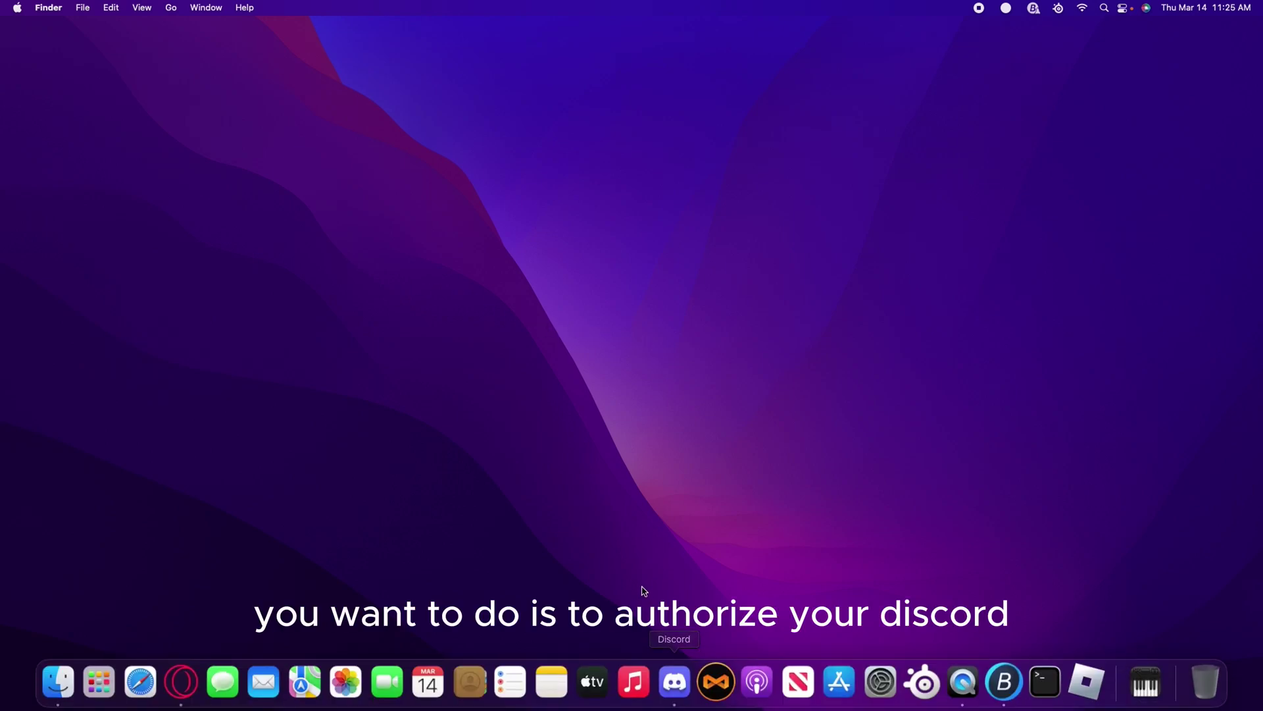
click(677, 684)
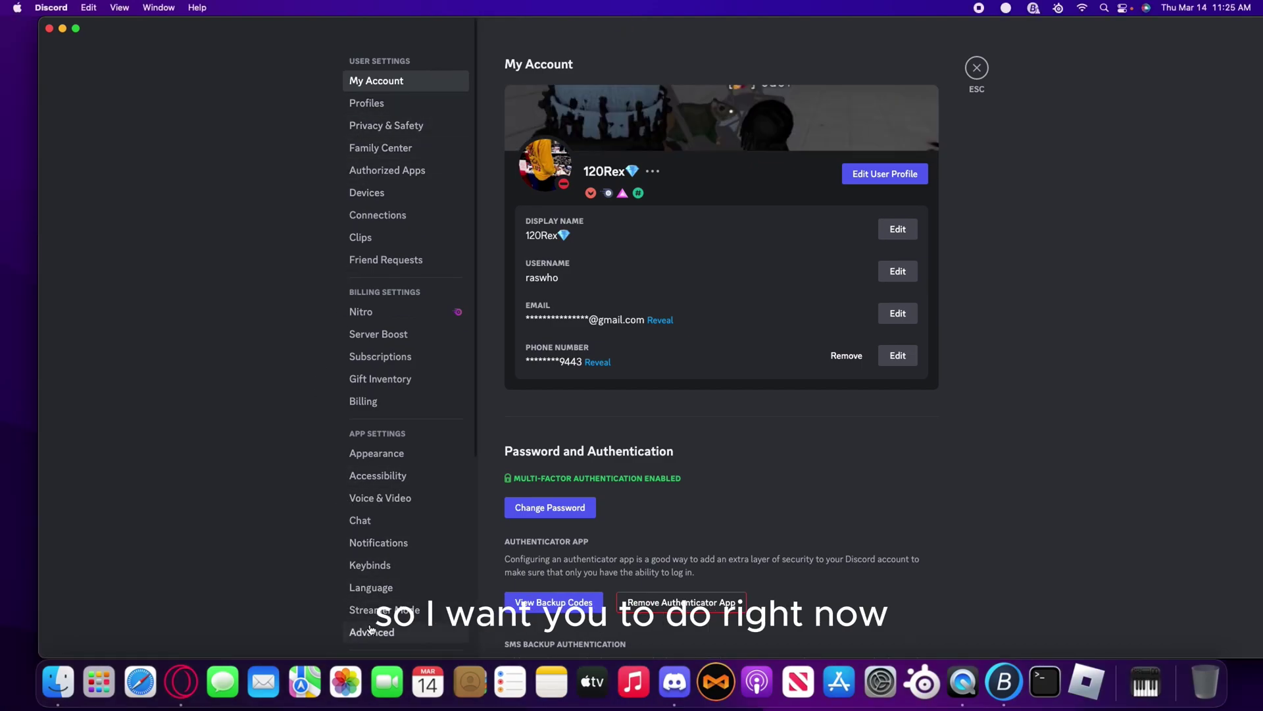
click(373, 632)
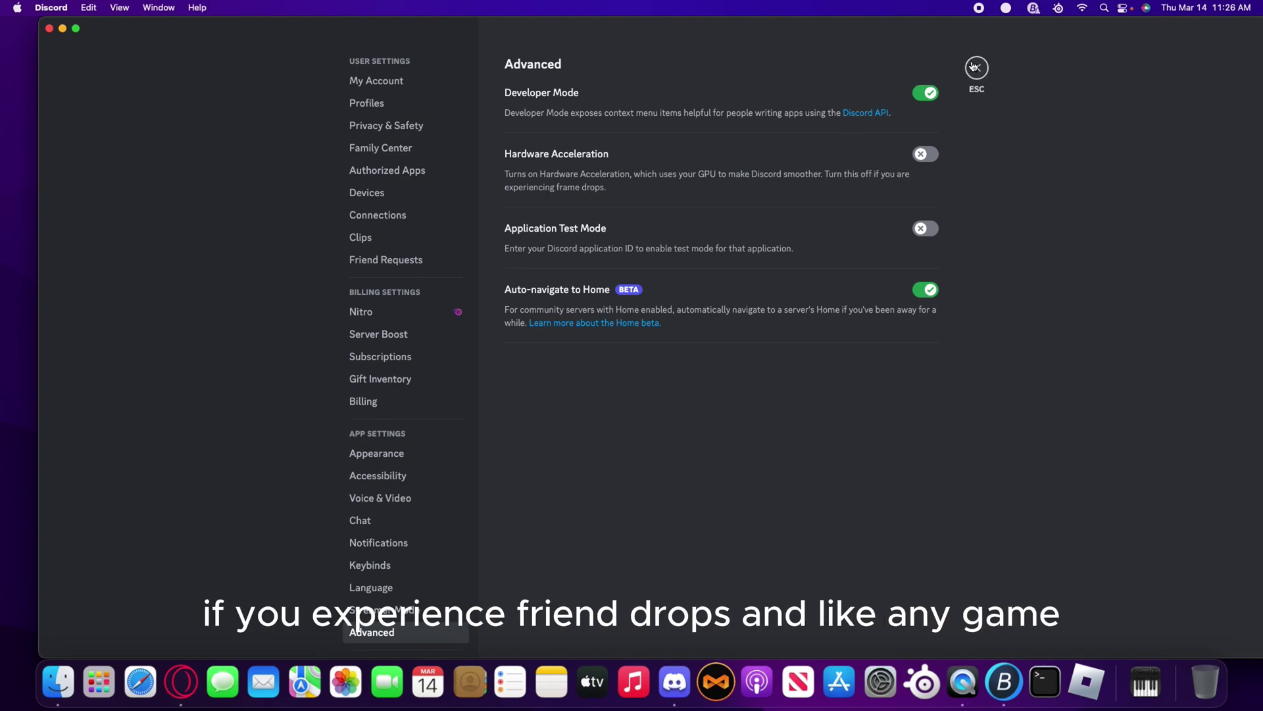
Open the hidden Library folder and move the Roblox folder to the Trash
click(50, 28)
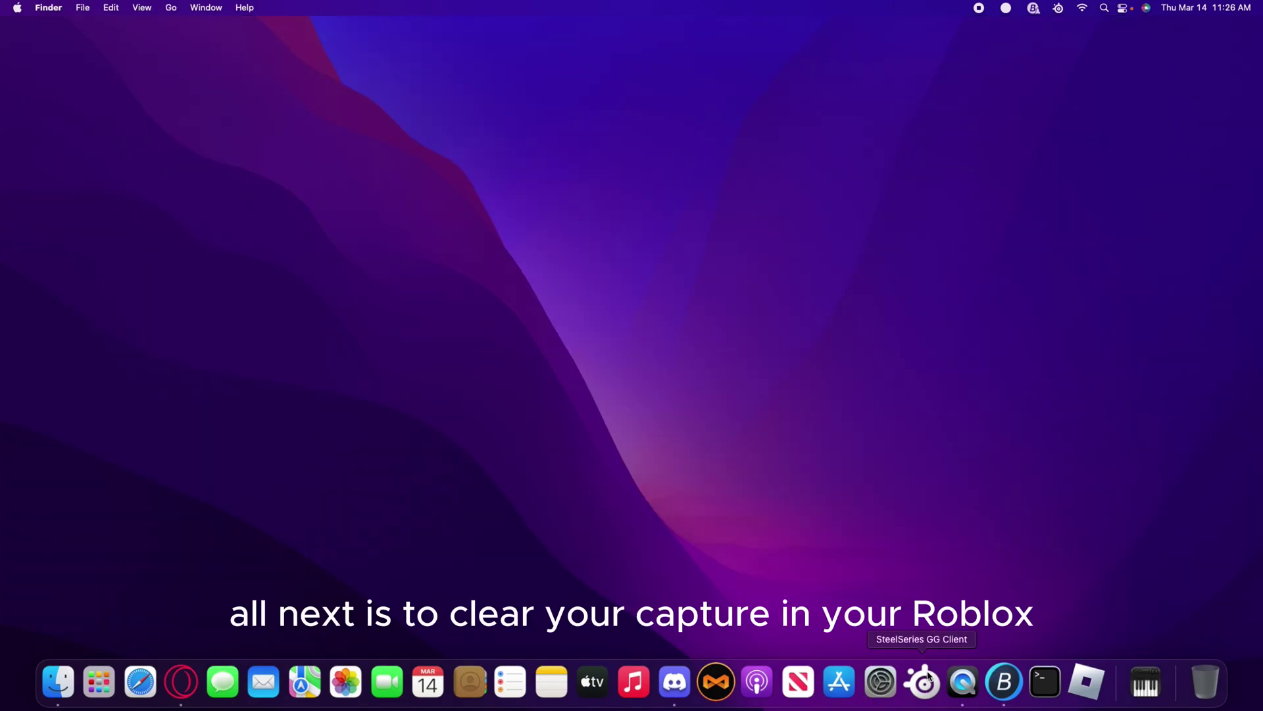
click(173, 8)
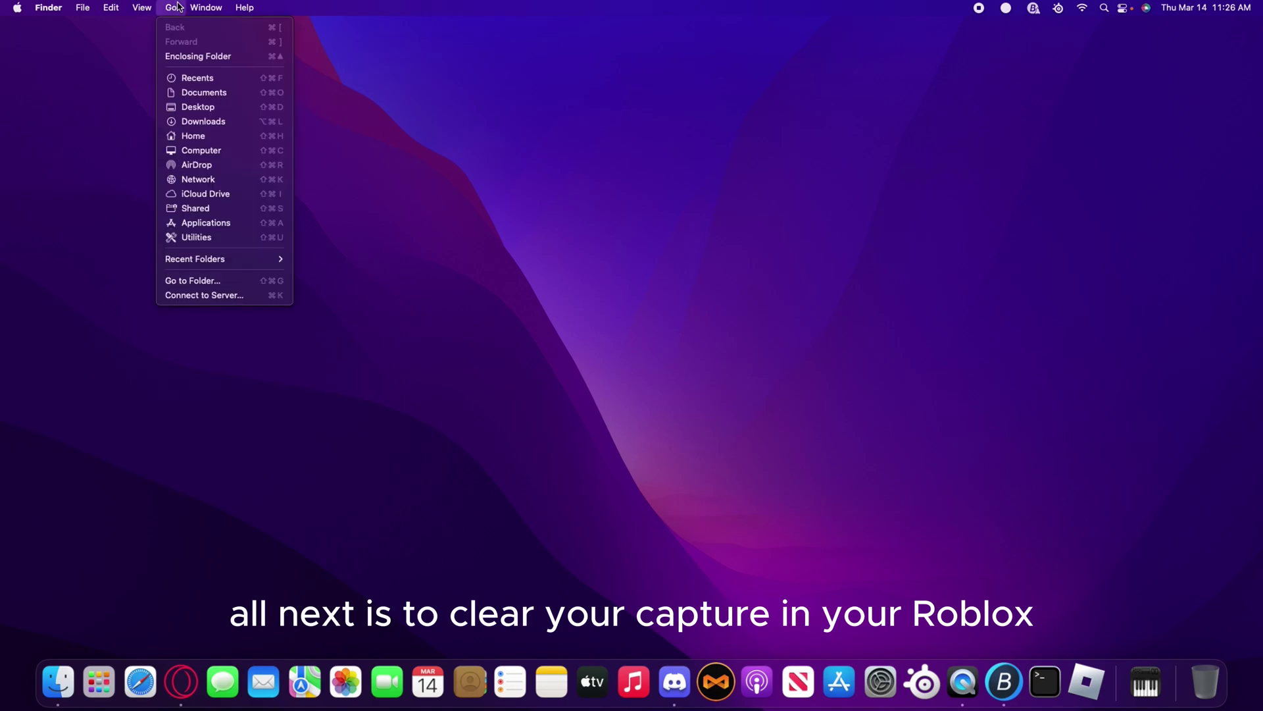
alt+click(202, 144)
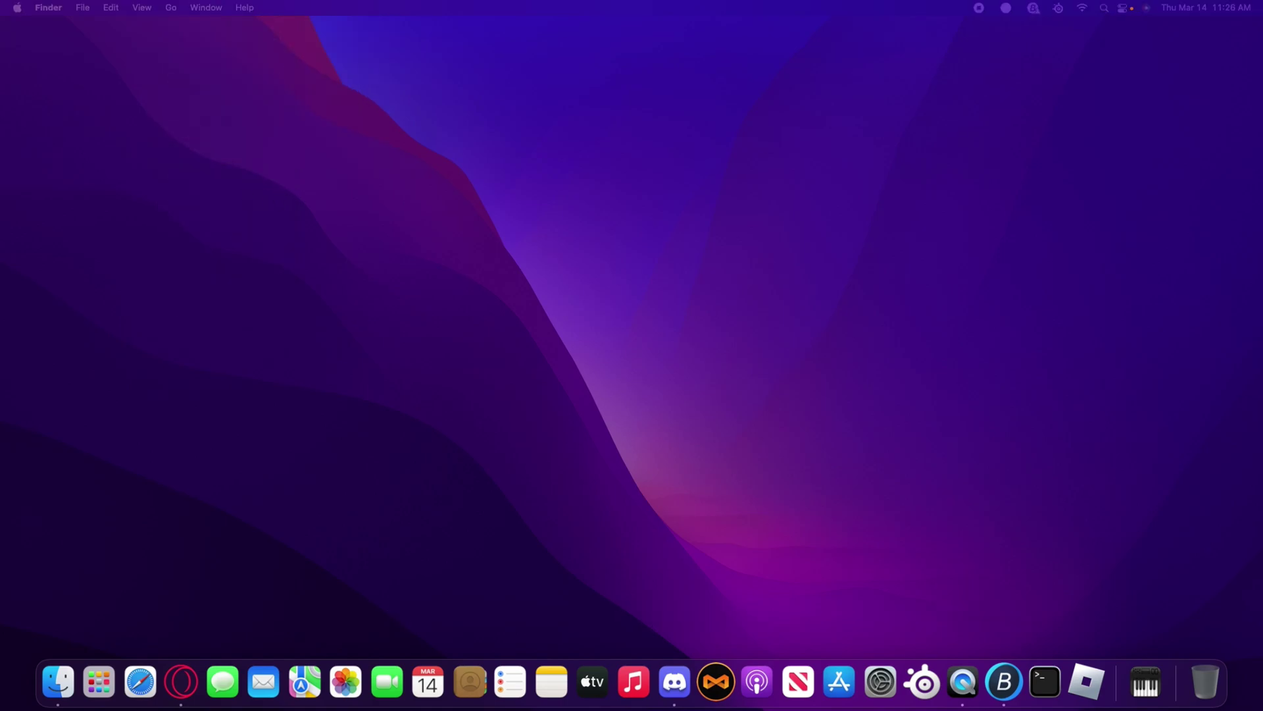
drag(697, 110, 580, 107)
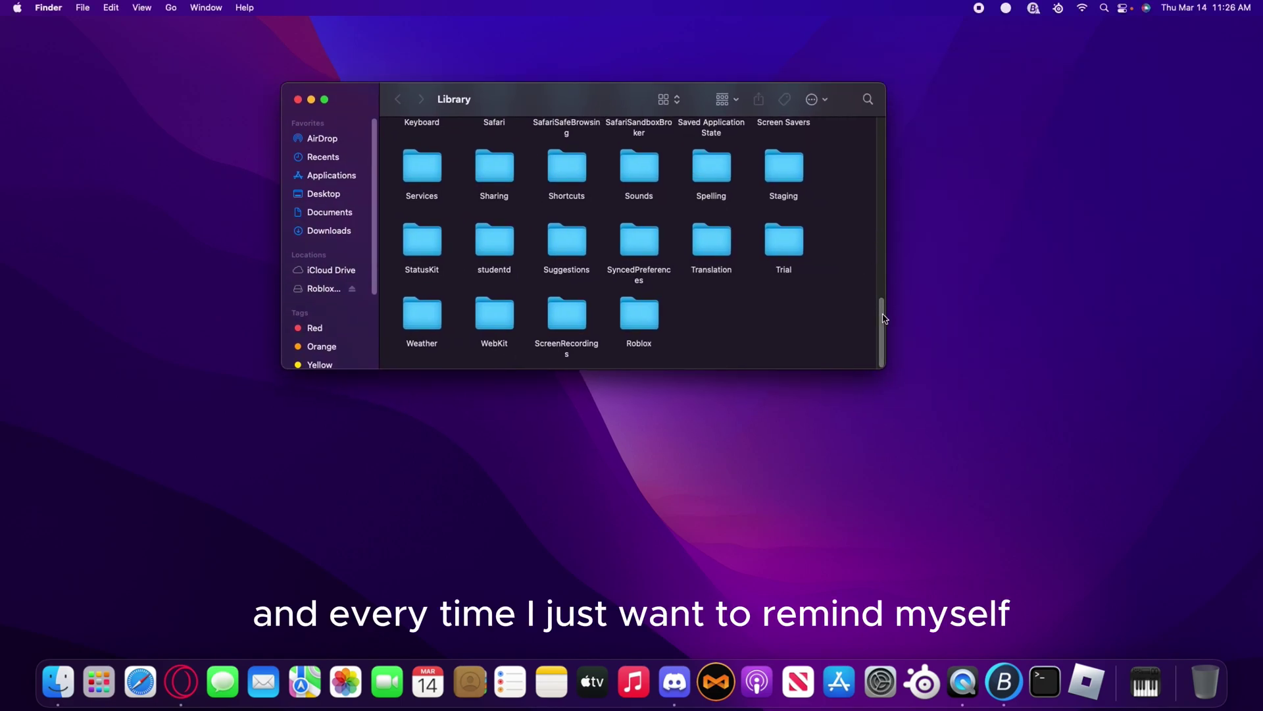
click(639, 315)
right_click(644, 313)
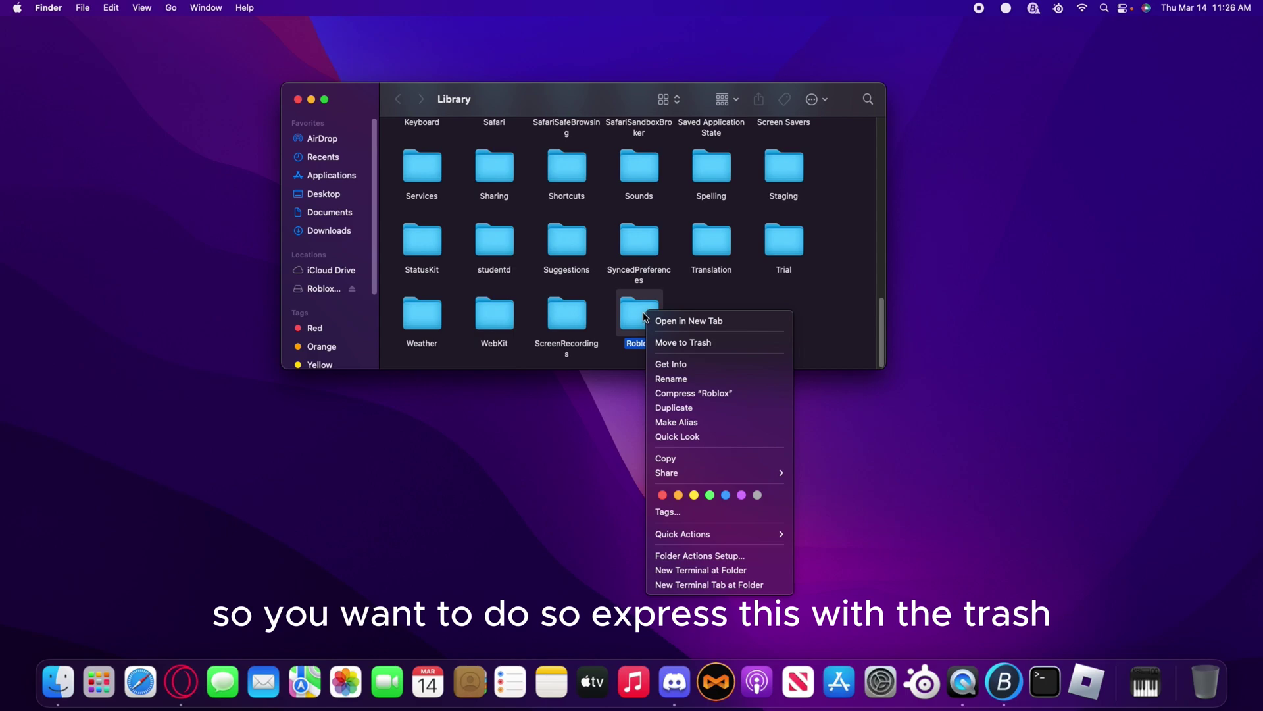
click(682, 342)
drag(879, 336, 879, 129)
Trash the Caches folder, empty the Trash, and close the Library window
right_click(592, 226)
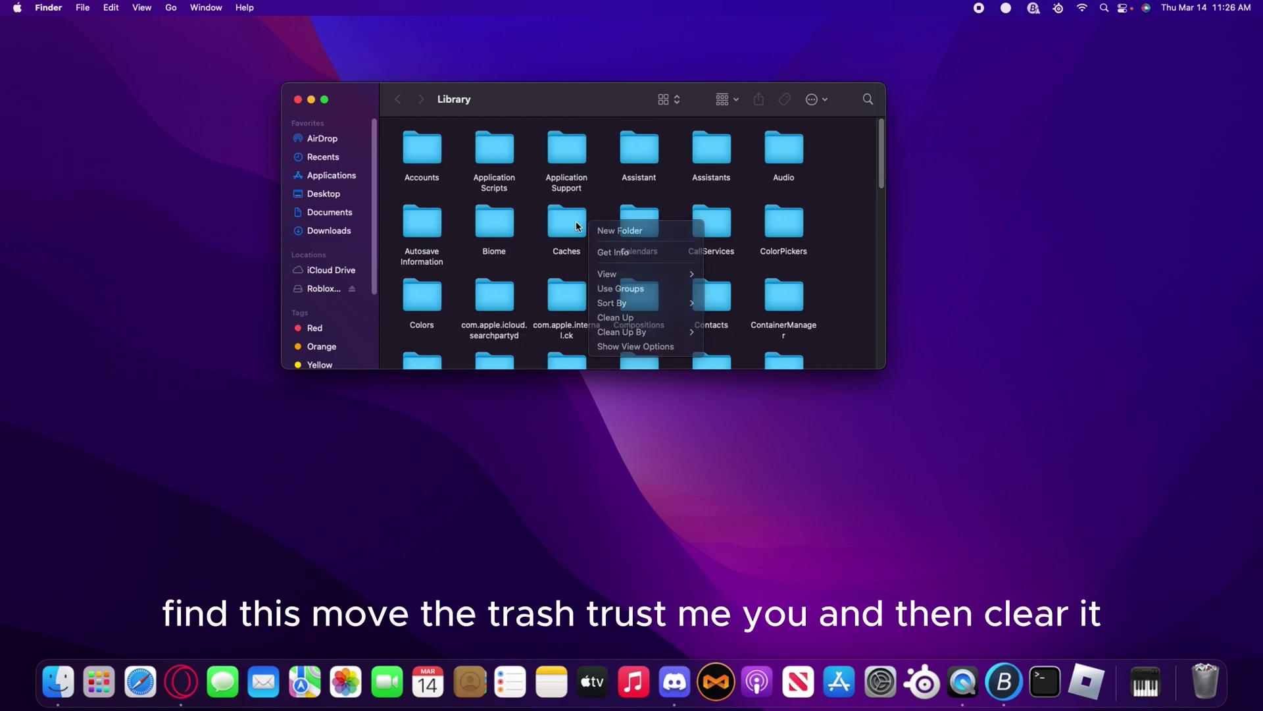
click(617, 250)
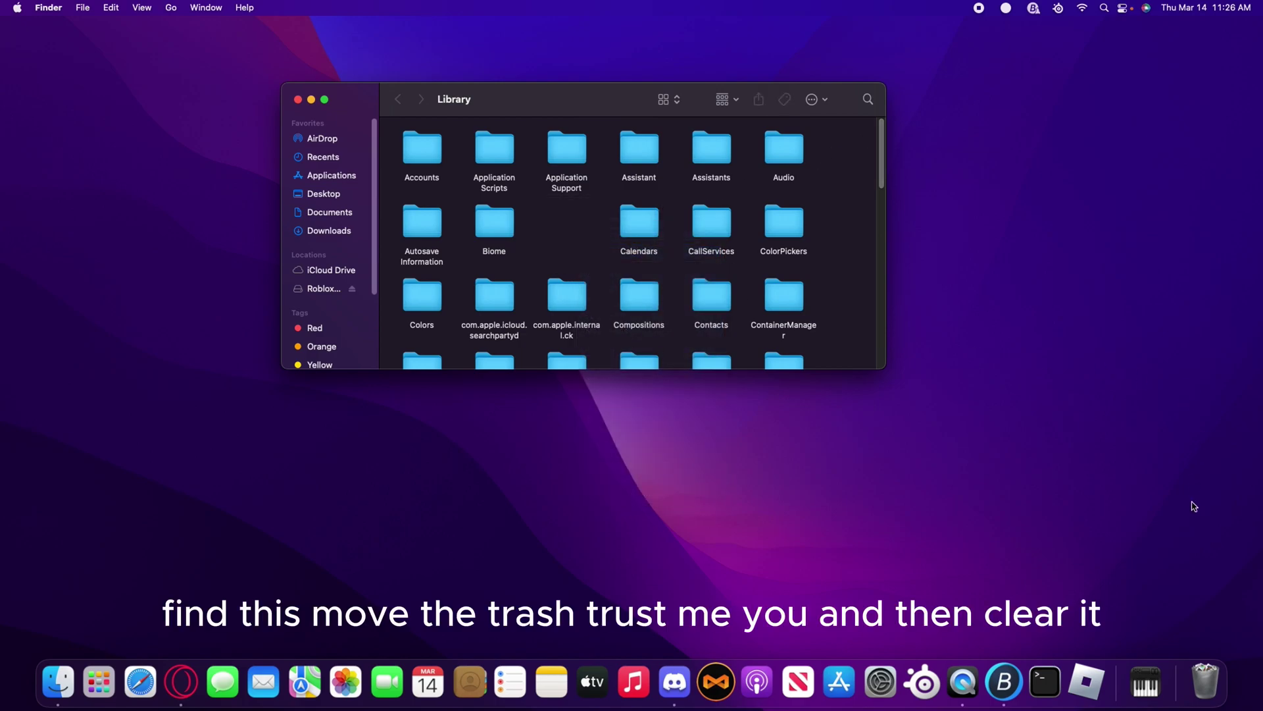
right_click(1205, 681)
click(1222, 634)
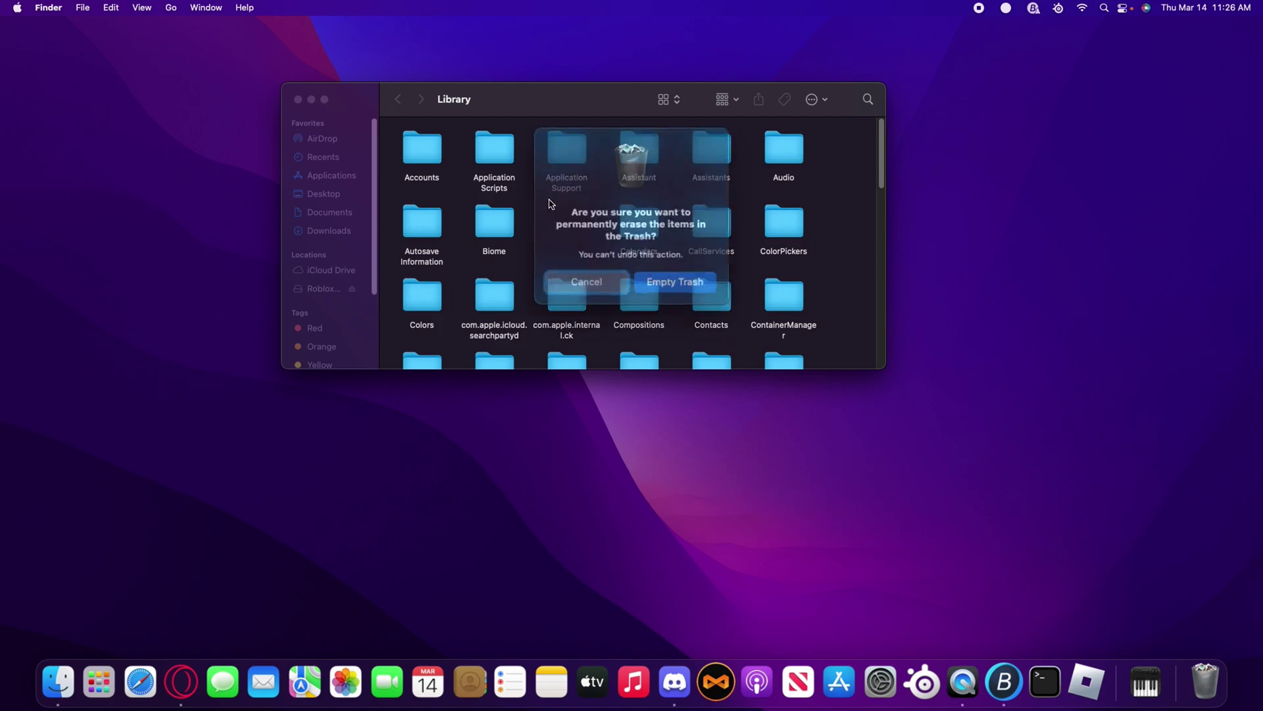
click(673, 281)
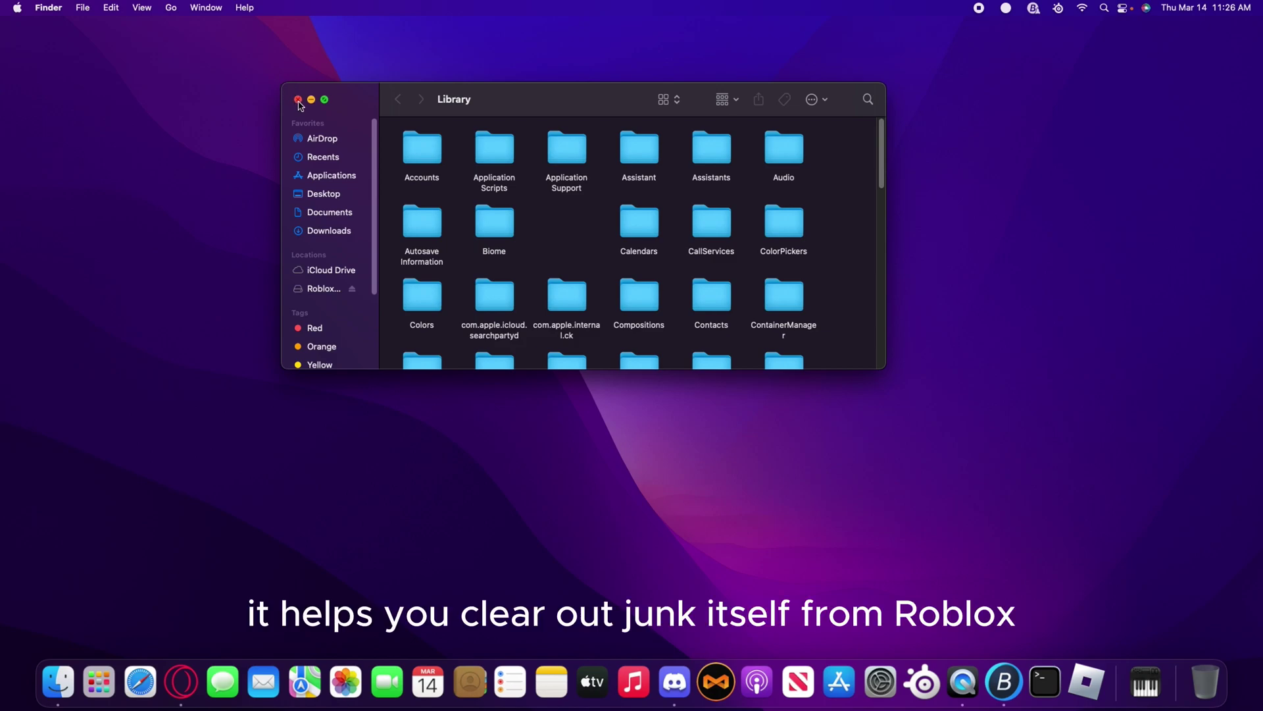
click(298, 99)
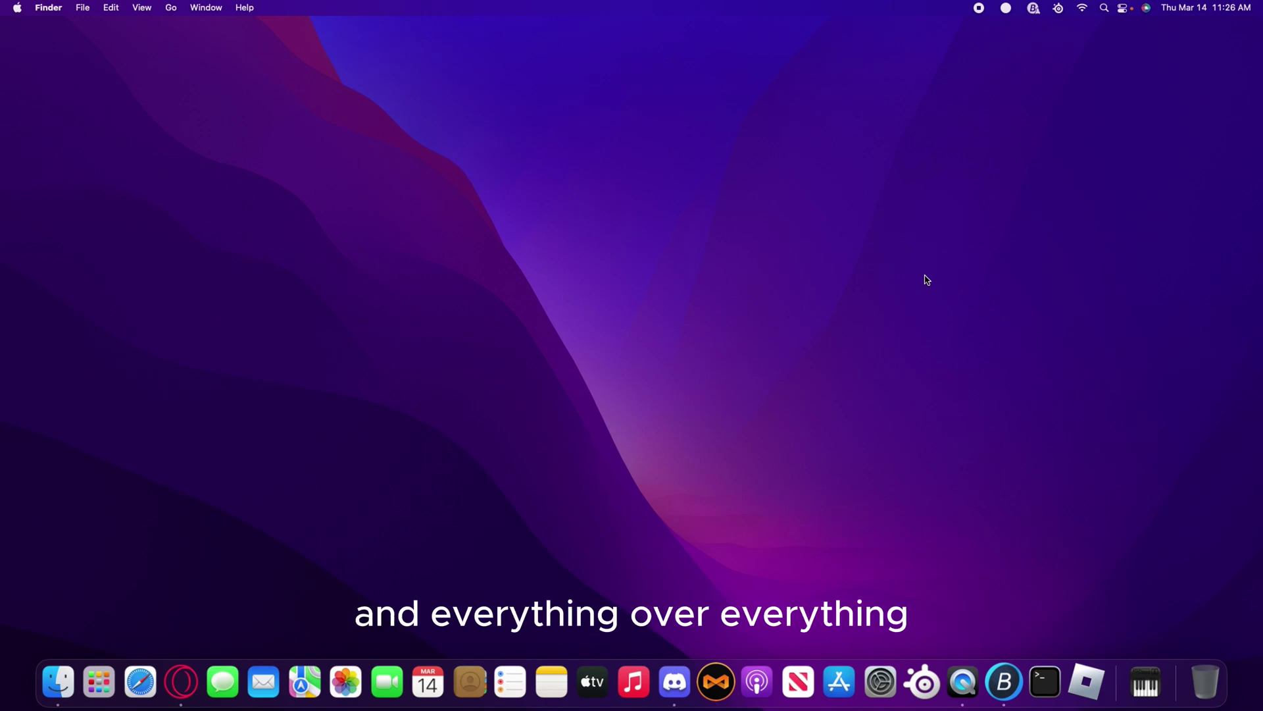
right_click(1085, 681)
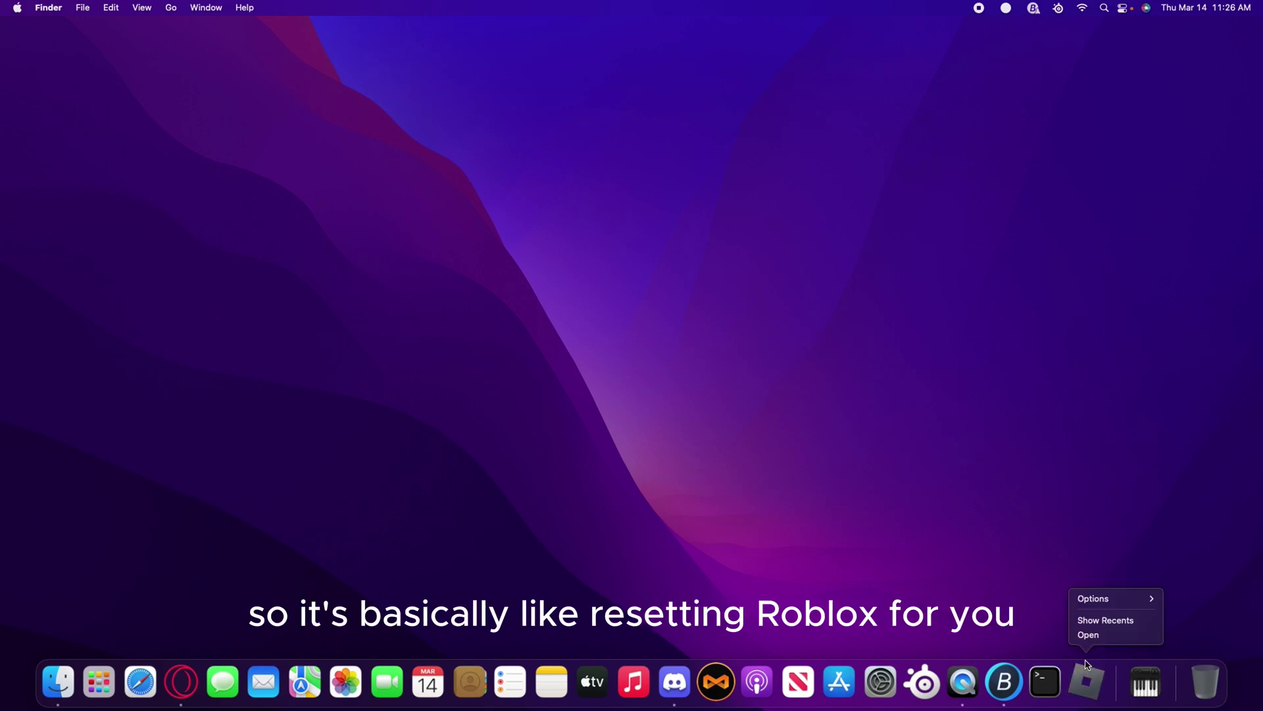
click(1115, 636)
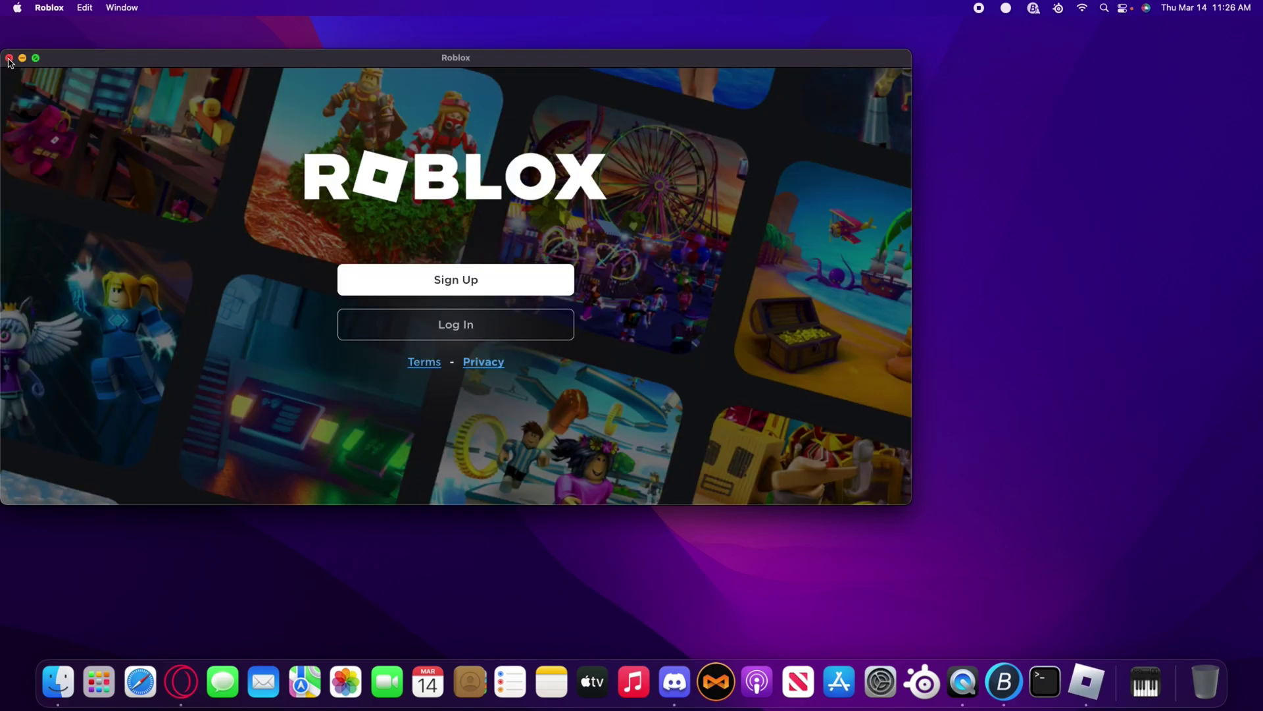
click(8, 57)
key(super+q)
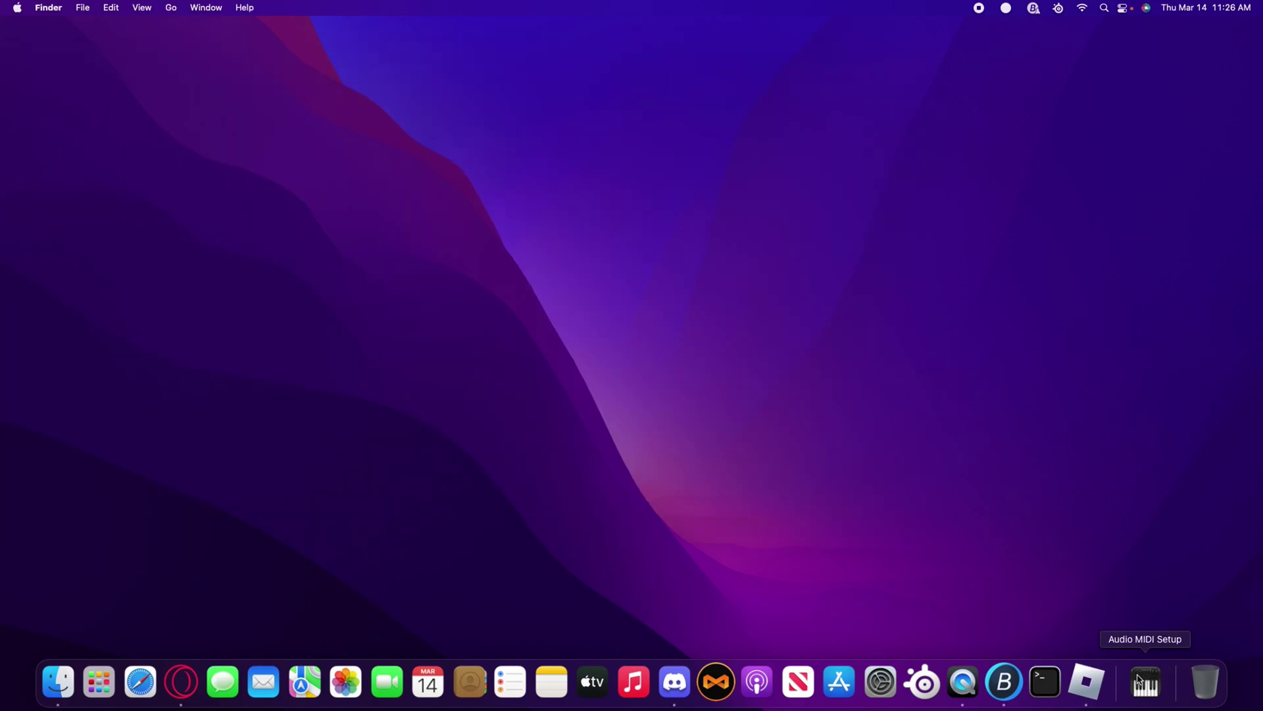
right_click(1087, 681)
key(Escape)
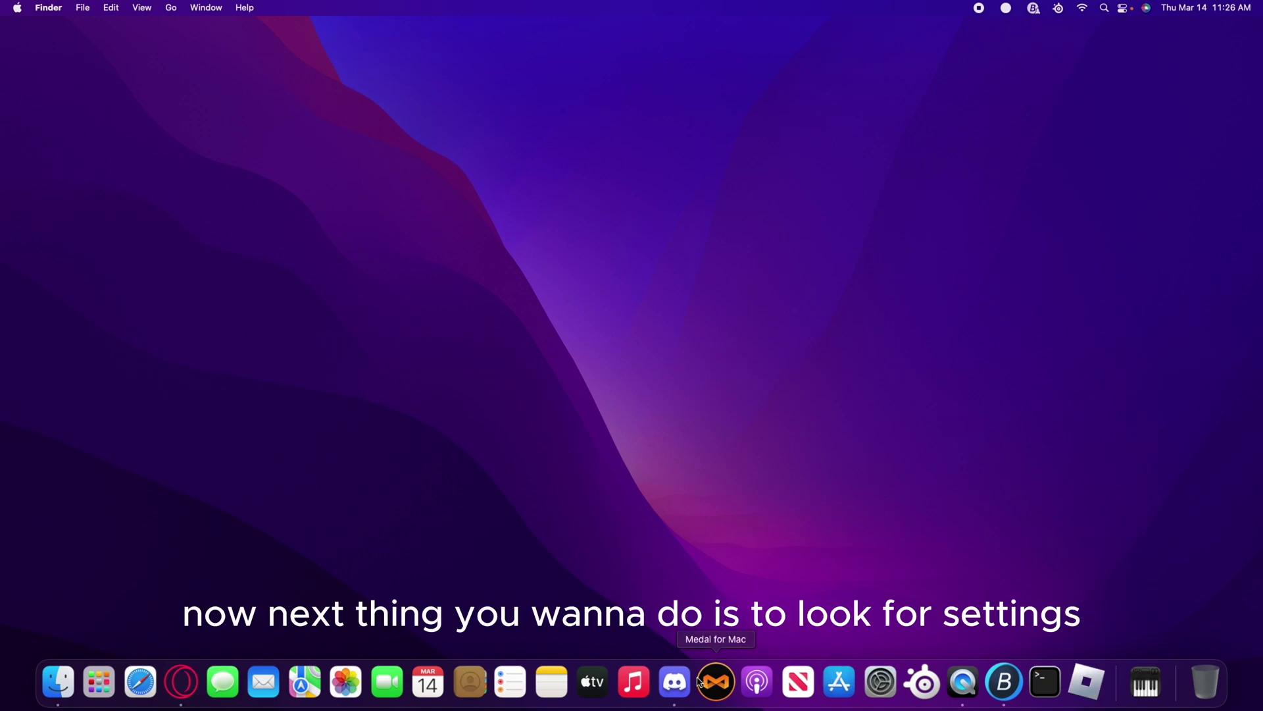
Open System Preferences' Accessibility settings and review the Zoom and Display options
click(878, 683)
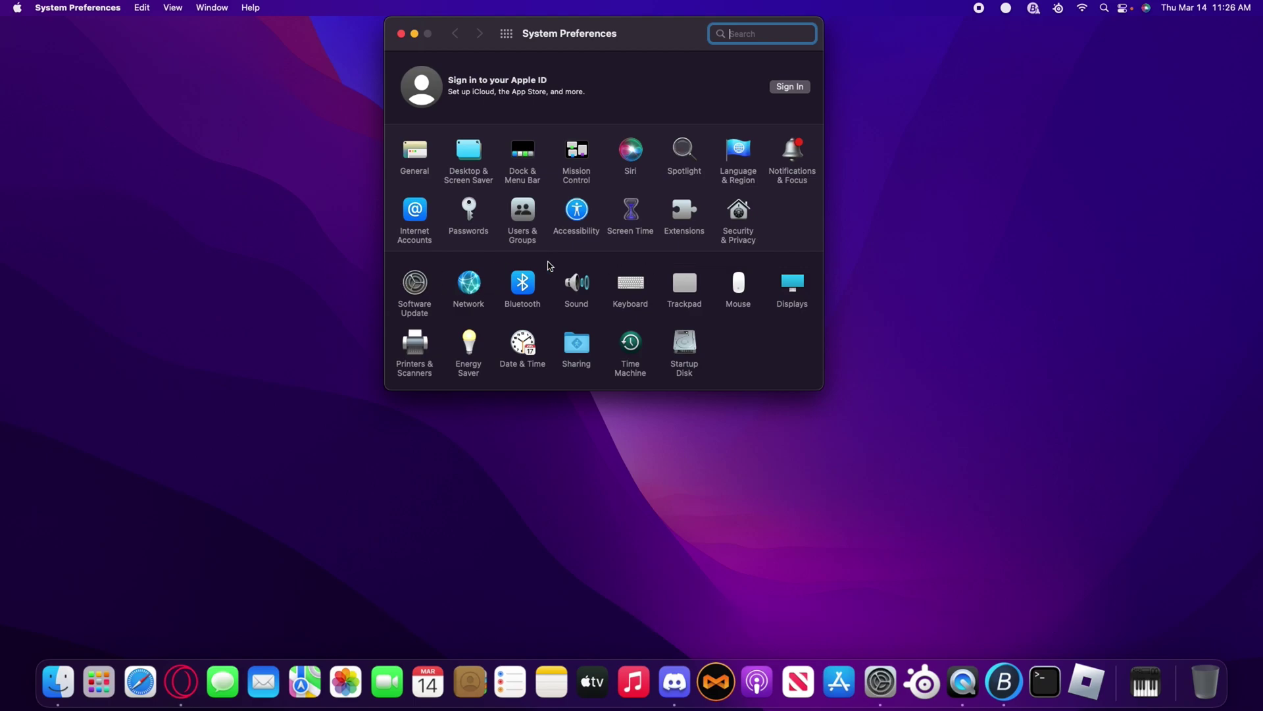
click(575, 211)
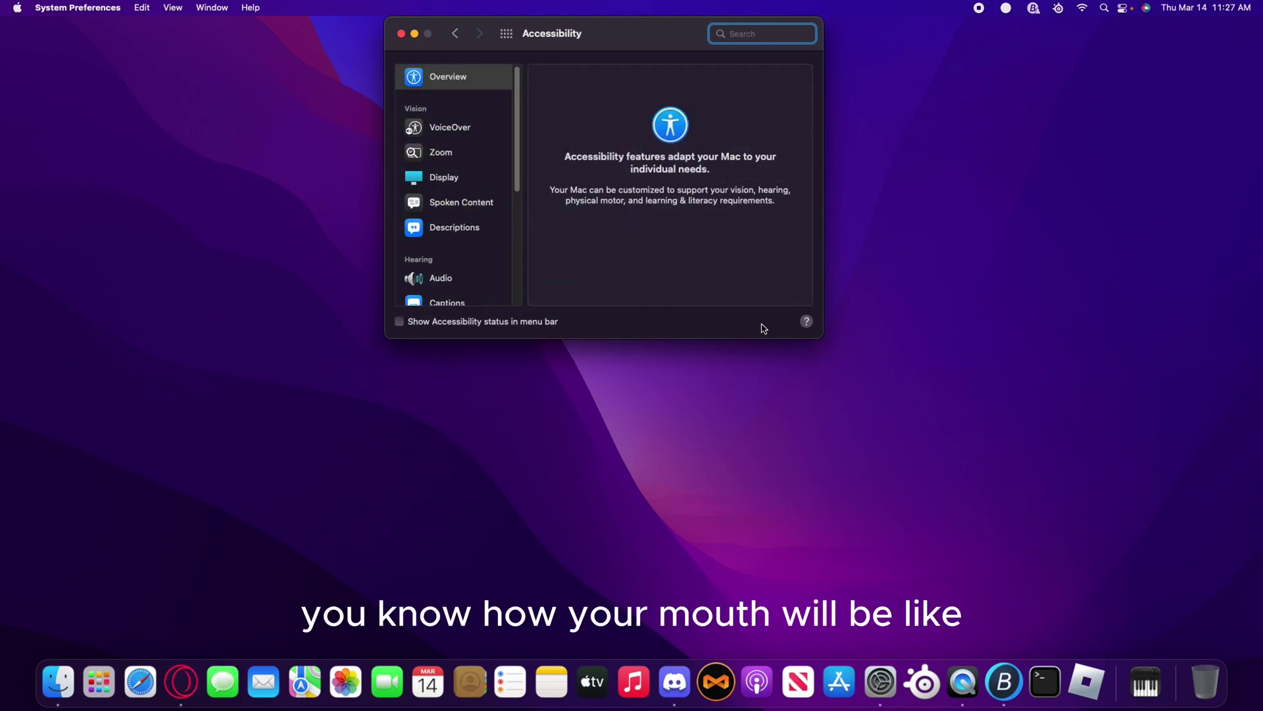
click(440, 153)
click(444, 177)
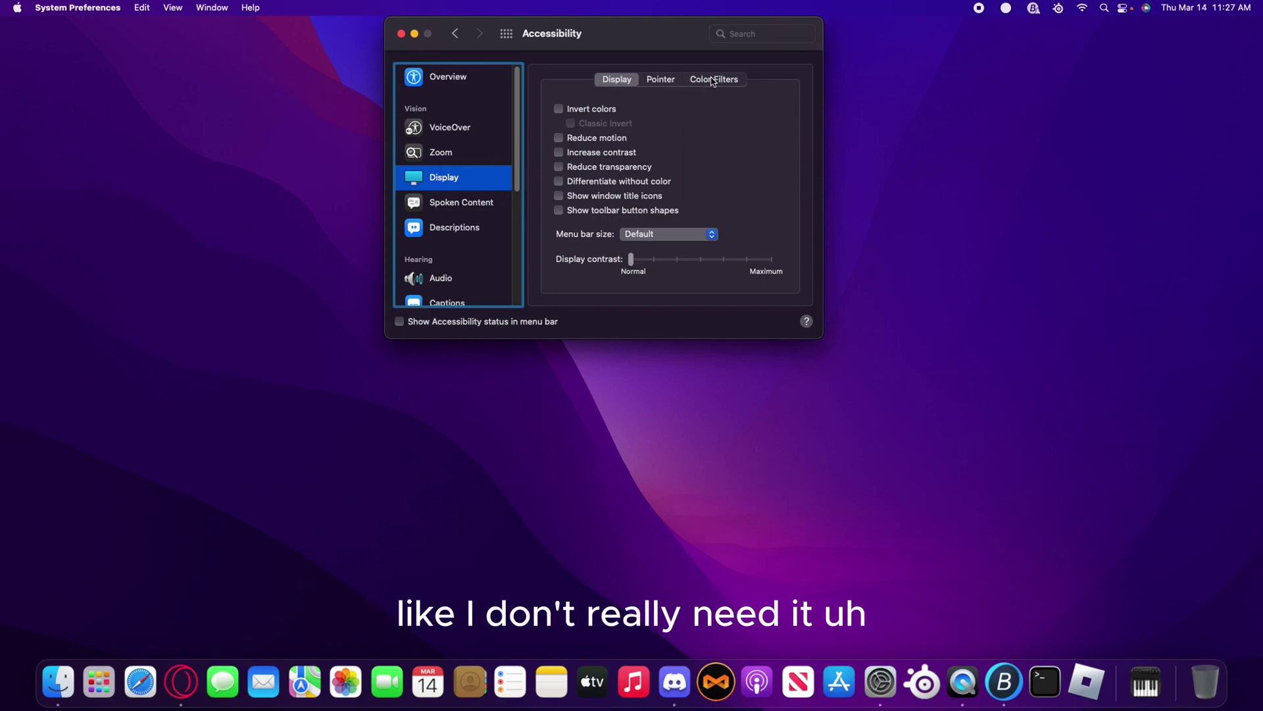
scroll(464, 211, down, 5)
scroll(464, 227, up, 4)
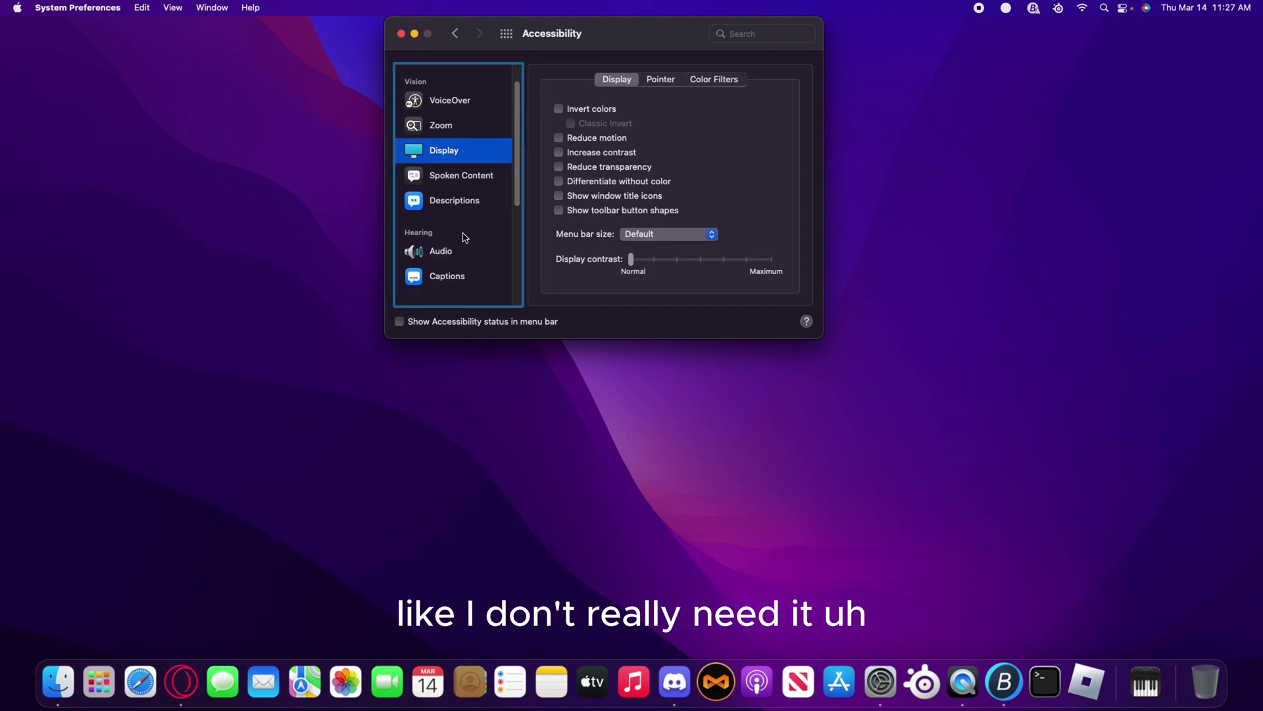
scroll(472, 236, down, 5)
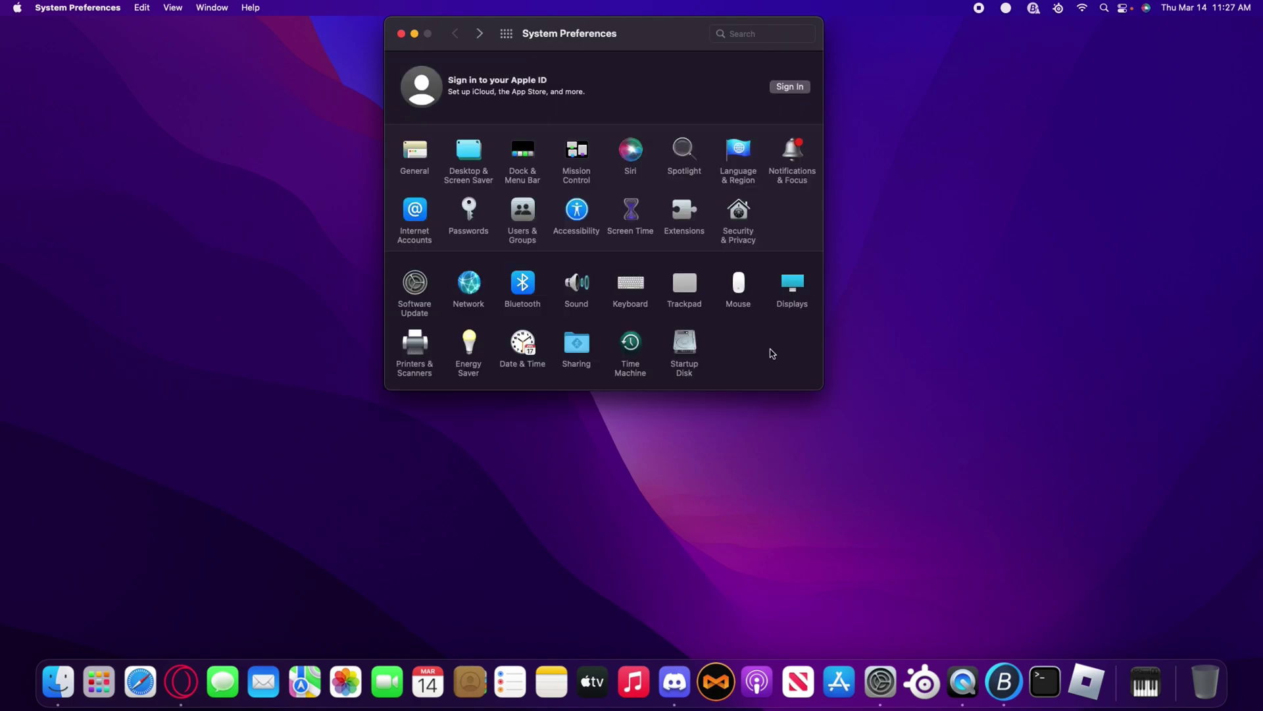
Drag the Mouse tracking speed to medium, then back to the fastest setting
click(742, 285)
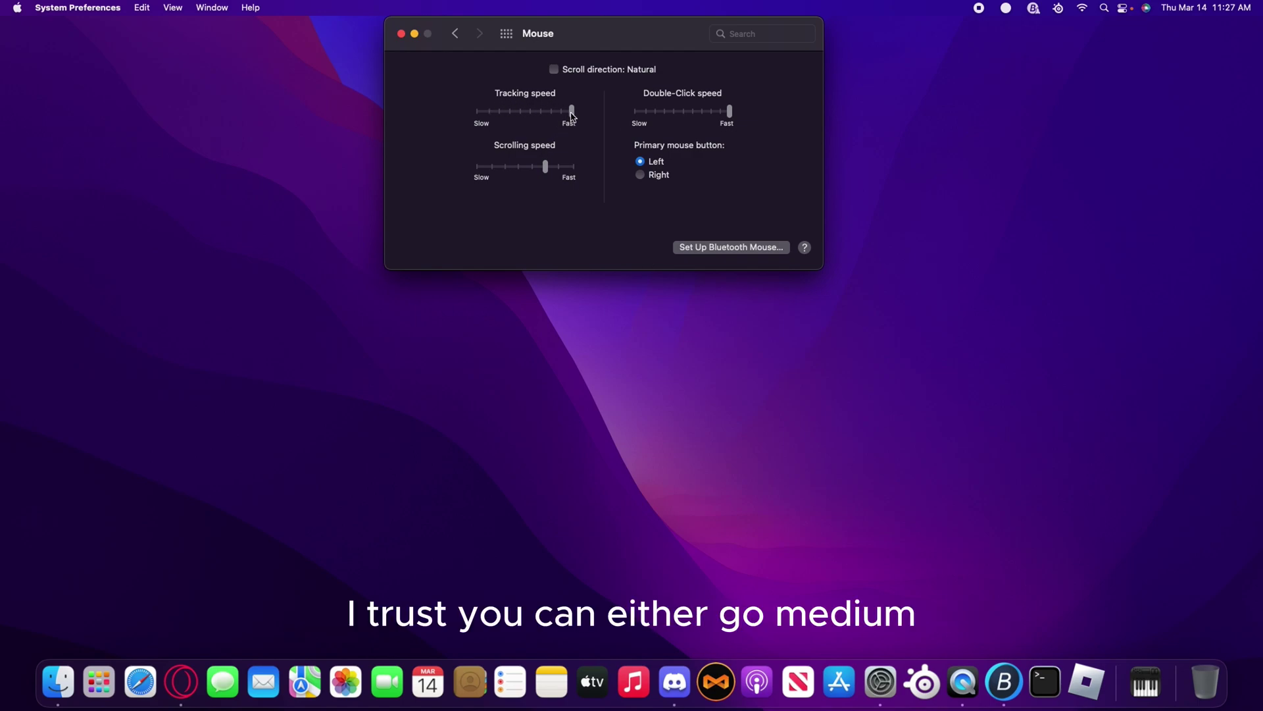
drag(571, 112, 532, 112)
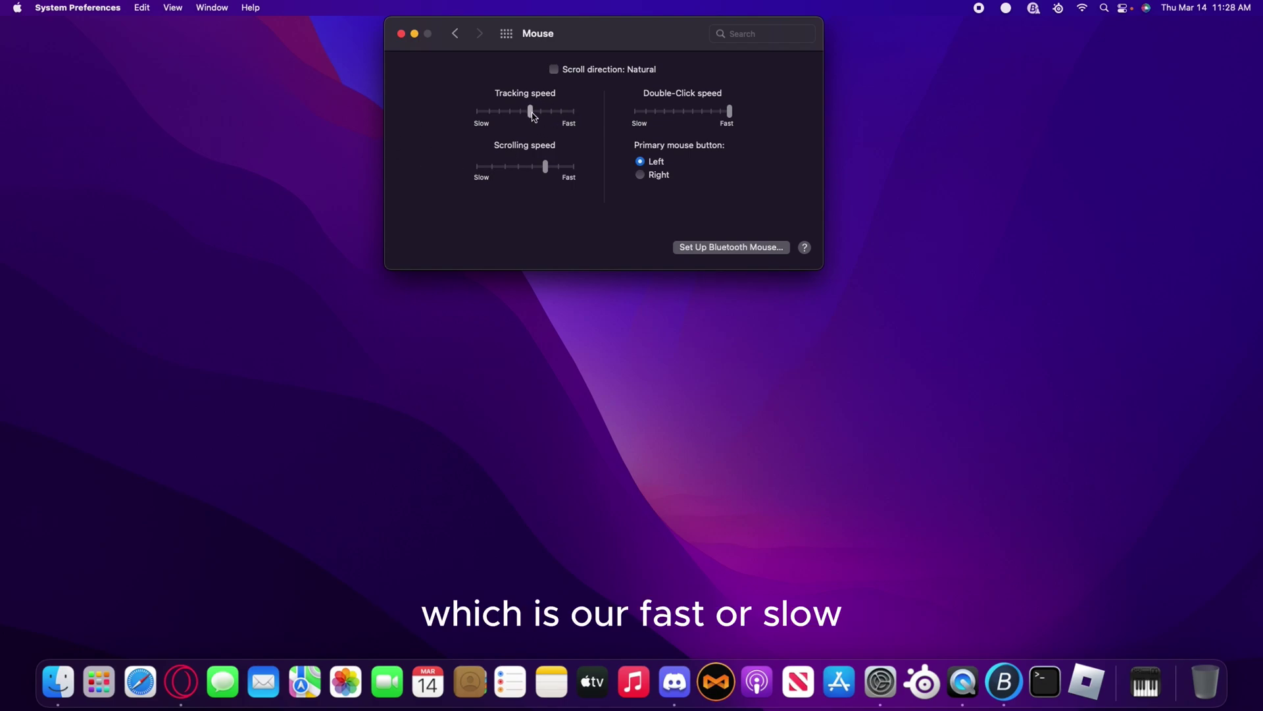
mouse_move(531, 111)
mouse_down()
mouse_move(479, 111)
mouse_move(571, 112)
mouse_up()
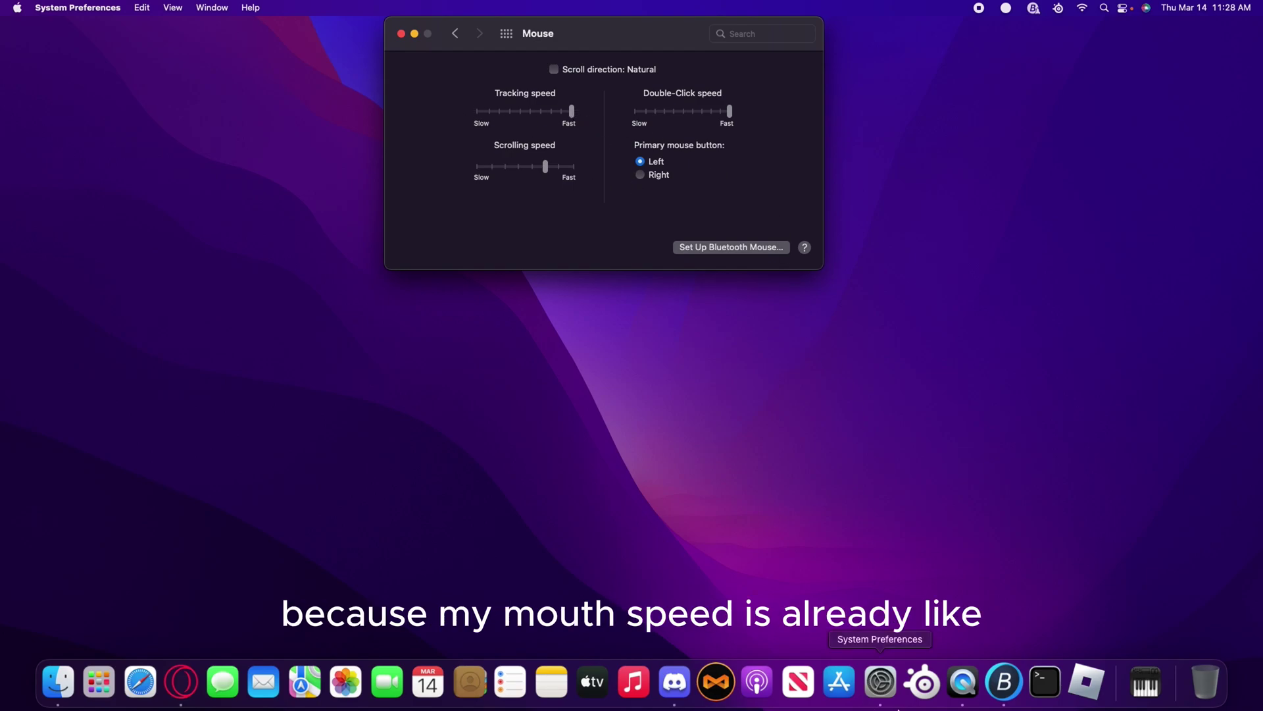
click(472, 299)
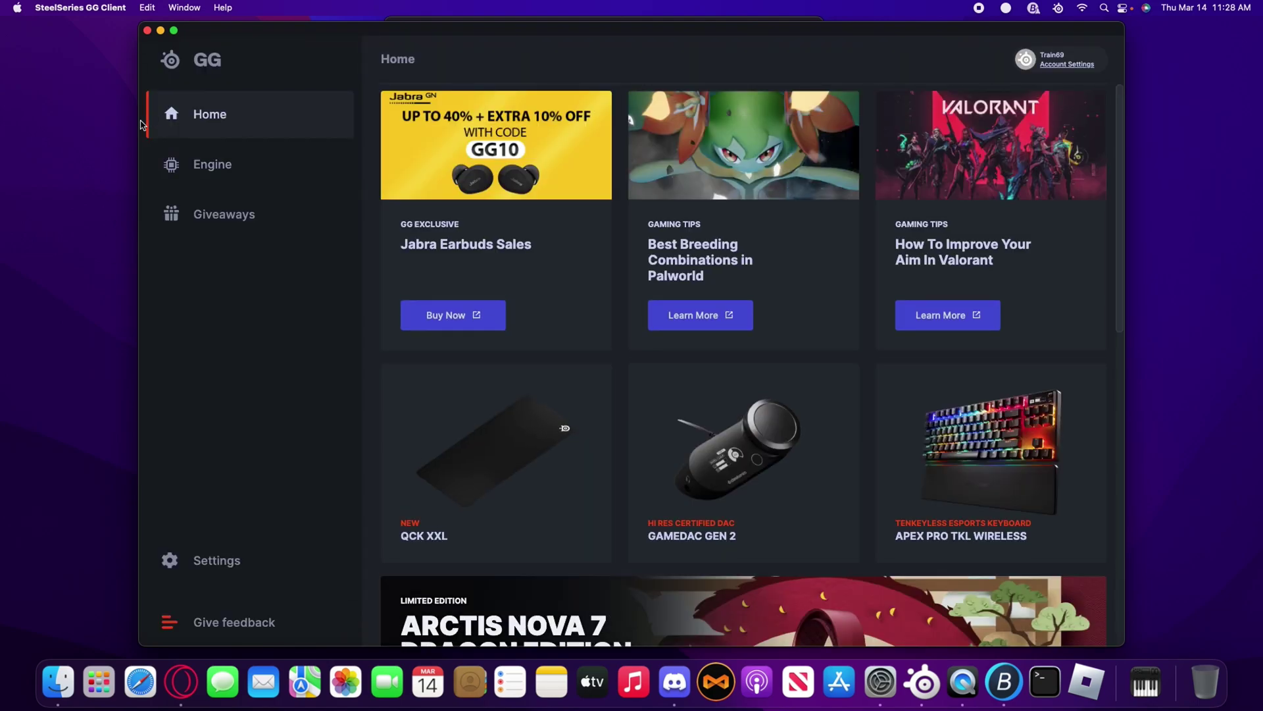
Open the Aerox 3 mouse configuration in Engine and bring up Button 5's assignment
click(212, 164)
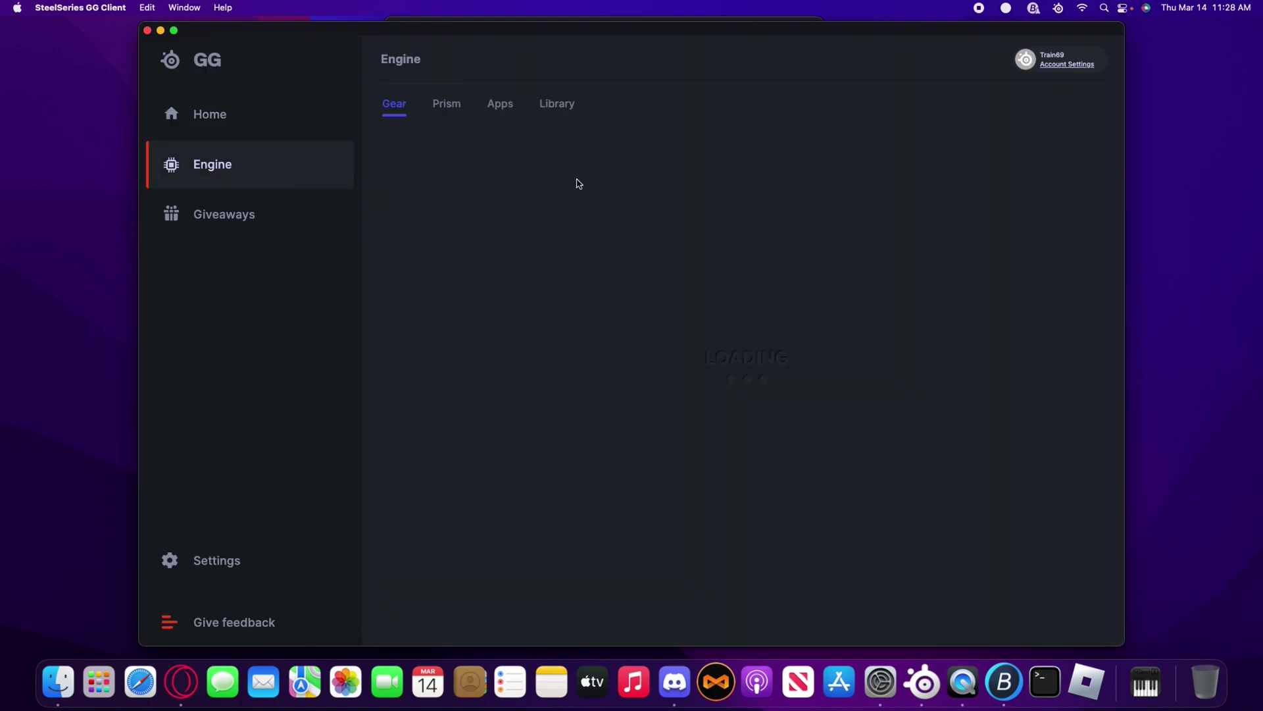
click(600, 208)
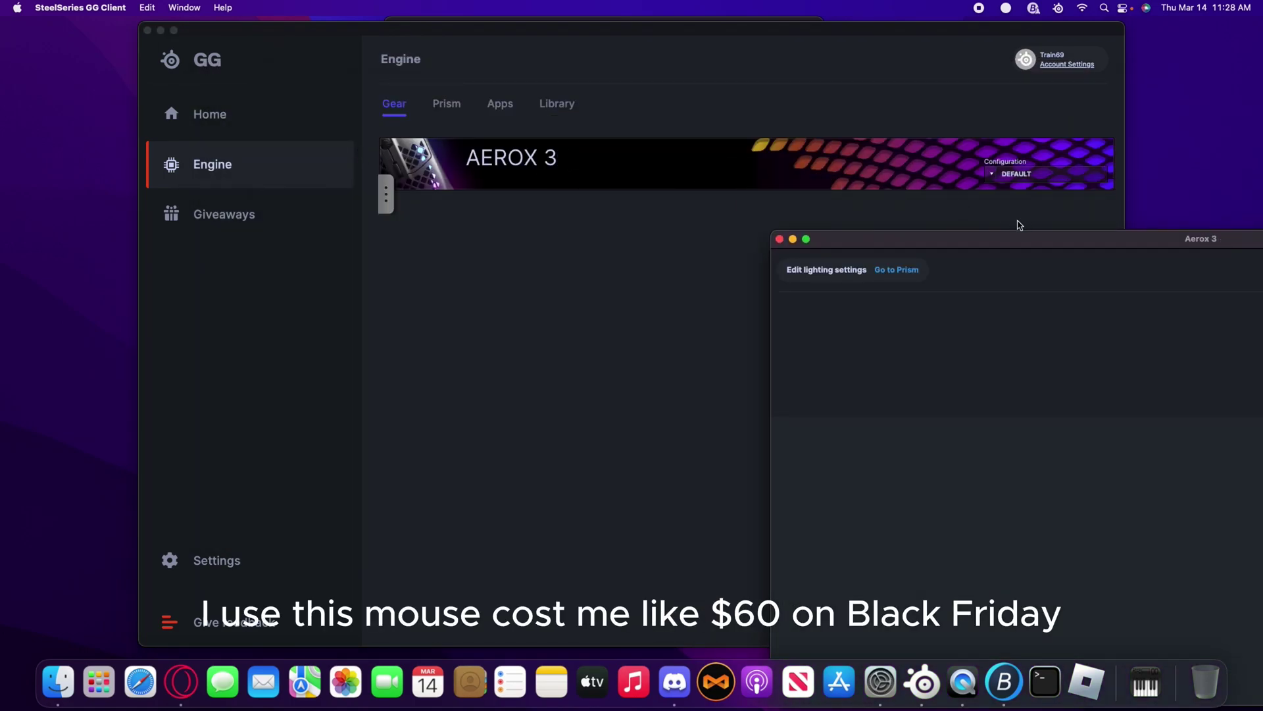
drag(1019, 238, 508, 42)
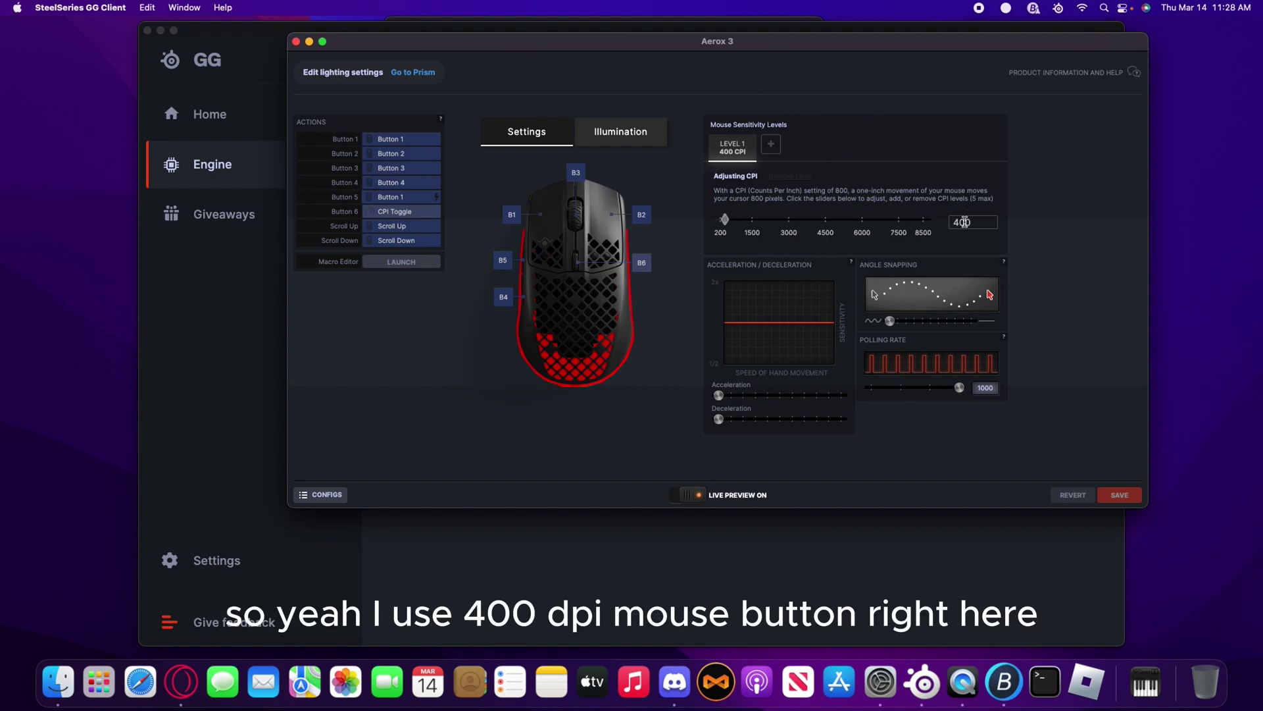
click(404, 197)
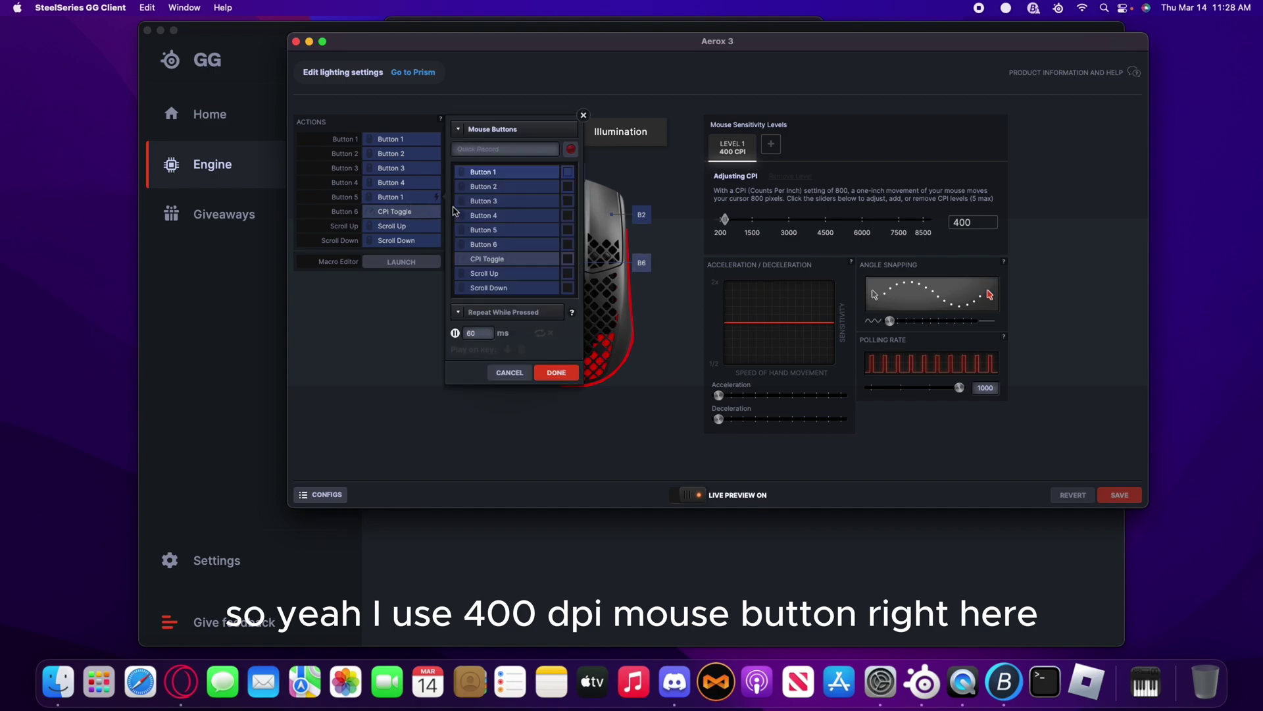
click(688, 415)
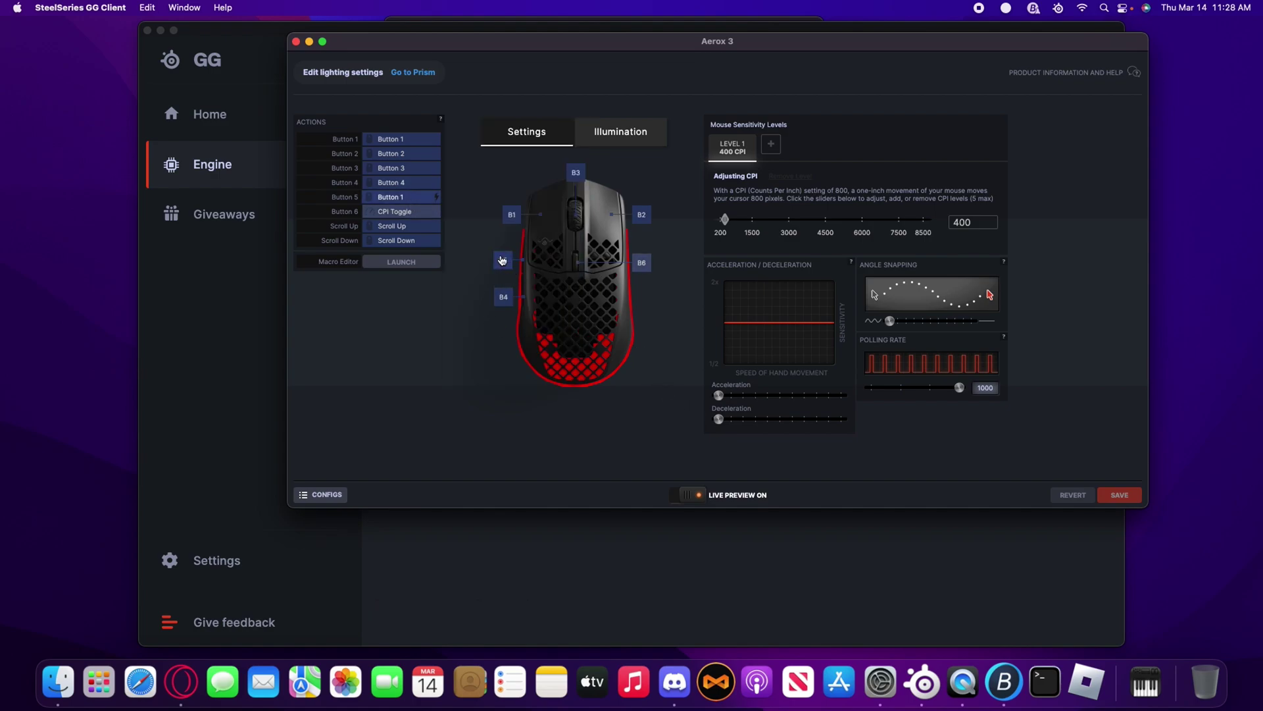
click(413, 201)
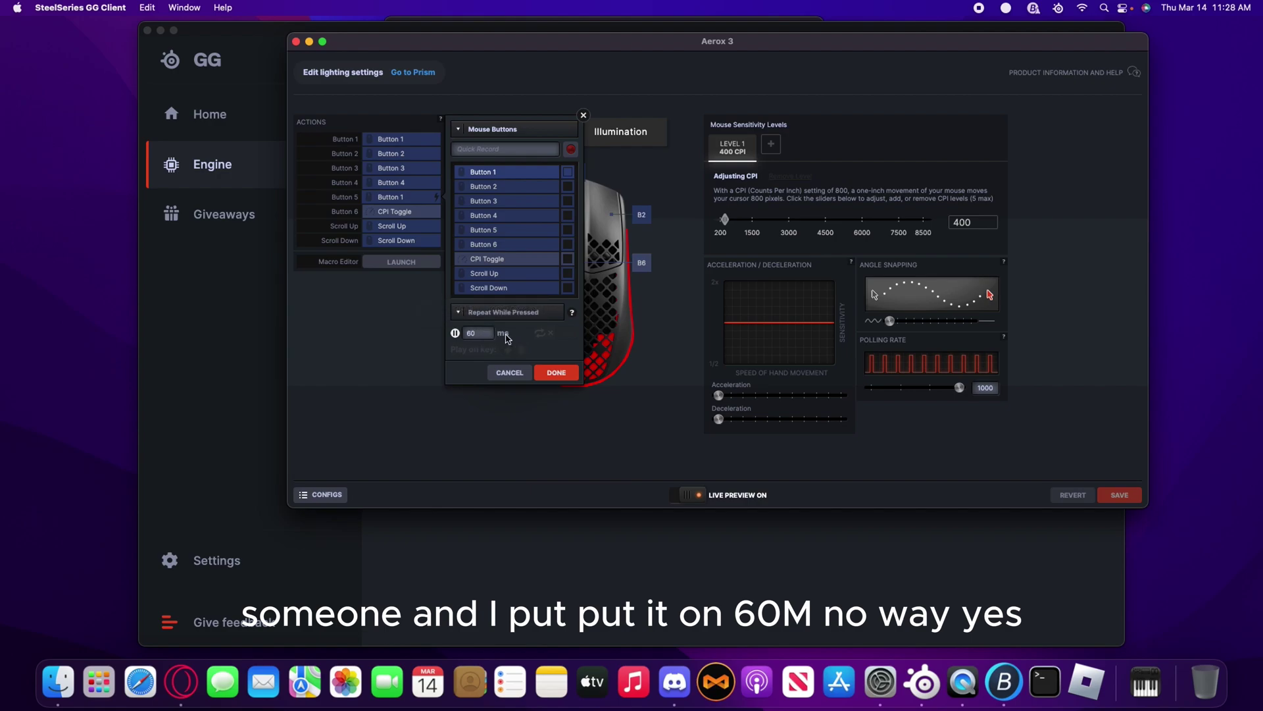
click(412, 202)
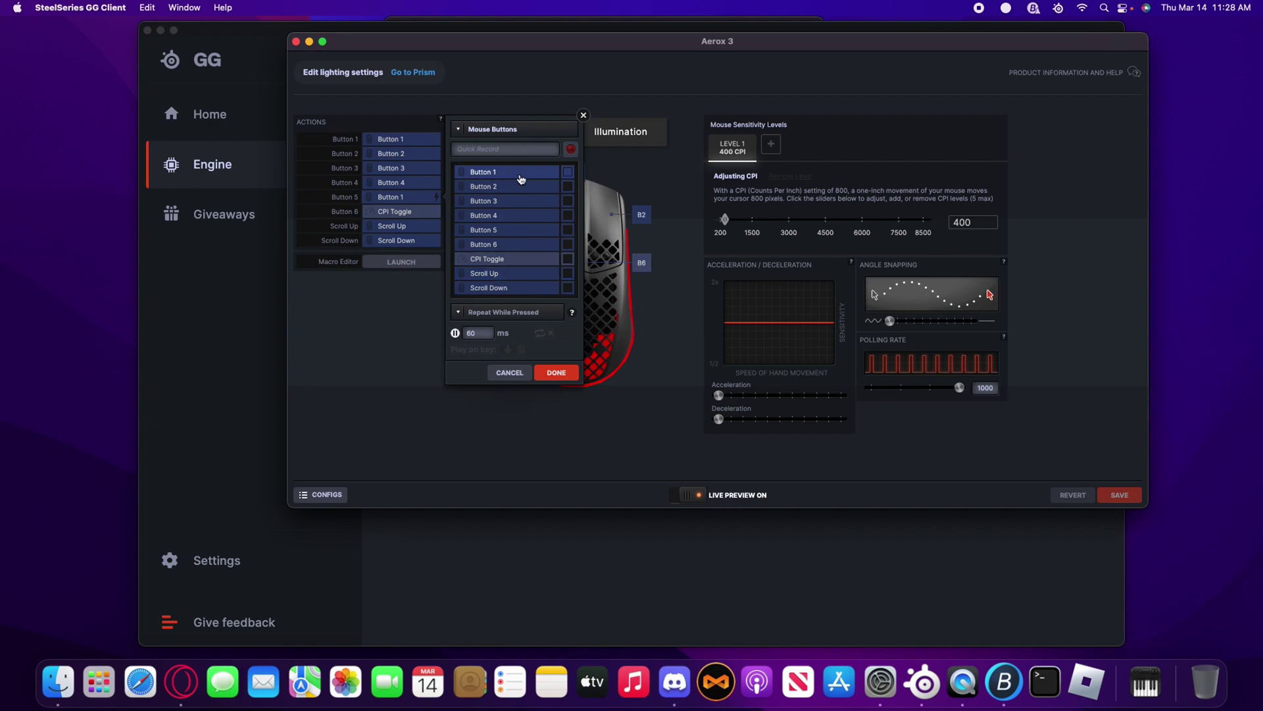
Set Button 5's macro to Repeat While Pressed and confirm it
click(565, 259)
click(522, 259)
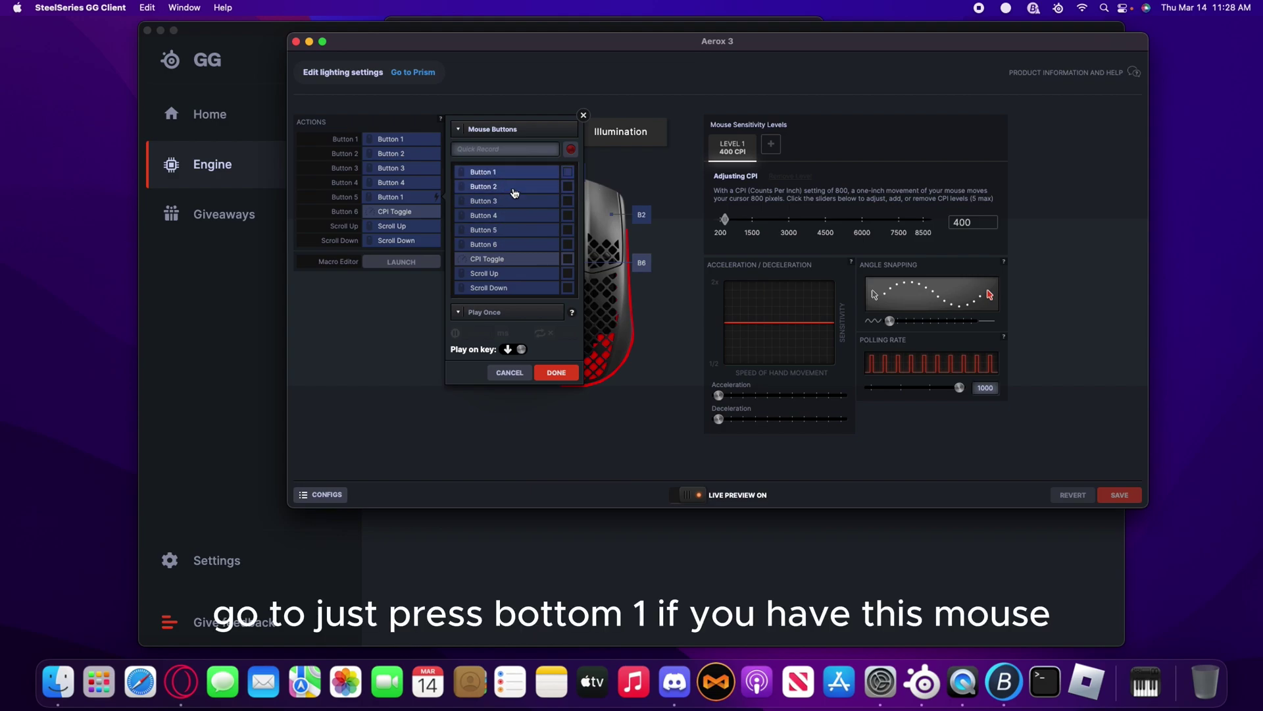
click(491, 313)
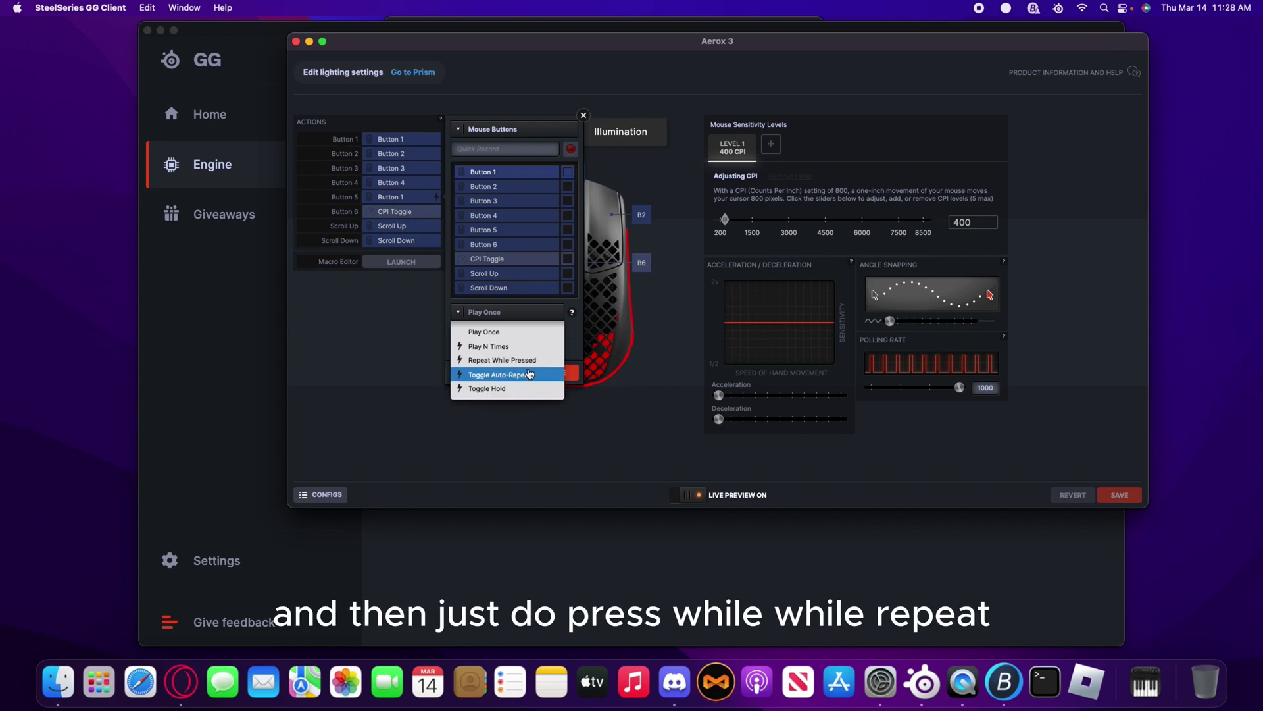
click(501, 361)
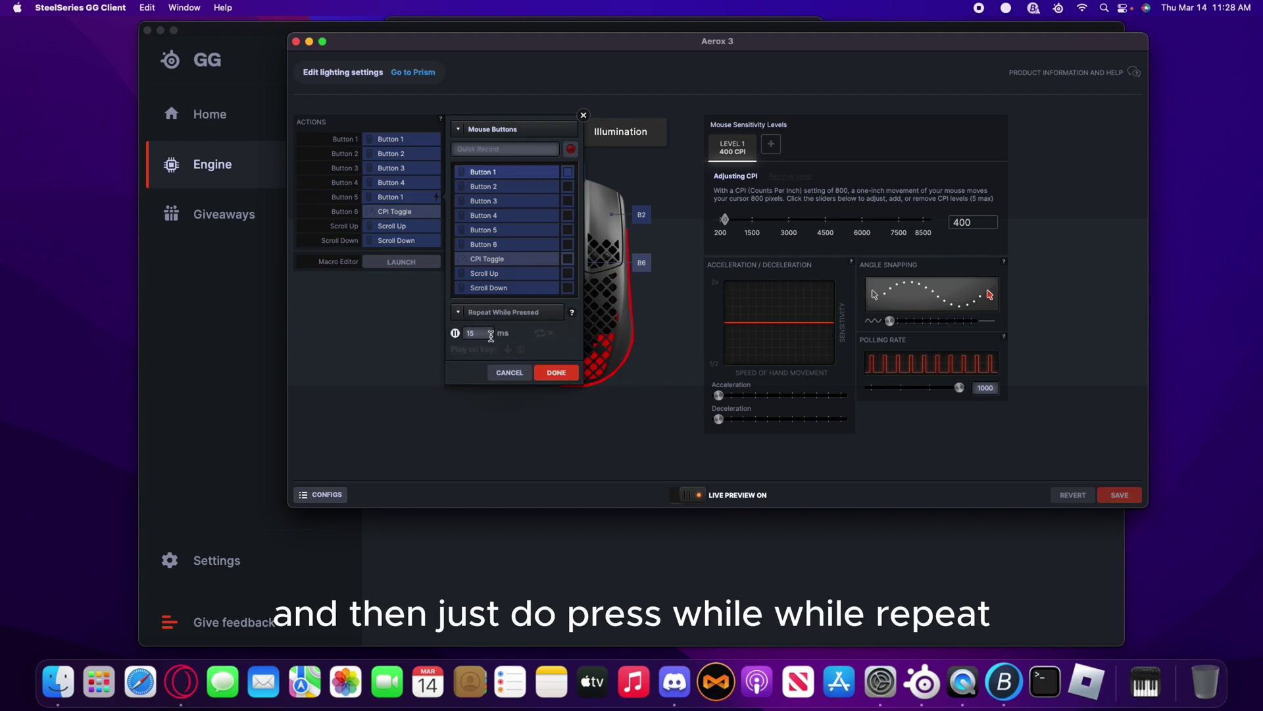
mouse_move(478, 333)
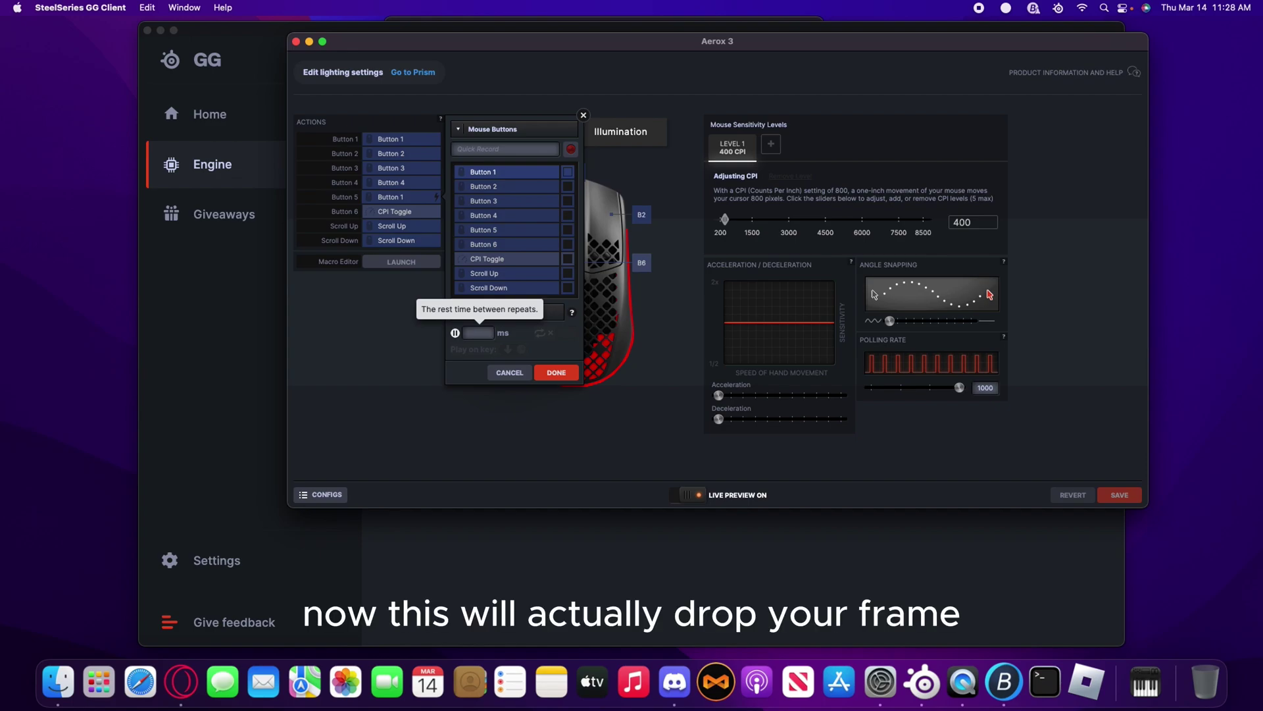
text(60)
click(556, 372)
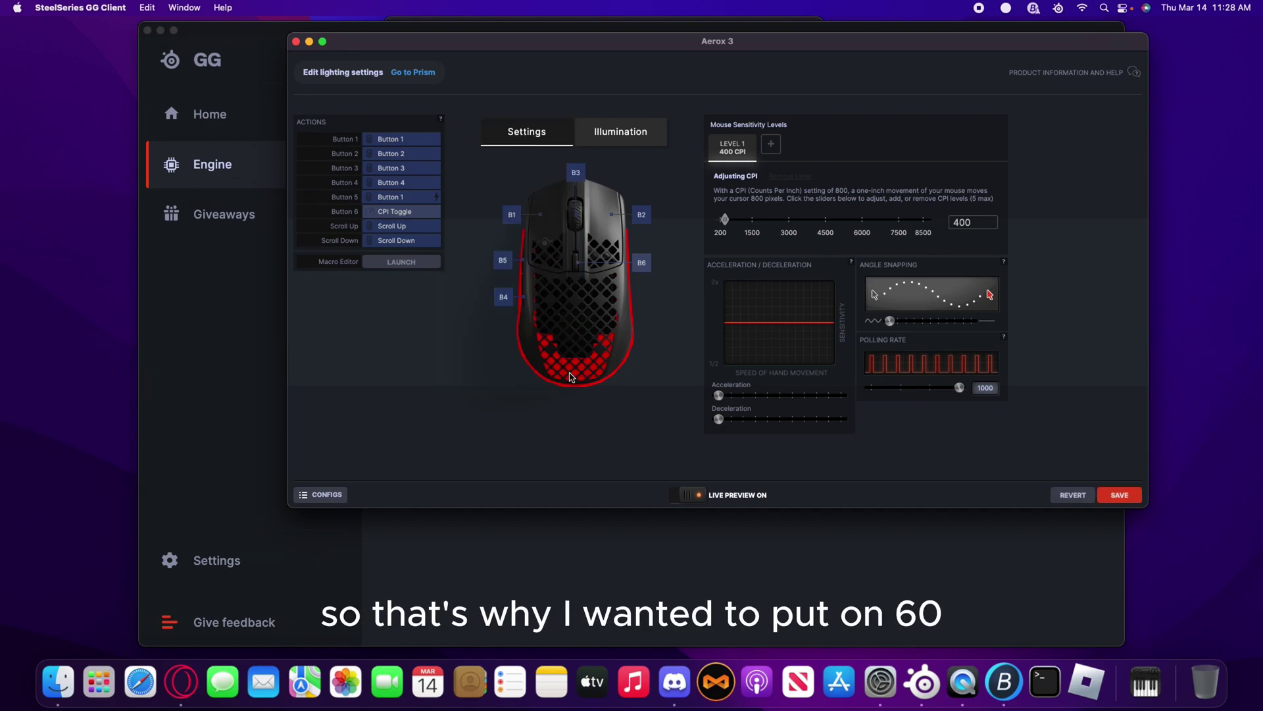
Save the Aerox 3 settings and close the SteelSeries GG windows
click(1121, 494)
click(296, 41)
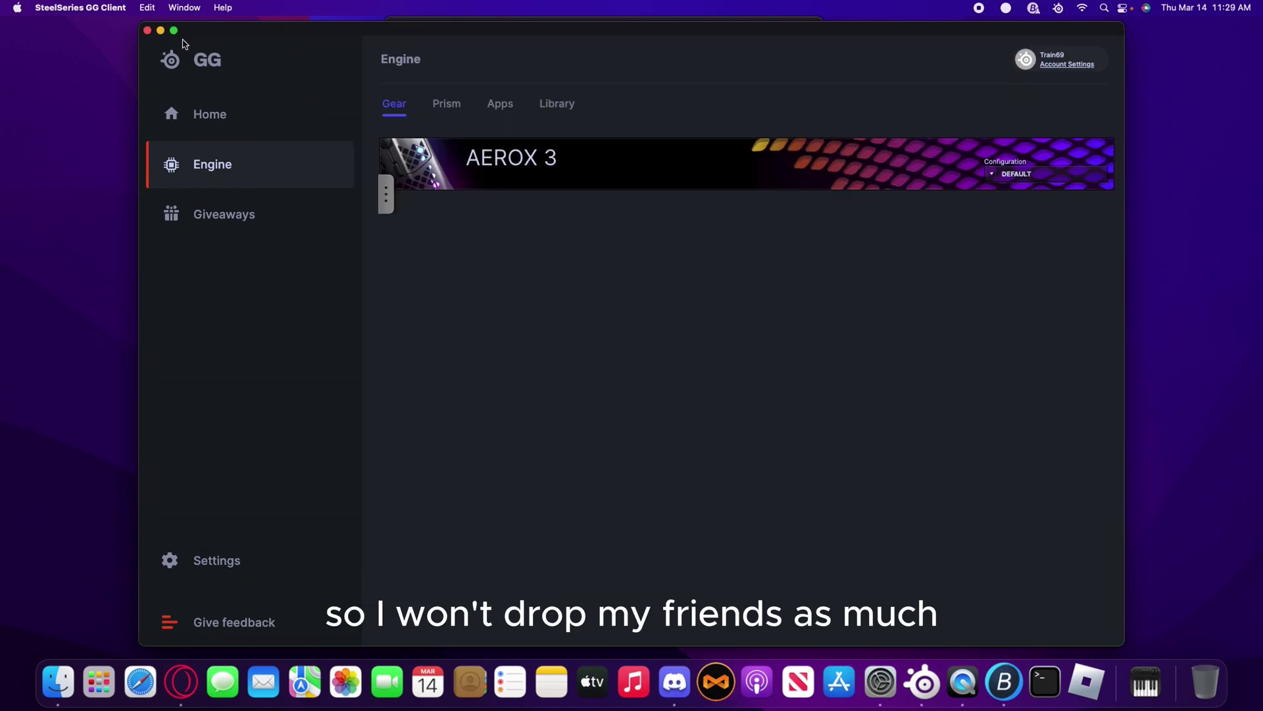
click(149, 31)
click(401, 39)
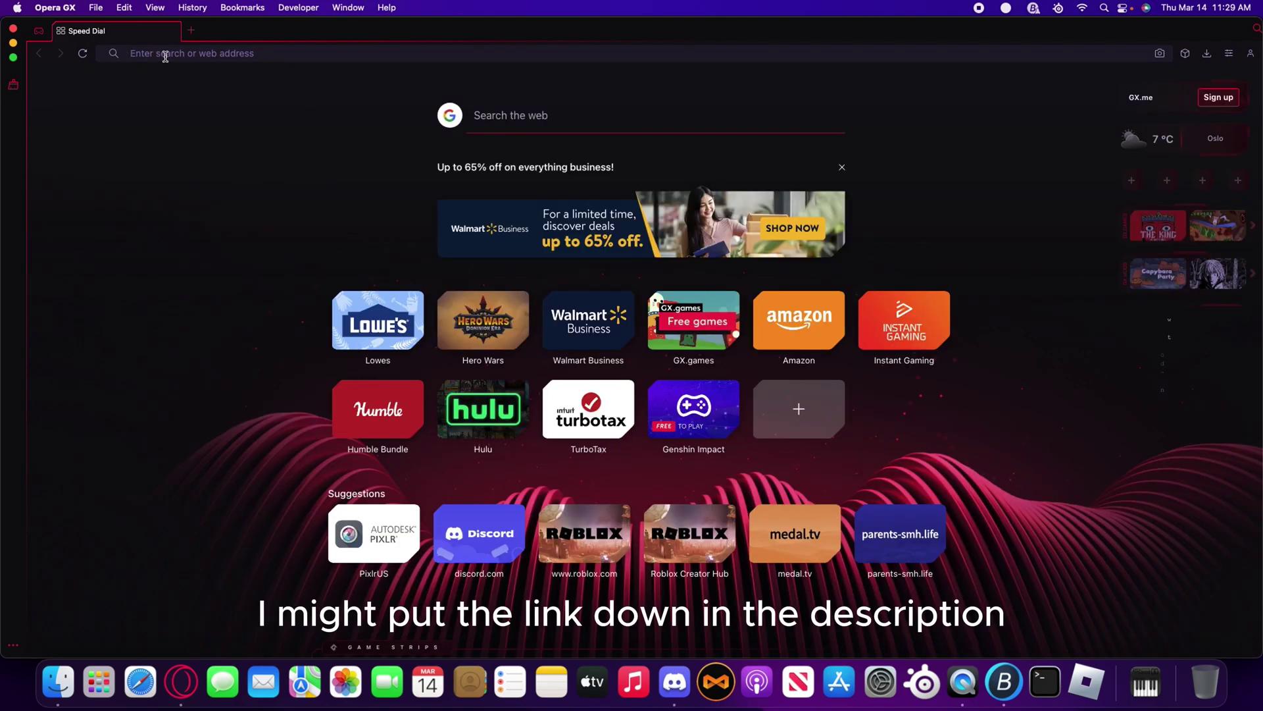
Search Google for 'fps unlocker mac'
click(166, 56)
text(mac)
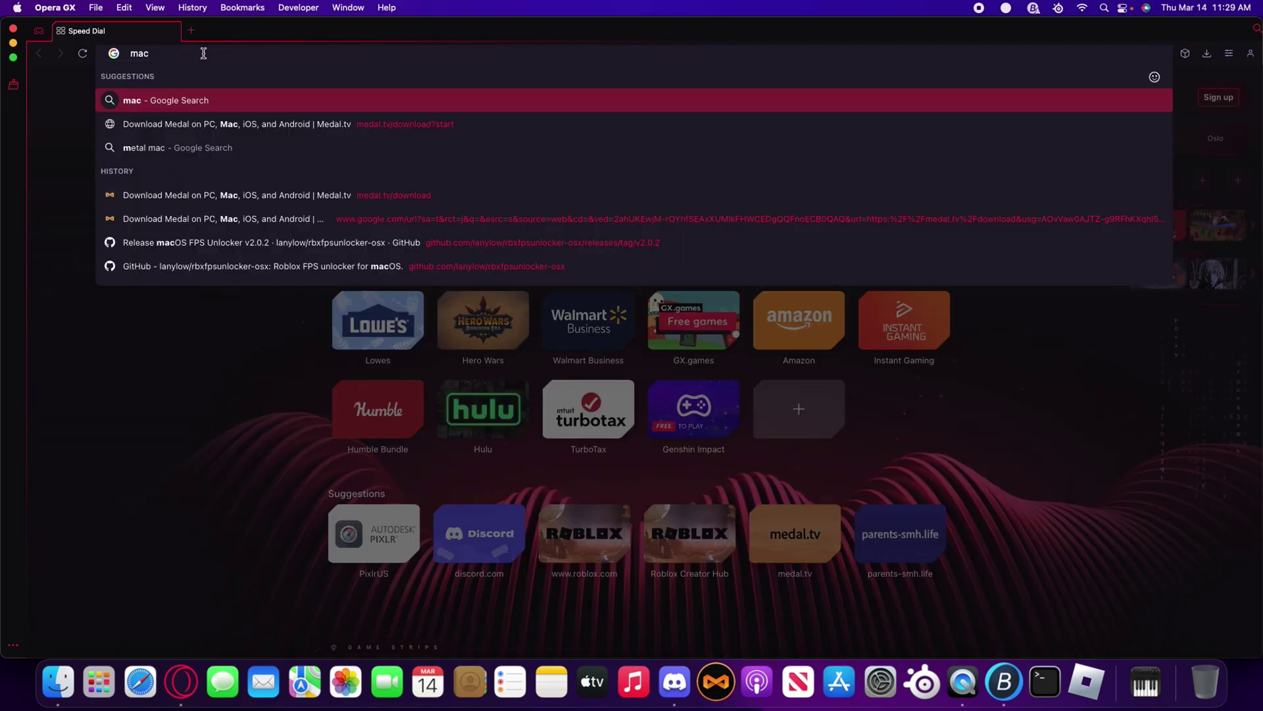
key(BackSpace)
key(BackSpace)
key(BackSpace)
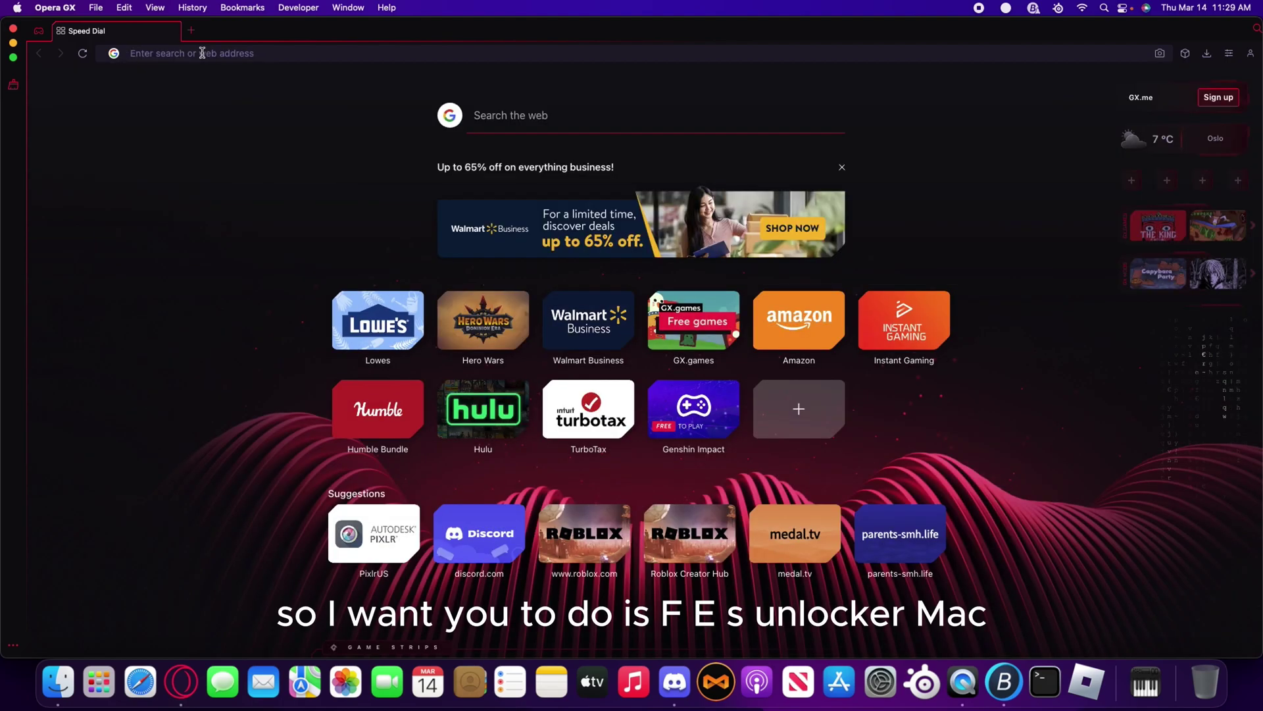
text(fps)
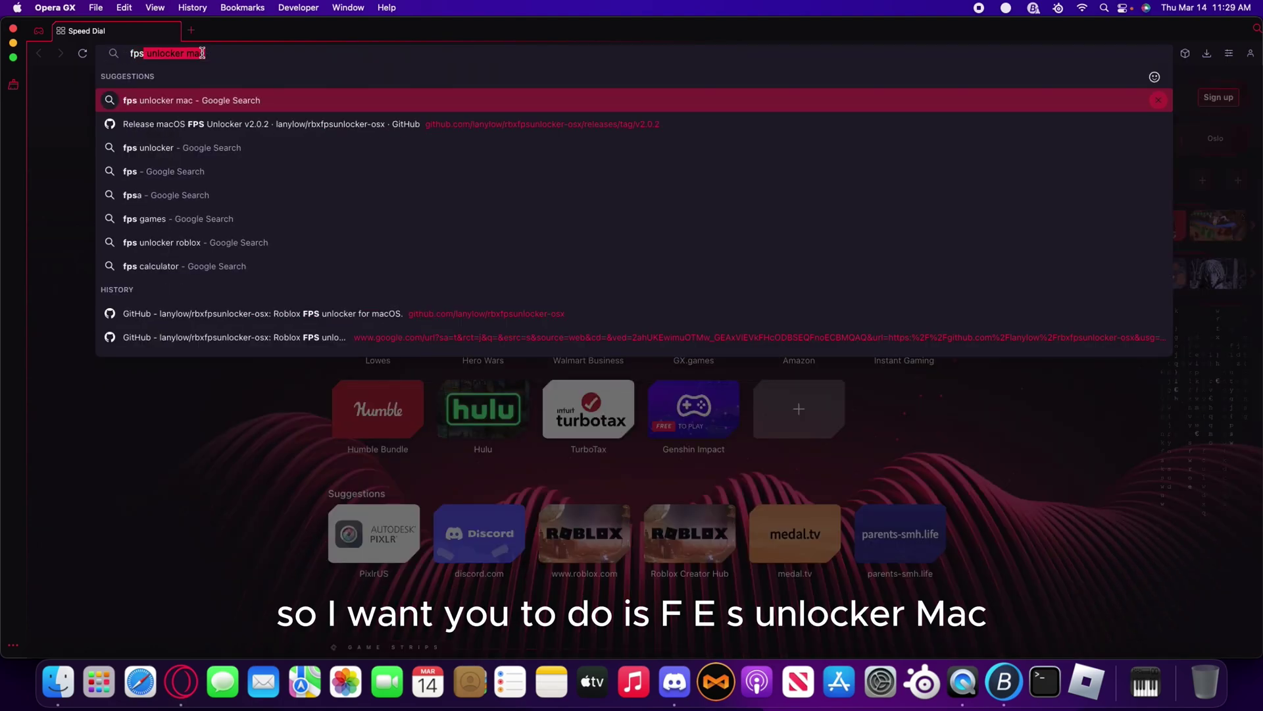
click(181, 147)
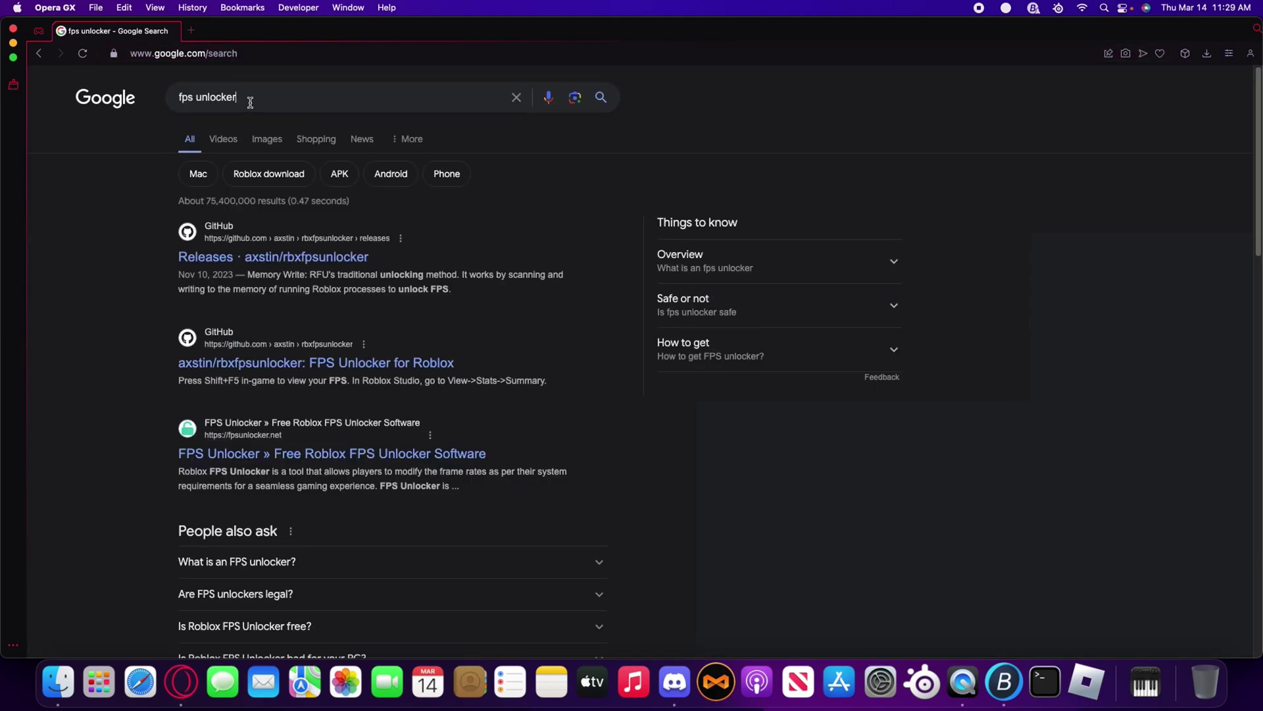
click(250, 98)
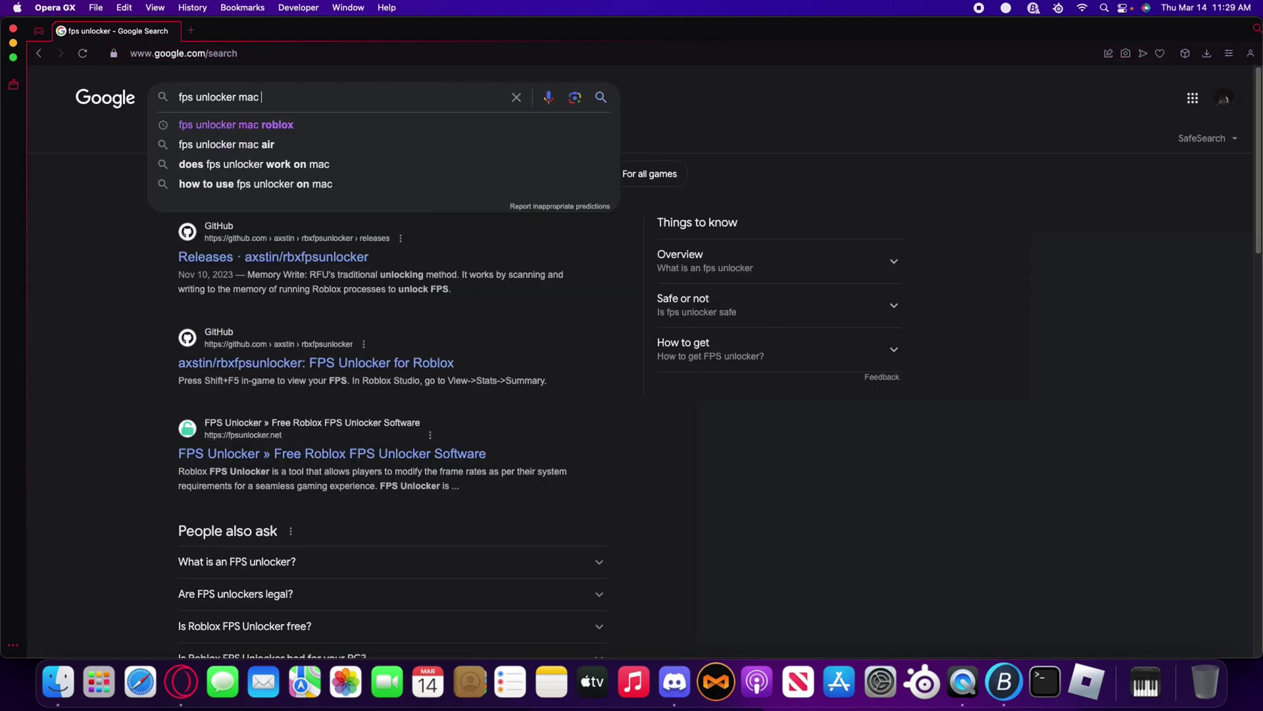
key(Return)
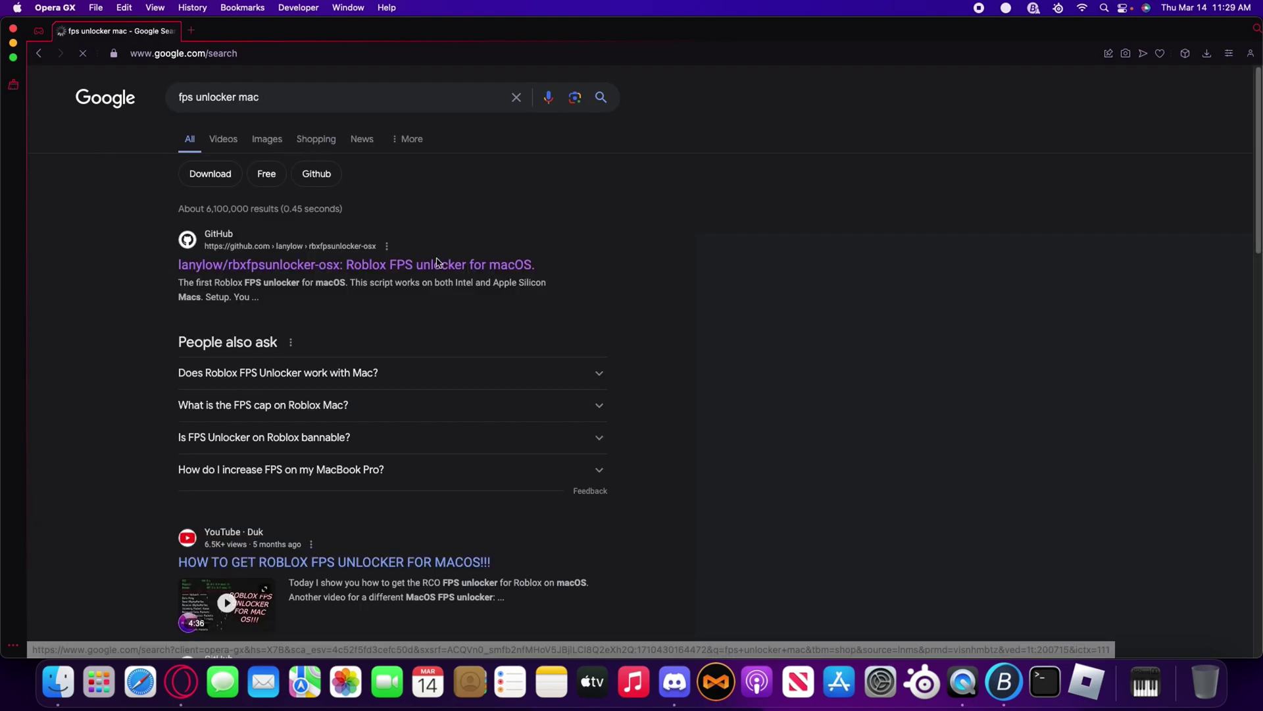
Open the lanylow/rbxfpsunlocker-osx repo's latest release and its README setup instructions
click(465, 266)
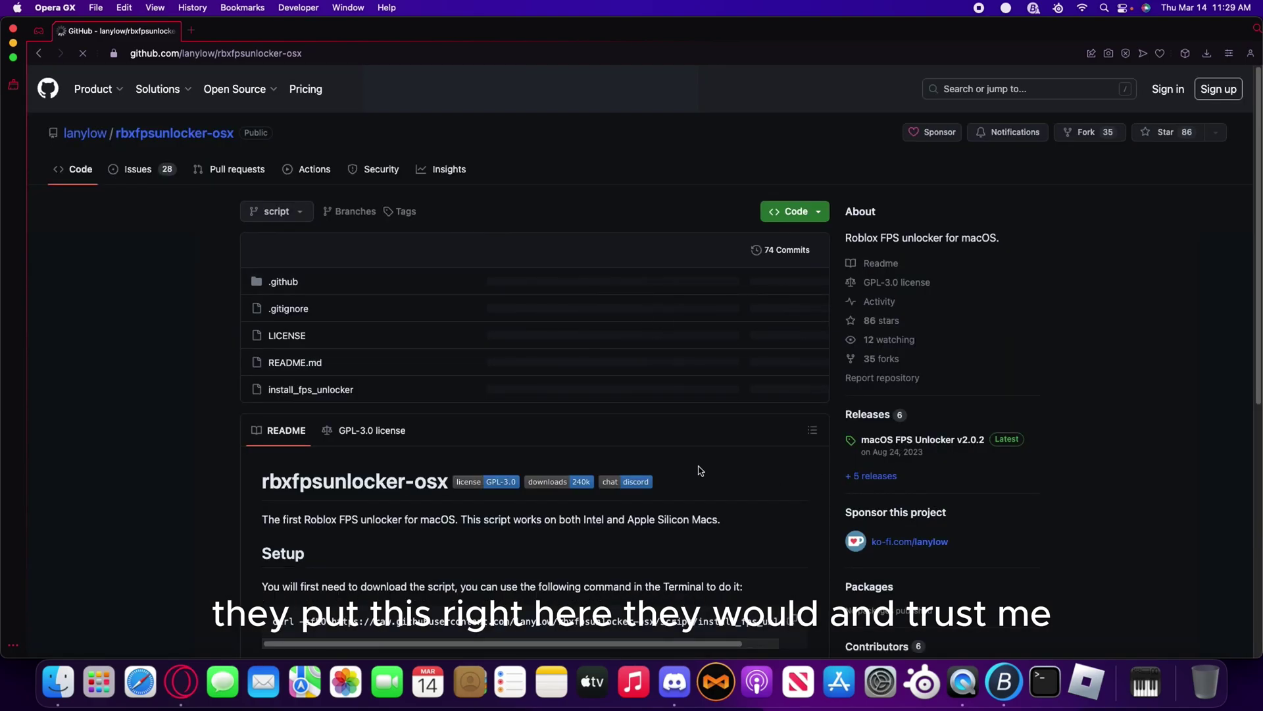
scroll(790, 444, down, 1)
click(877, 415)
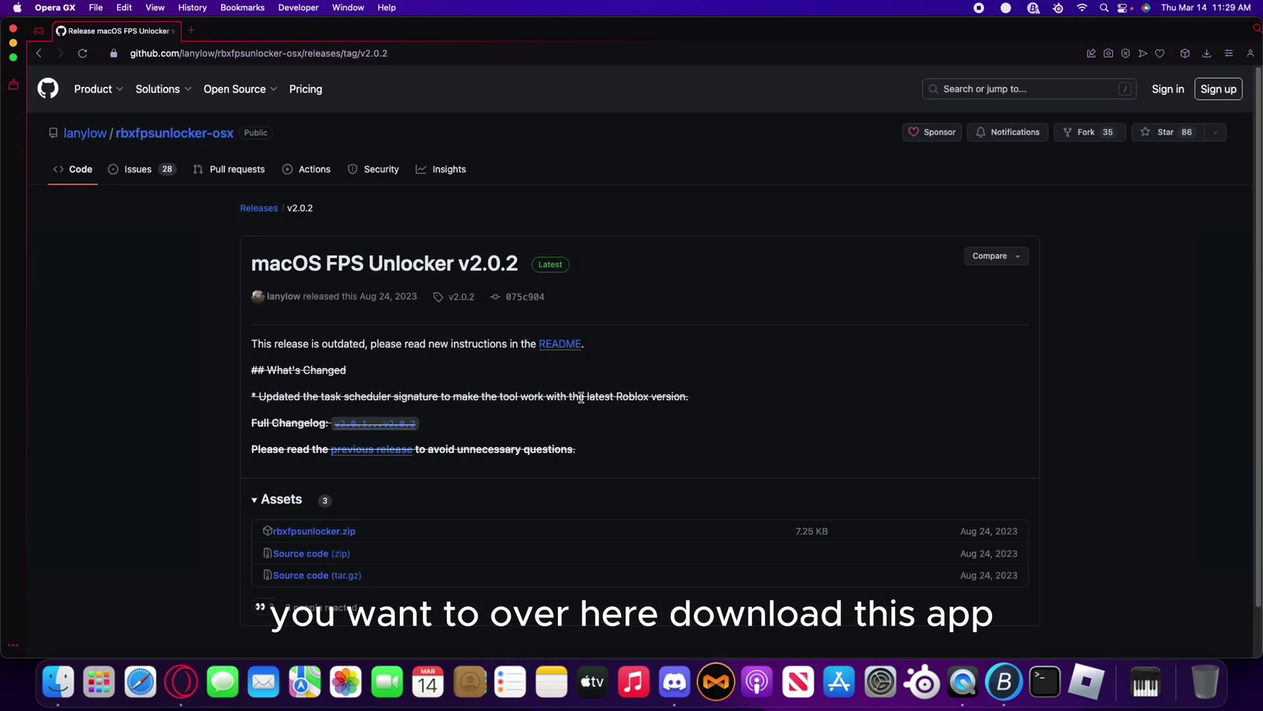
scroll(571, 450, down, 1)
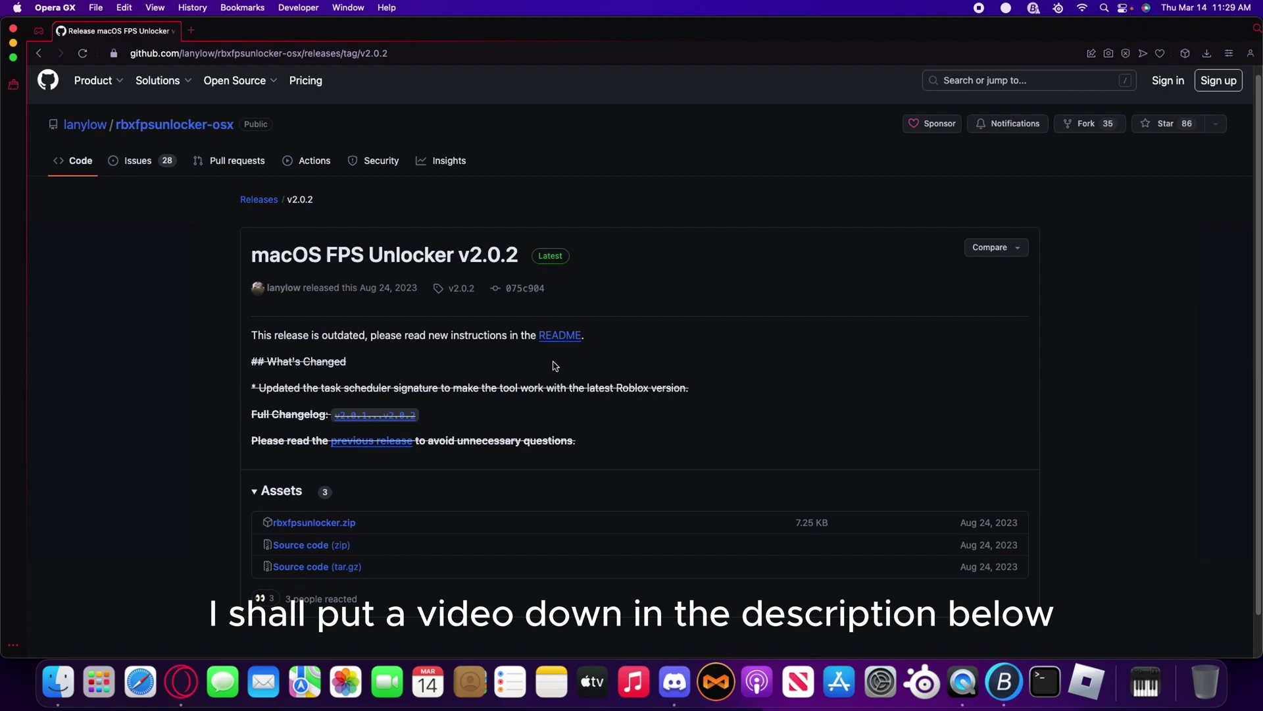
click(553, 337)
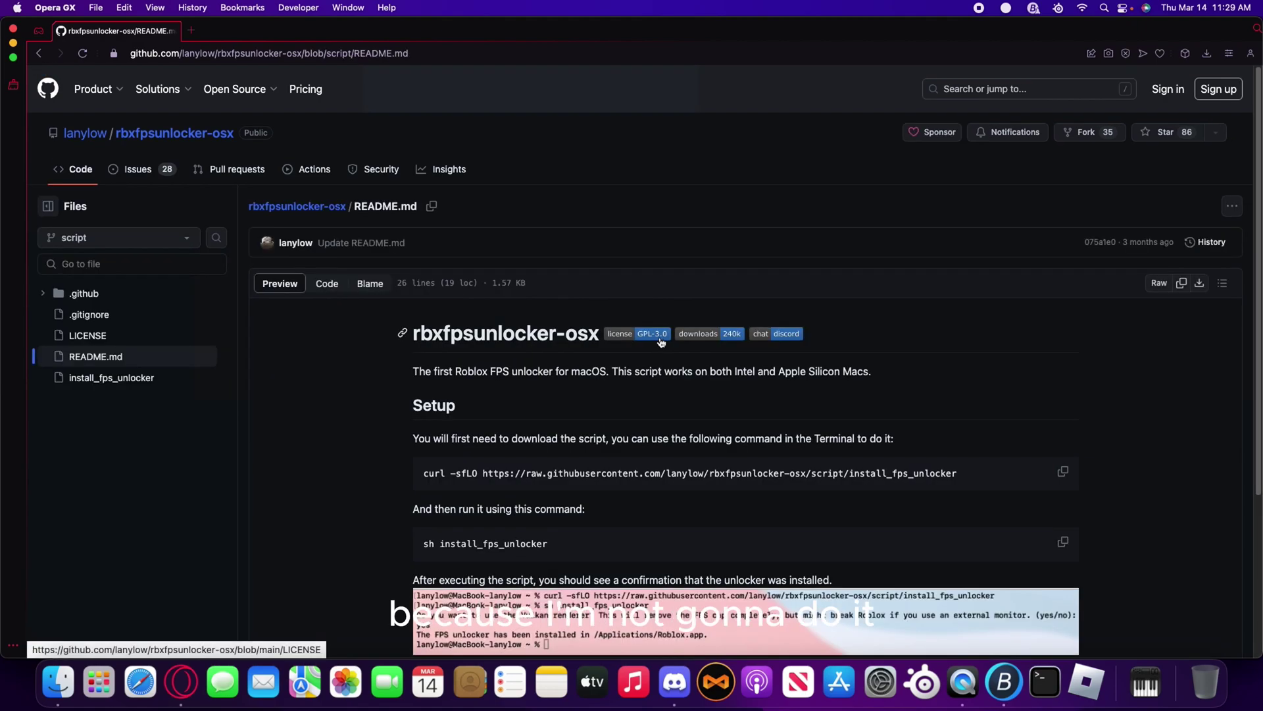
scroll(860, 440, down, 2)
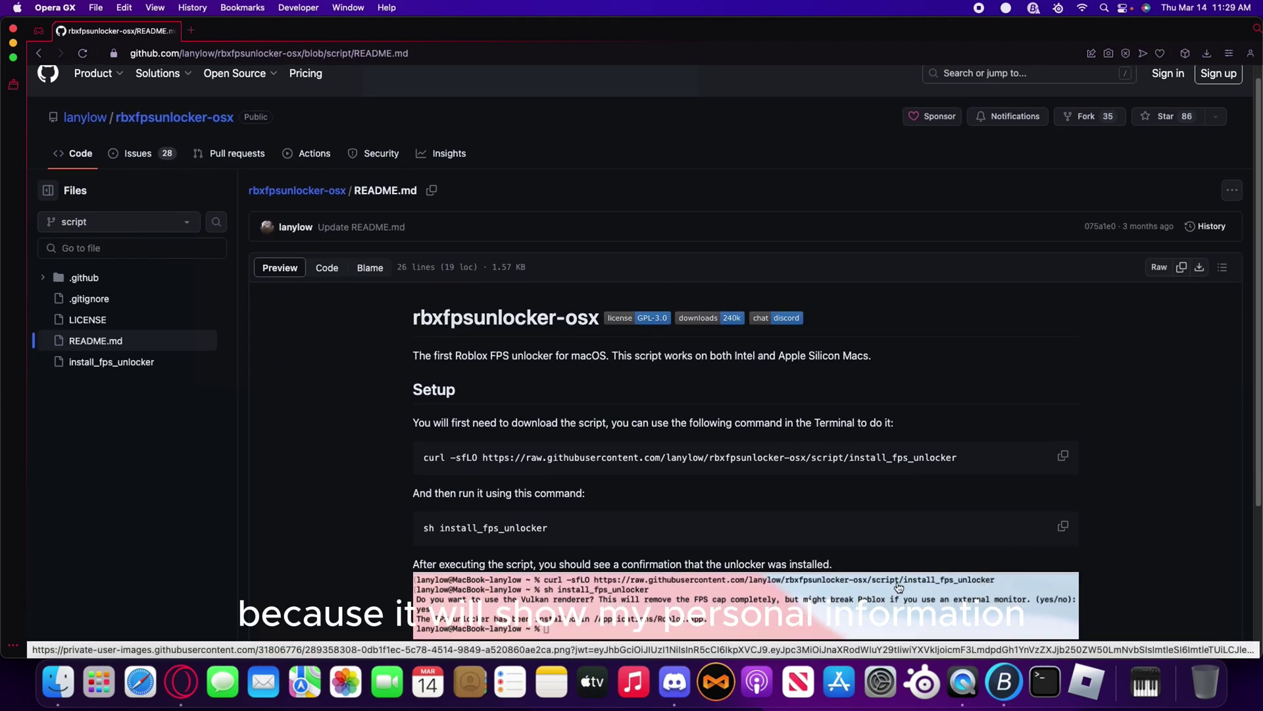
scroll(869, 587, down, 5)
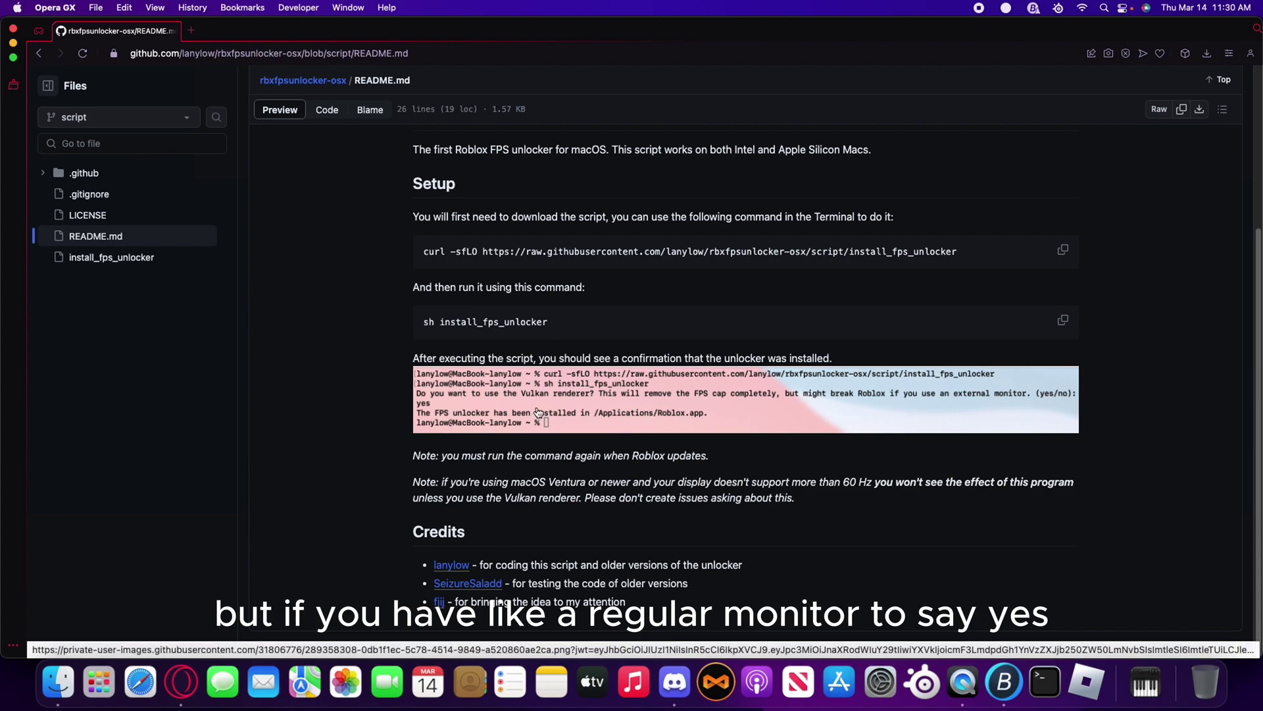
Browse MacBooster 8's Uninstaller, Large & Old Files, Duplicate Finder and Photo Sweeper tools
click(12, 32)
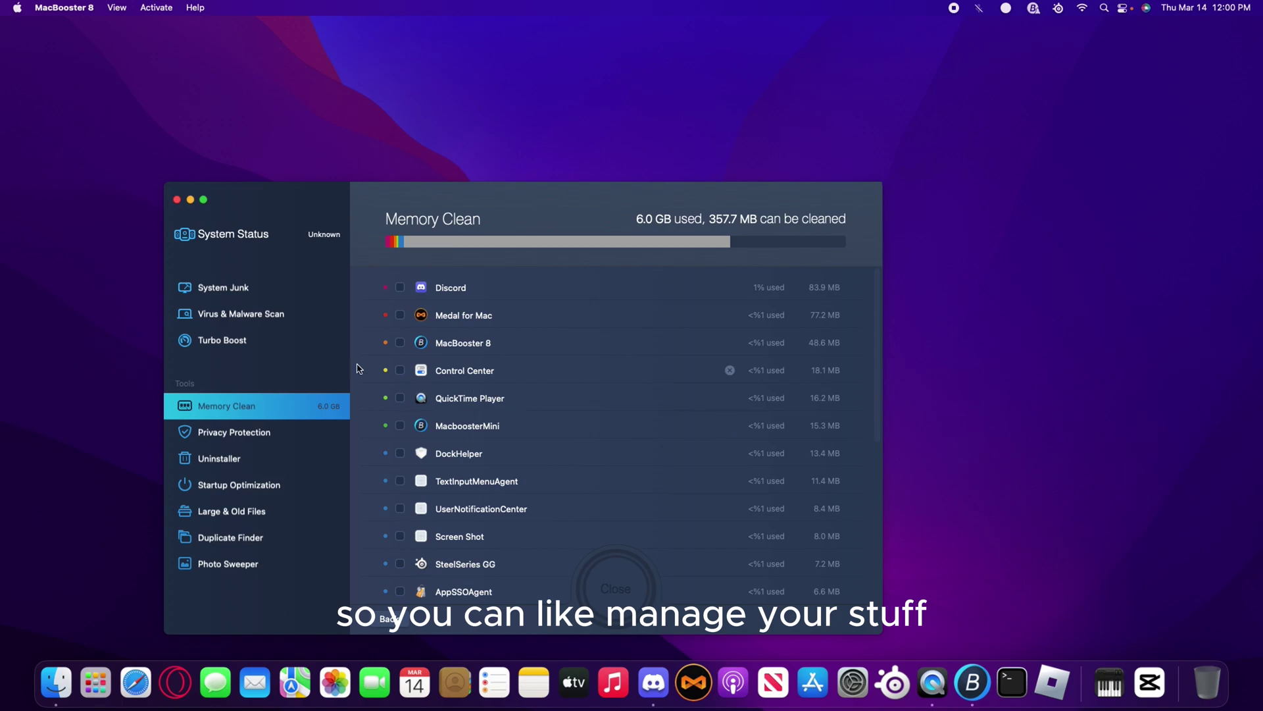
click(294, 240)
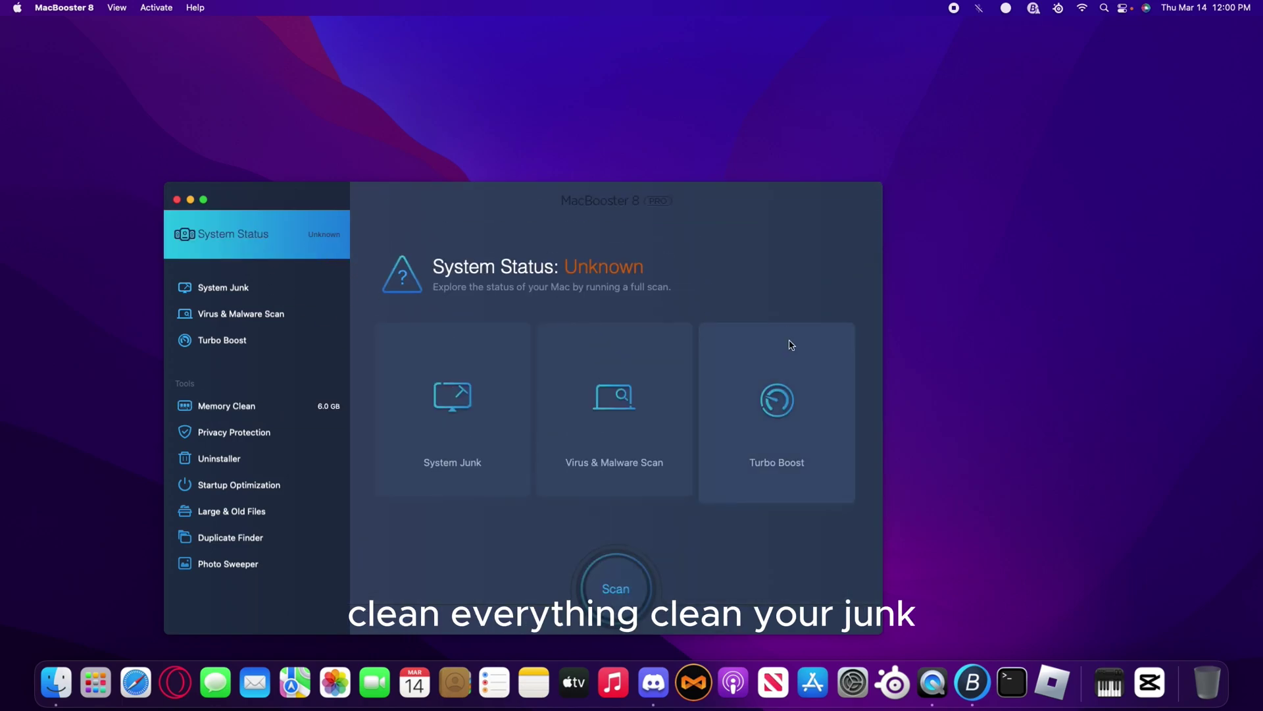
click(225, 460)
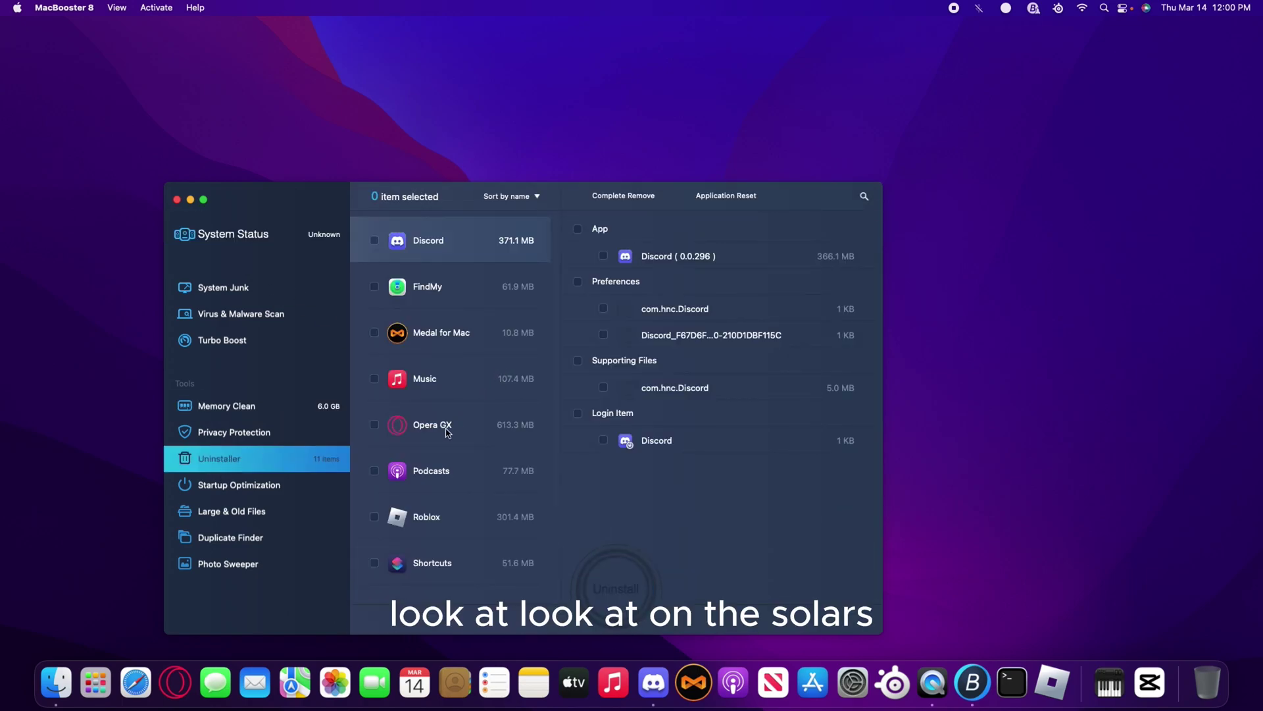
scroll(447, 431, down, 3)
scroll(446, 431, down, 2)
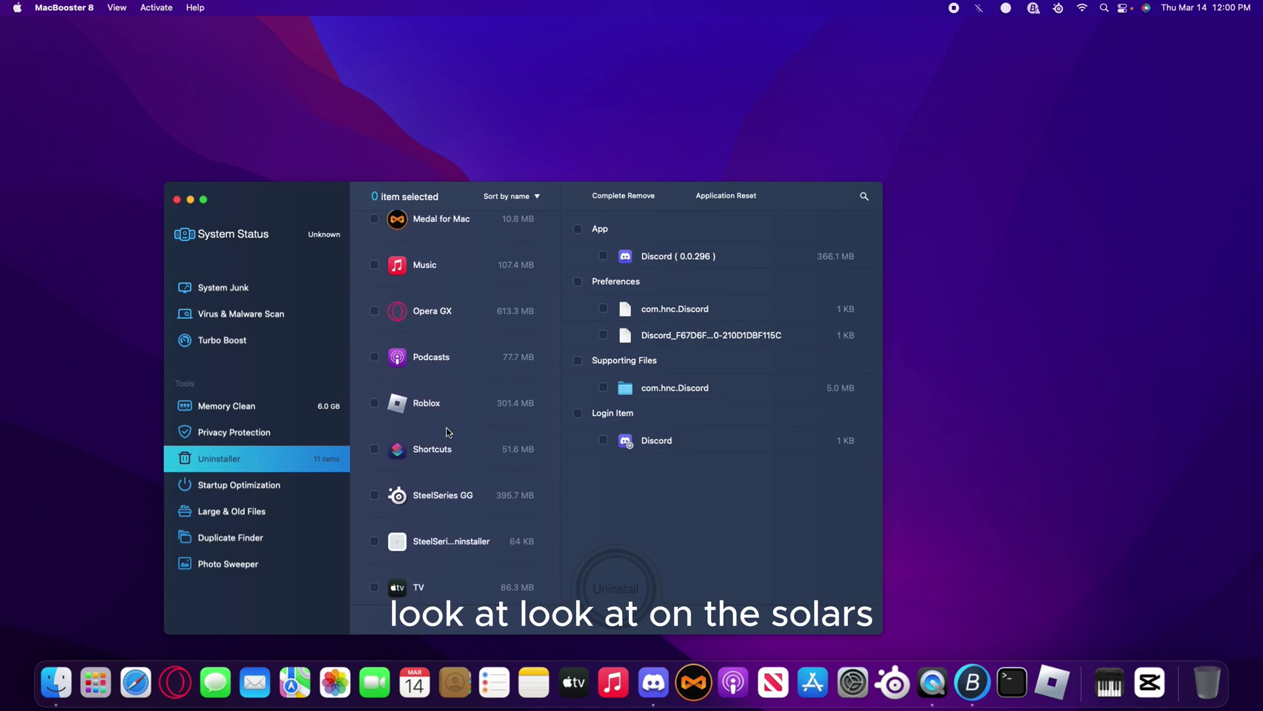
scroll(447, 432, down, 1)
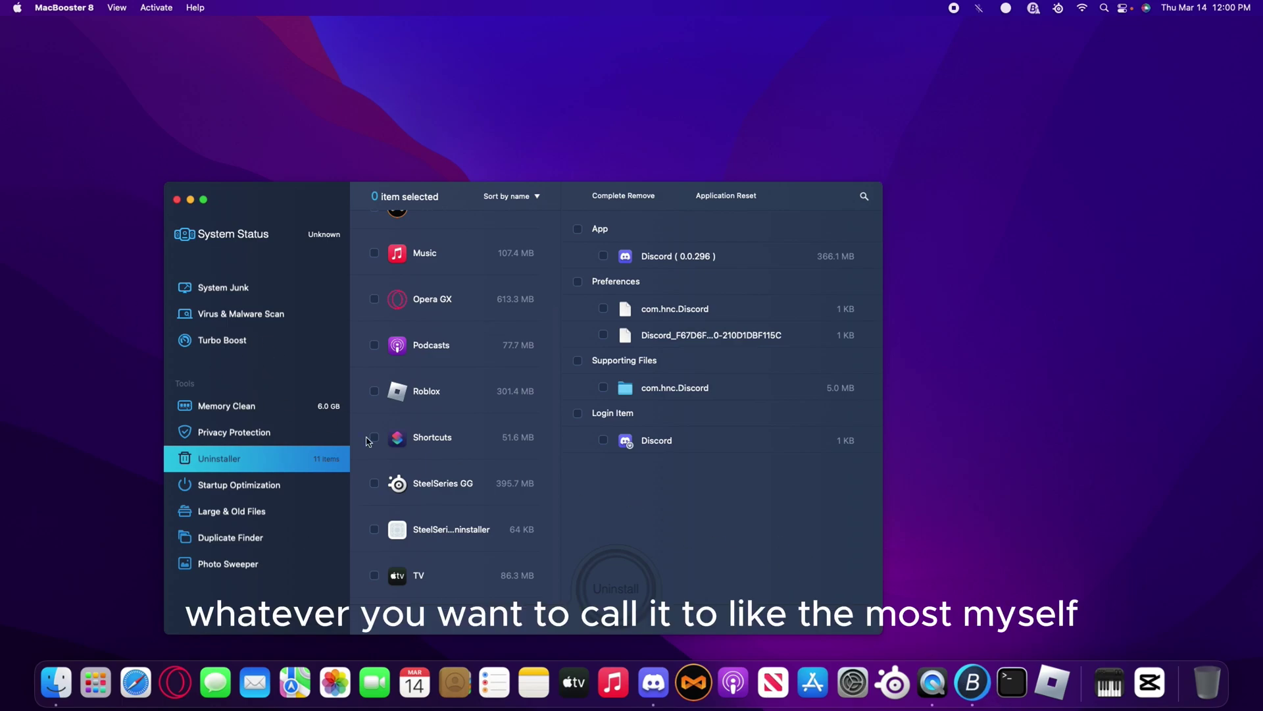
scroll(445, 454, up, 5)
click(241, 510)
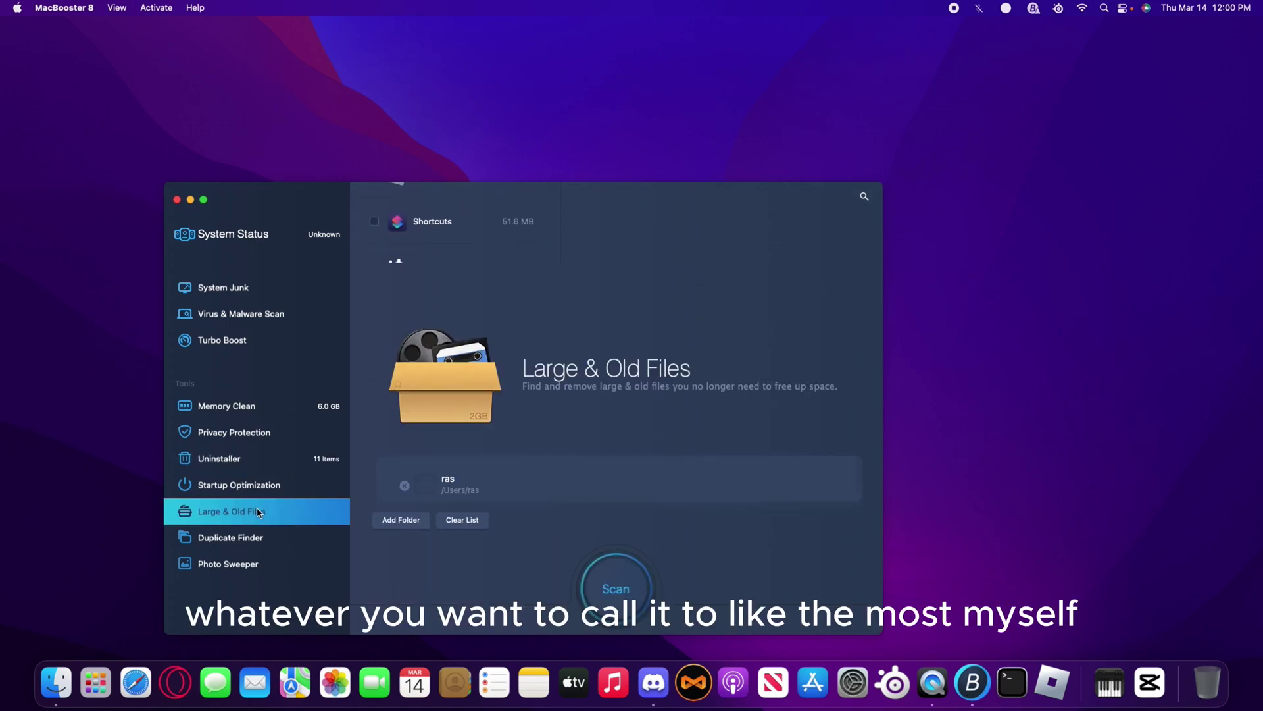
click(237, 538)
click(249, 571)
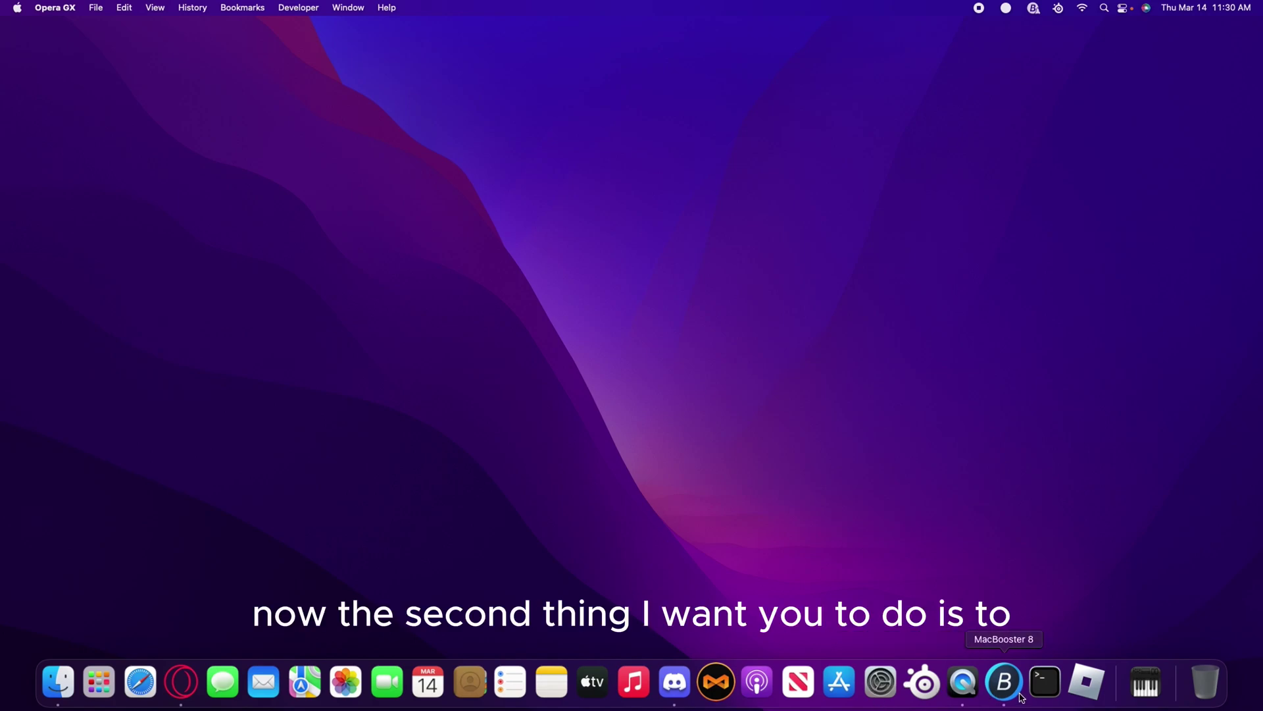
Sign in to Roblox, quit Opera GX, go full screen, and play South Bronx: The Trenches
right_click(1086, 681)
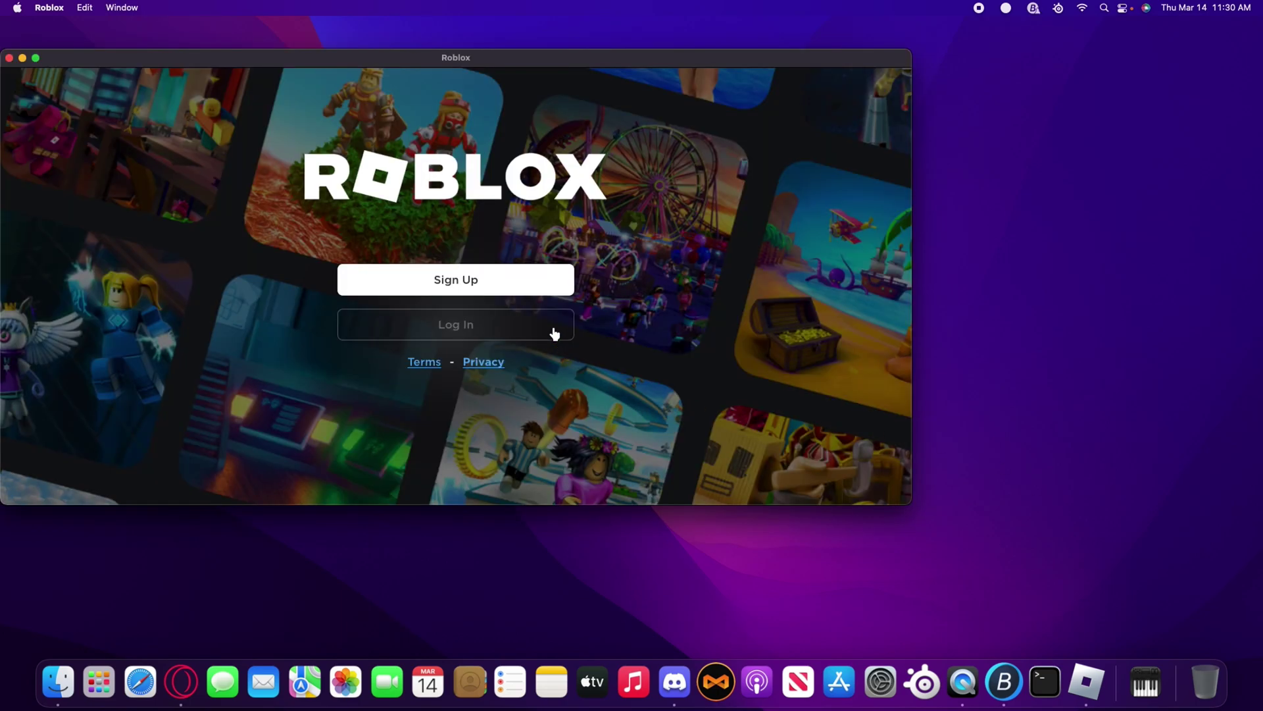
click(554, 333)
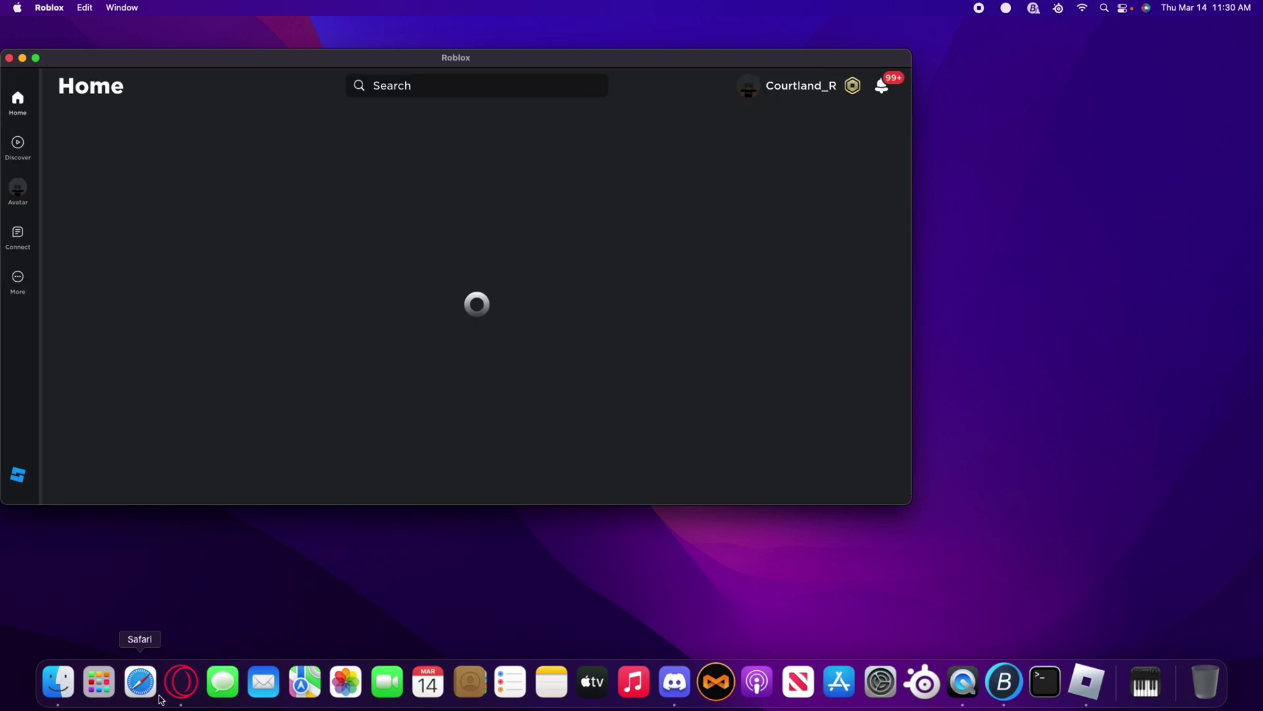
right_click(181, 681)
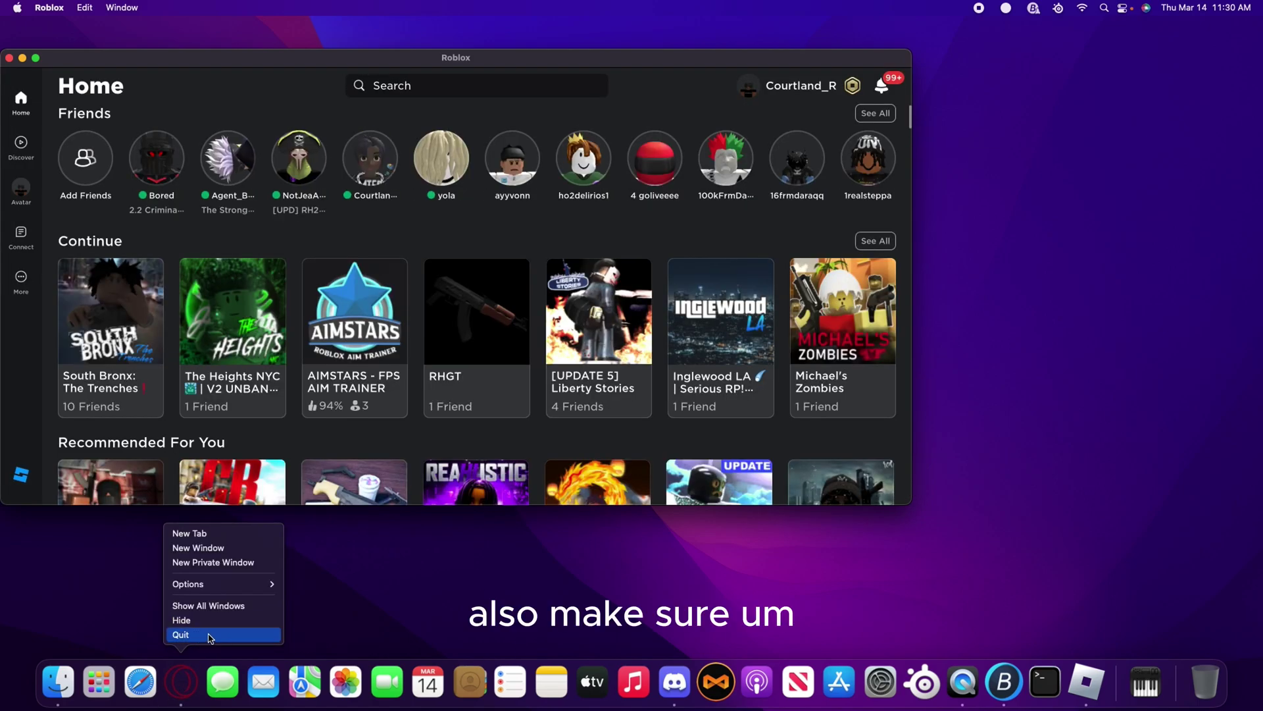
click(216, 635)
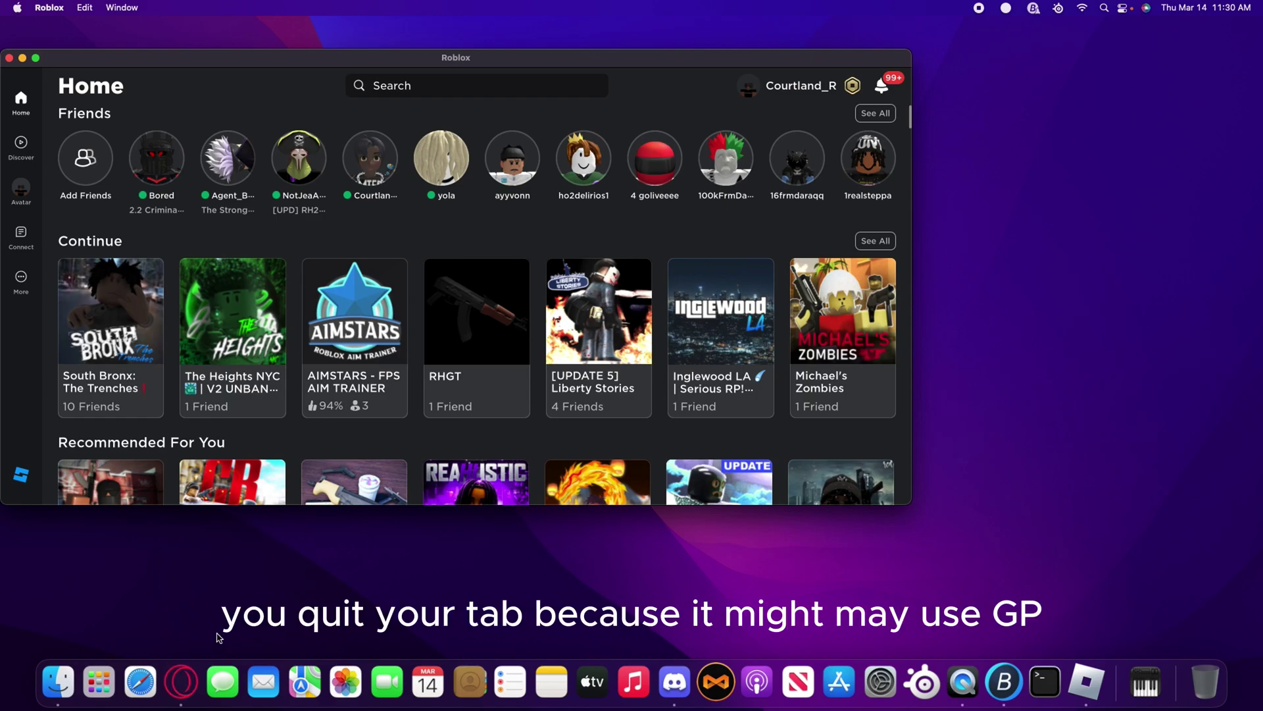
click(38, 60)
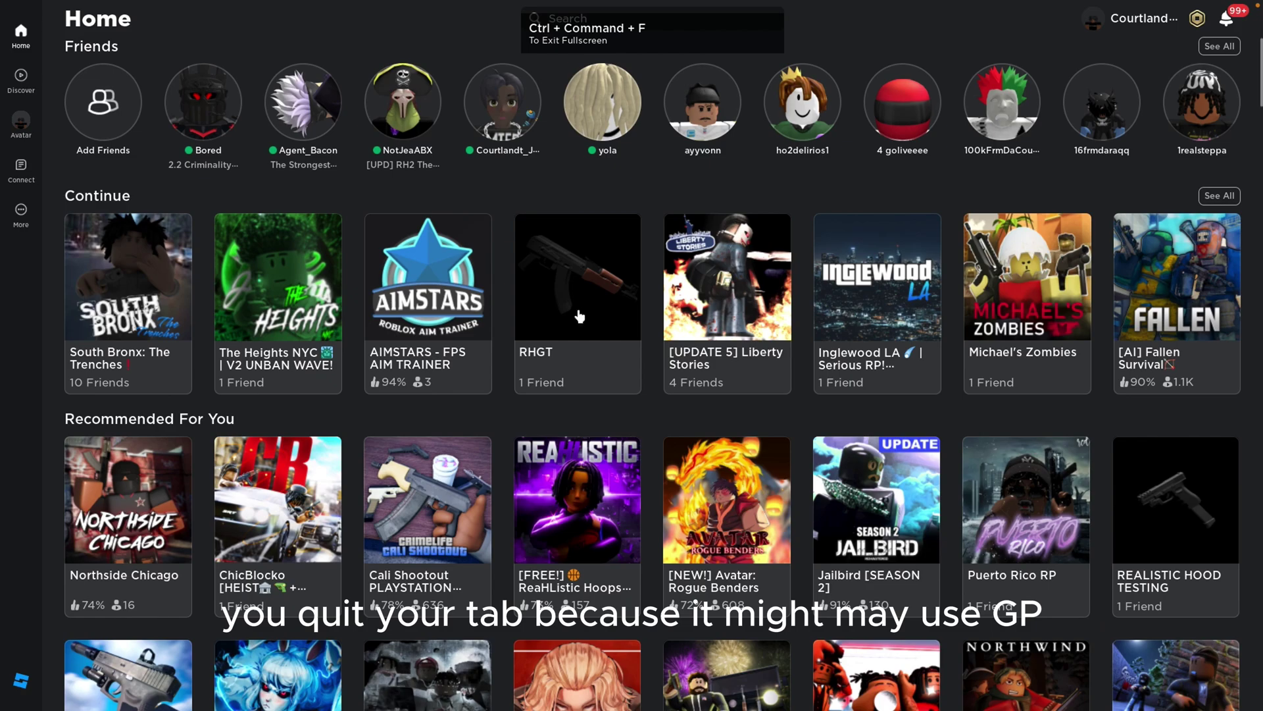
mouse_move(111, 336)
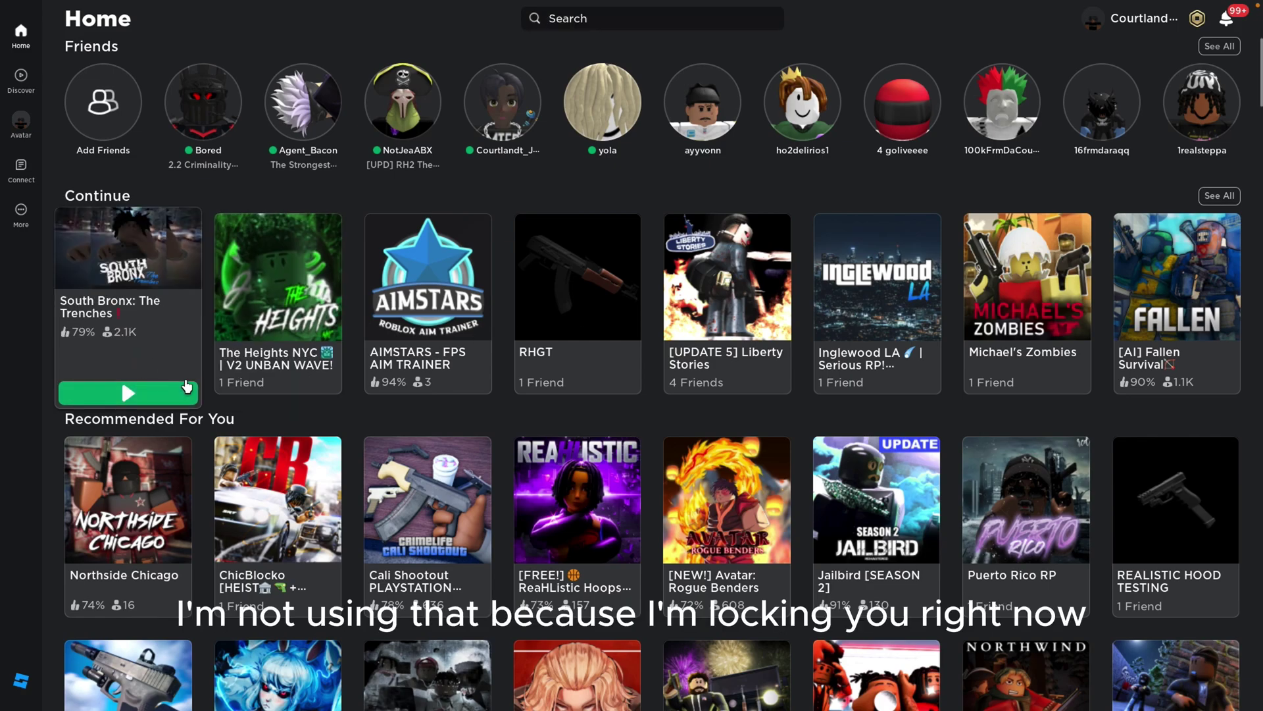
click(178, 396)
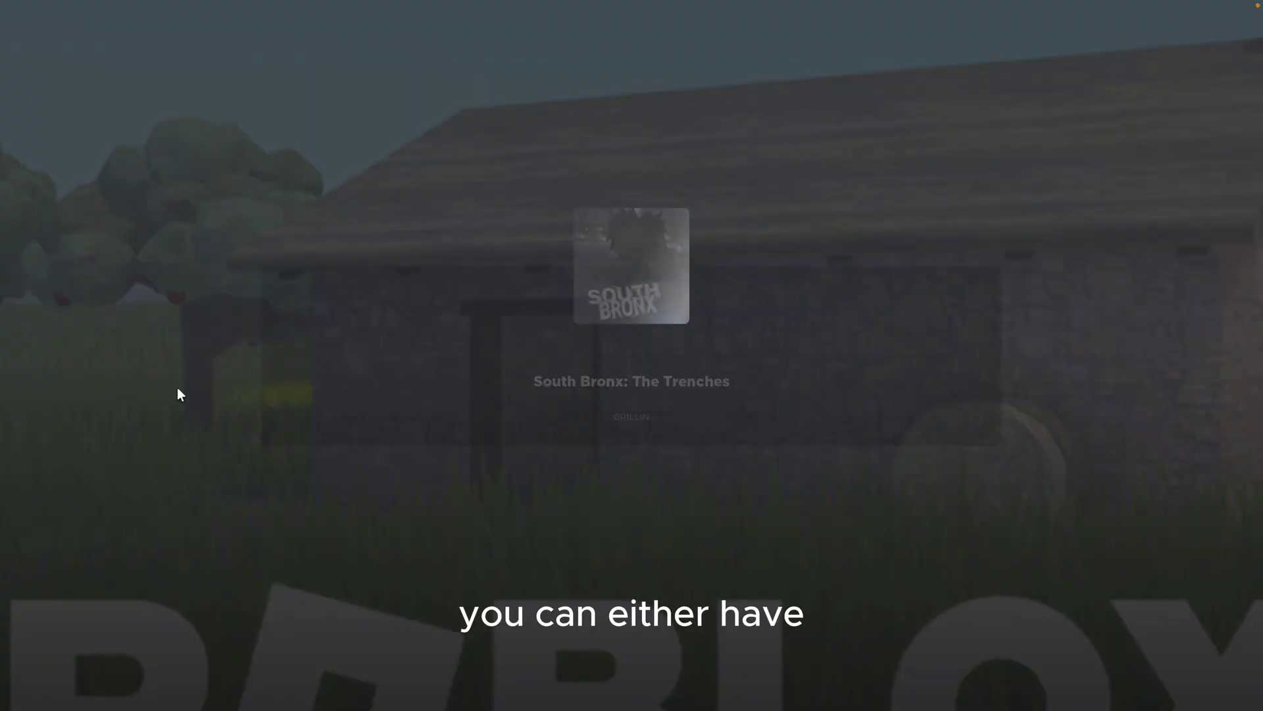
Turn the Roblox volume down and set graphics to Manual with low quality
key(Escape)
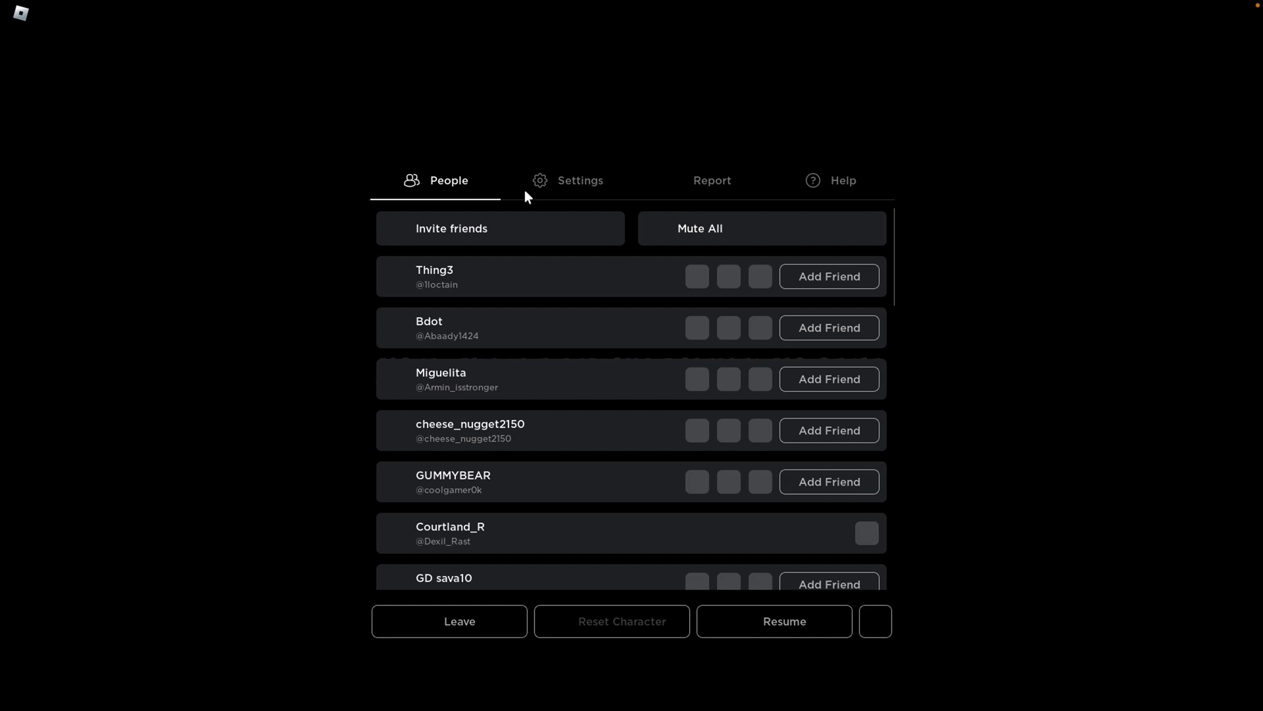
click(567, 180)
click(419, 136)
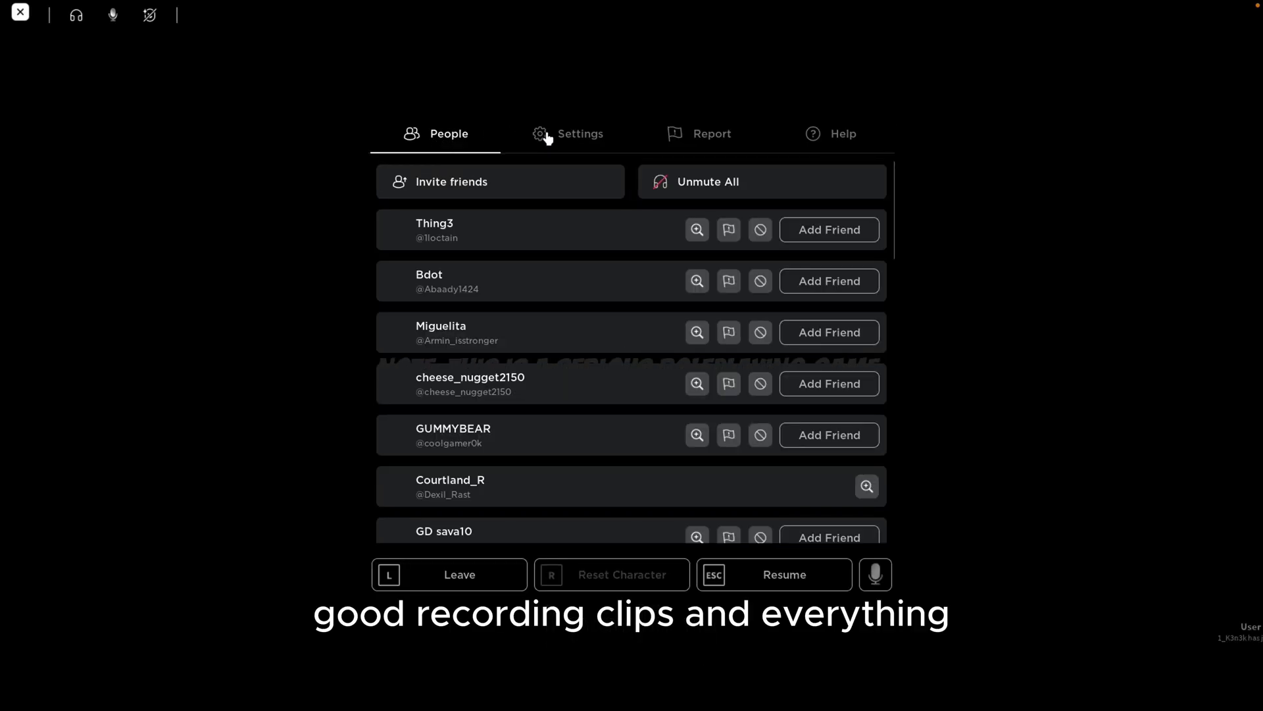
click(568, 132)
click(643, 478)
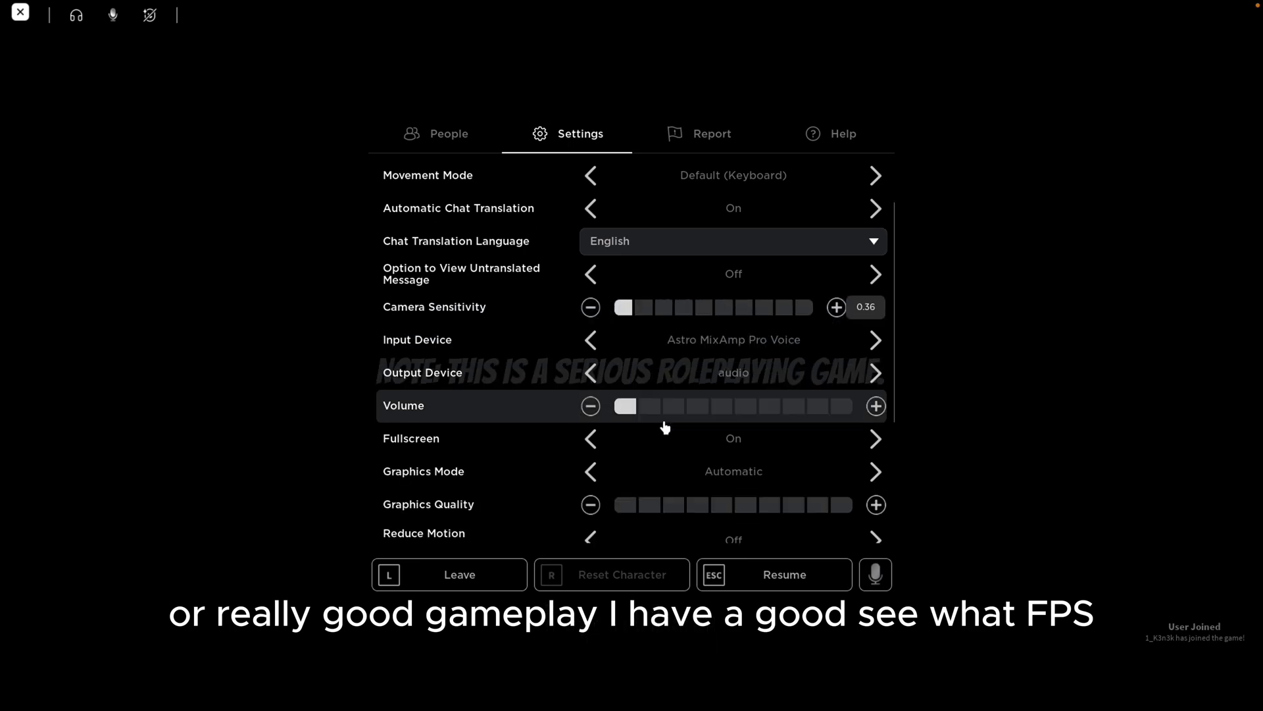
scroll(621, 379, down, 3)
click(608, 325)
click(646, 360)
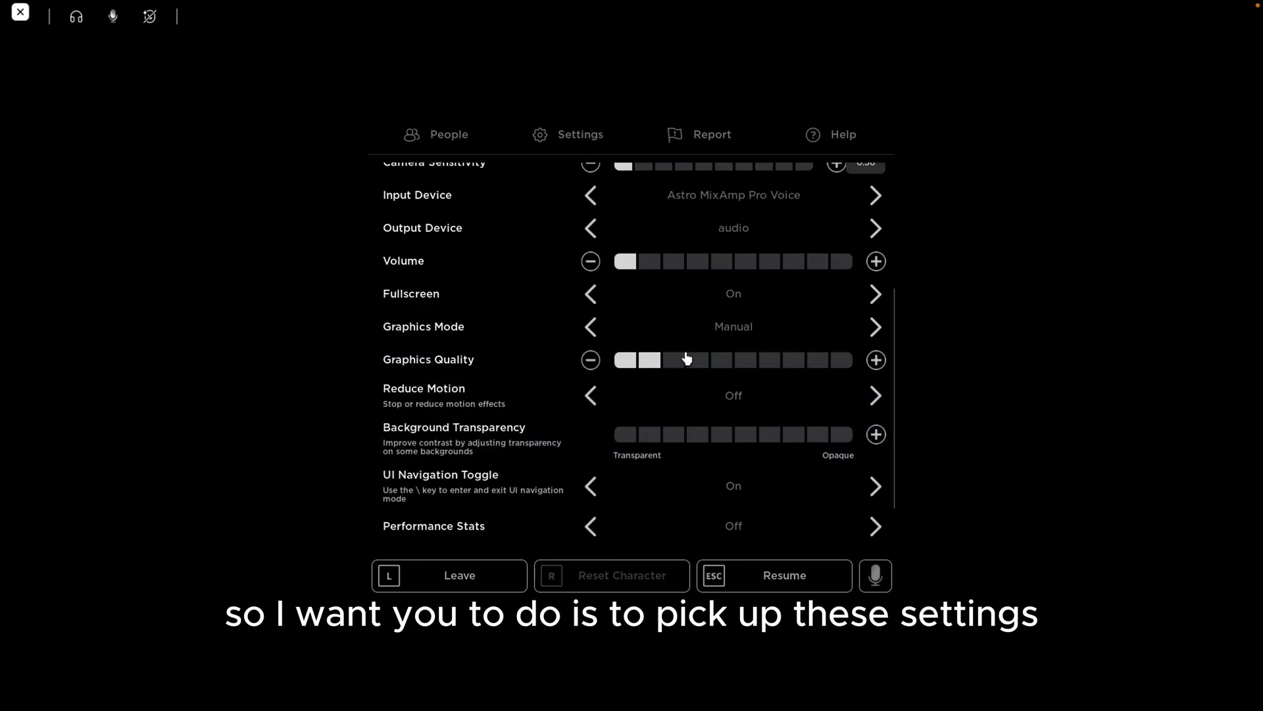
Enable Shift Lock, then close the menu and start playing
key(Escape)
key(Escape)
click(567, 134)
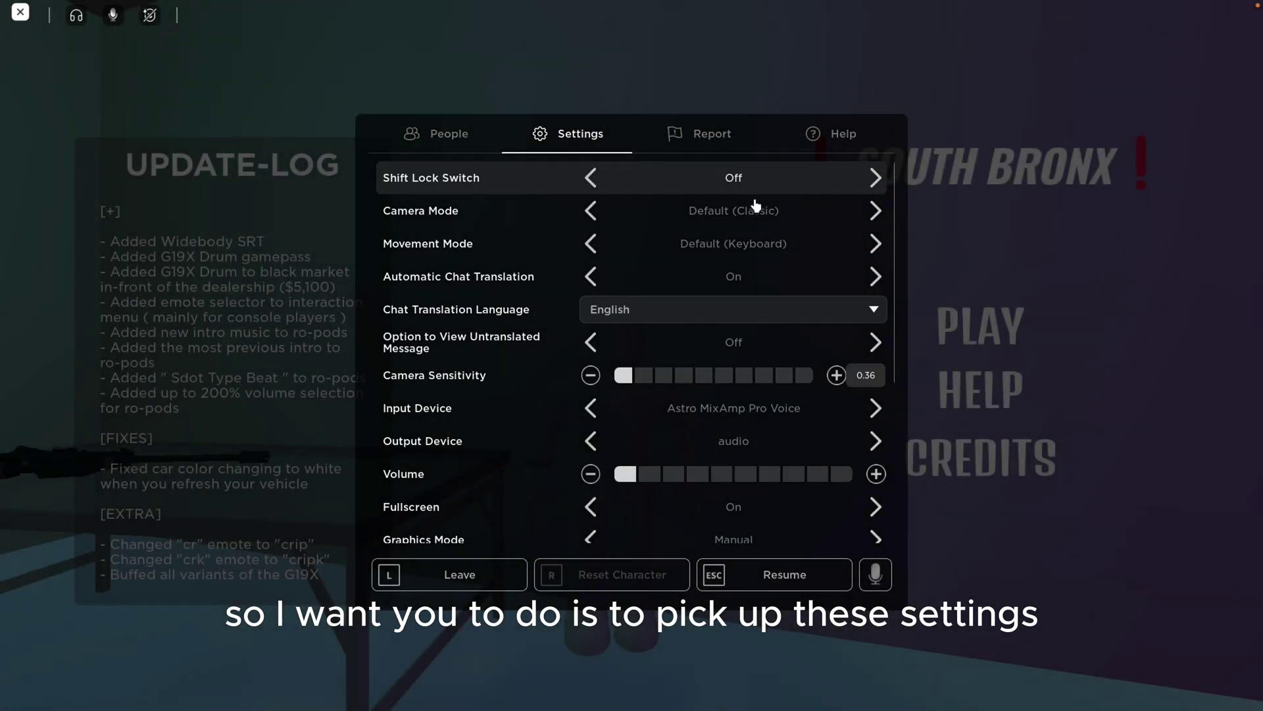
click(590, 178)
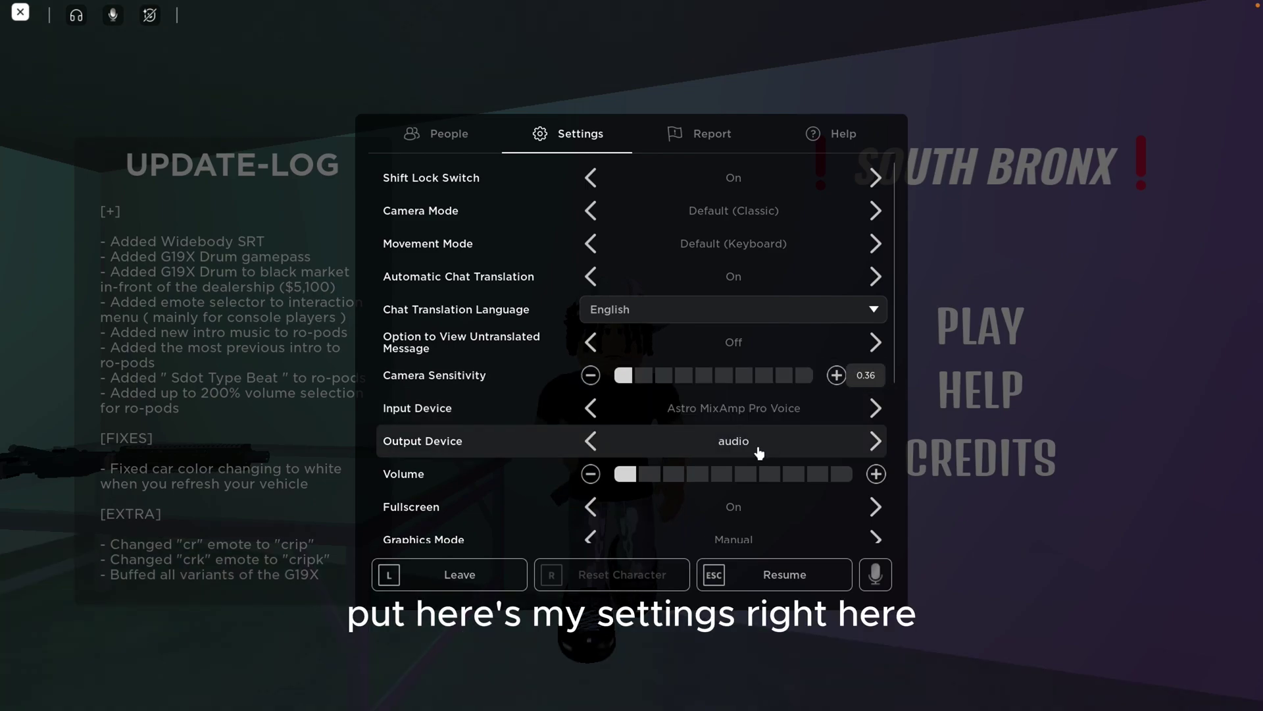
scroll(734, 448, down, 4)
scroll(734, 448, down, 1)
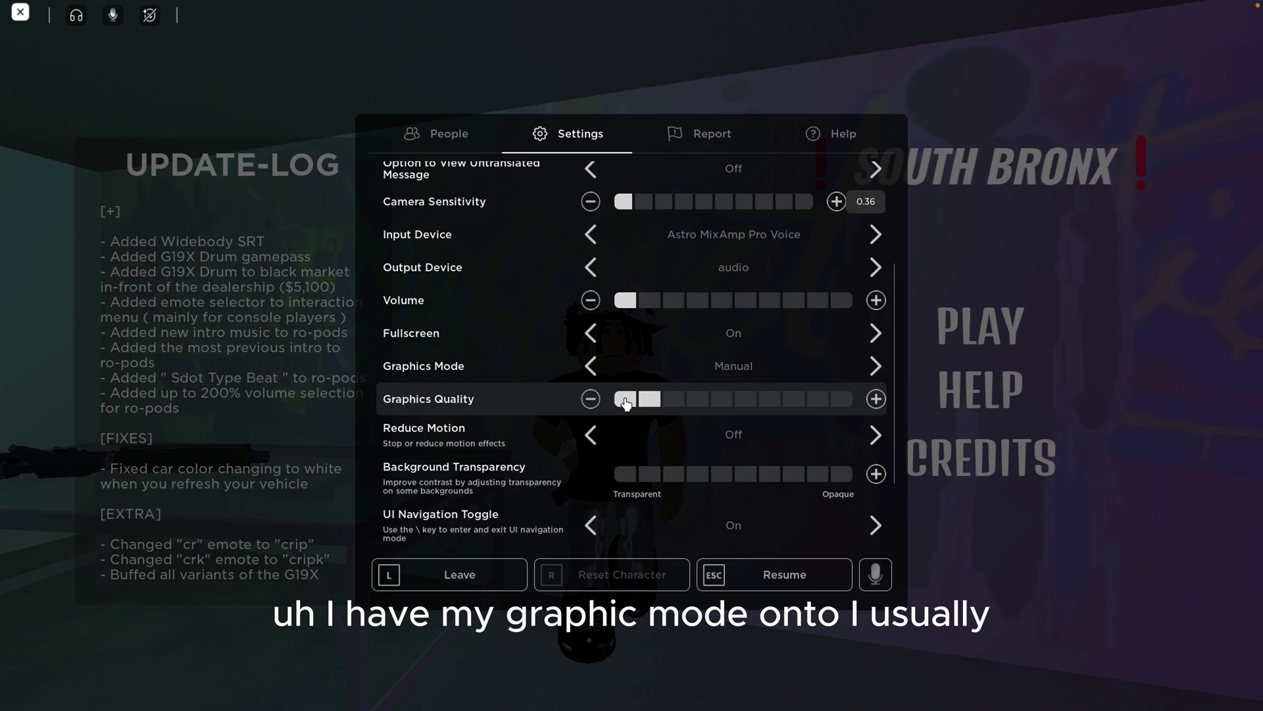
scroll(626, 403, up, 5)
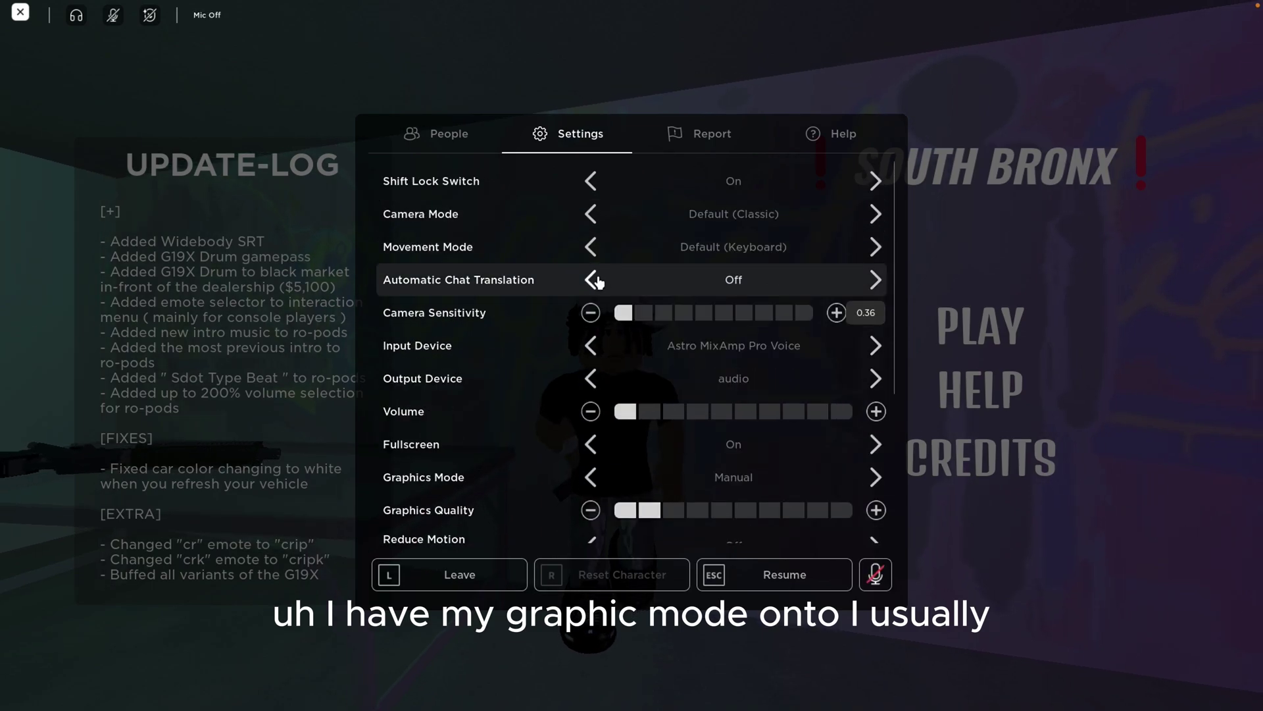
scroll(812, 384, up, 1)
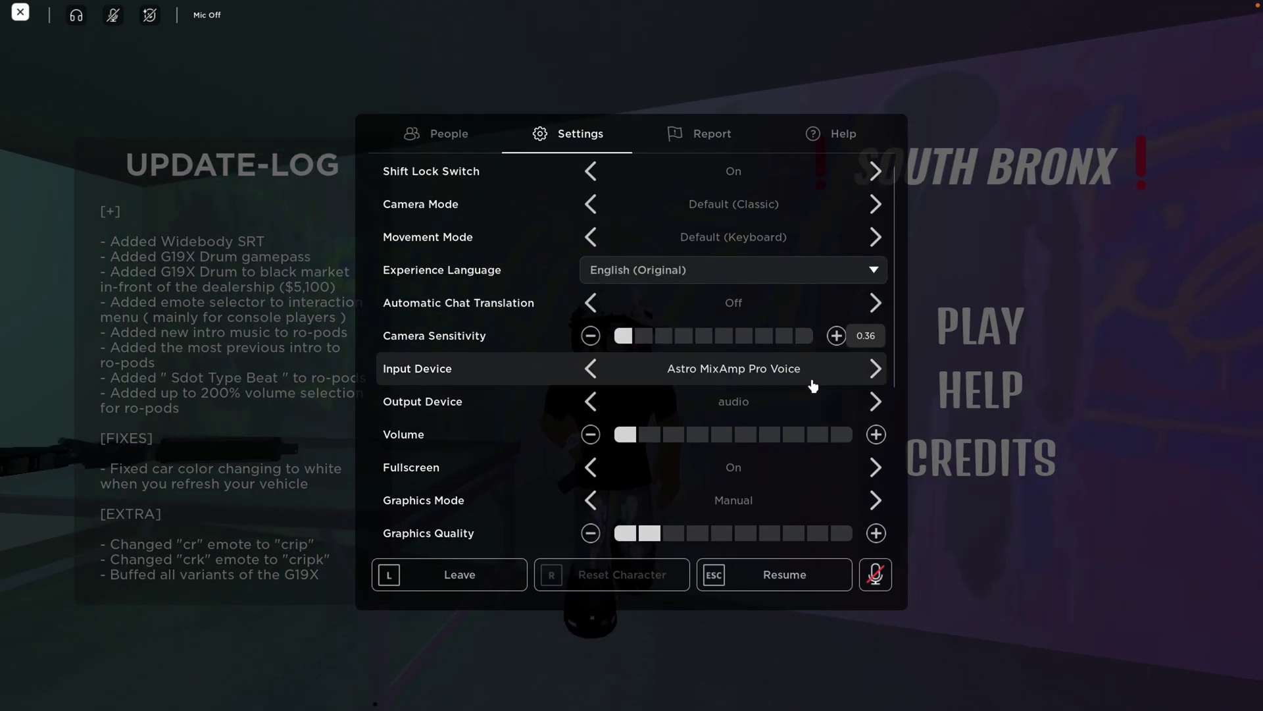
key(Escape)
click(961, 329)
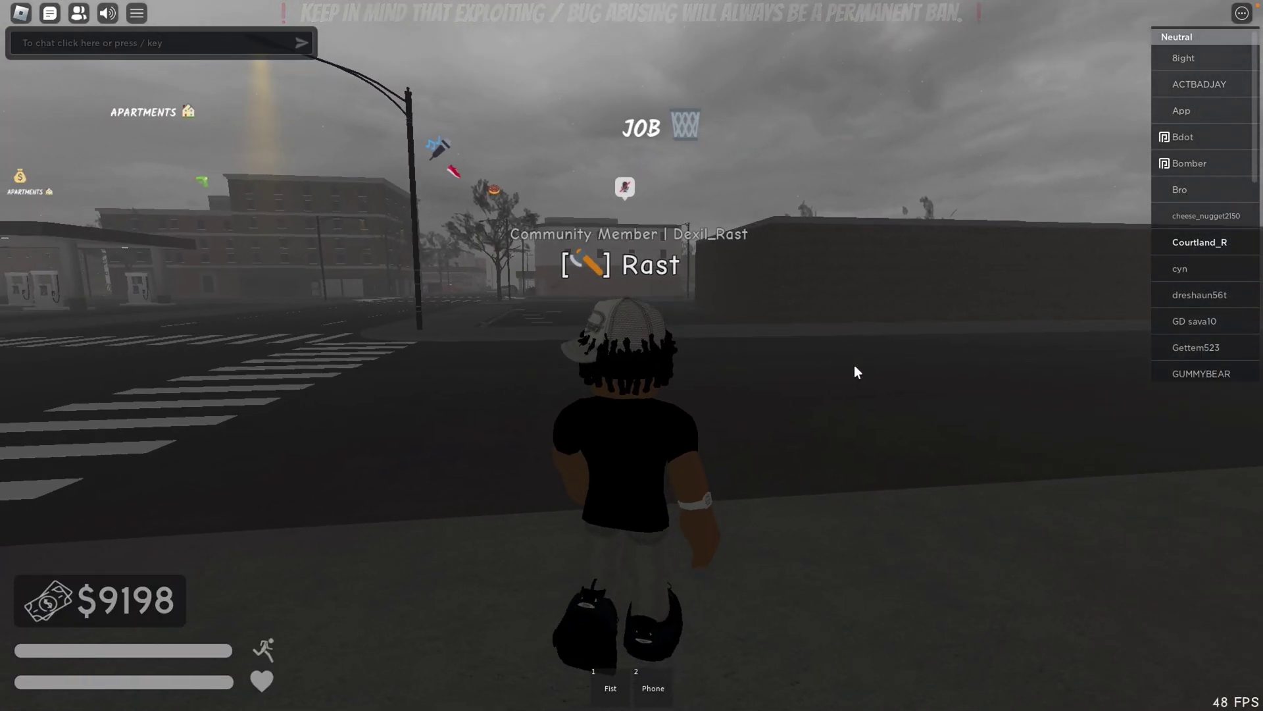
Walk through the South Bronx streets into the dealership while the FPS reads about 153
key(w)
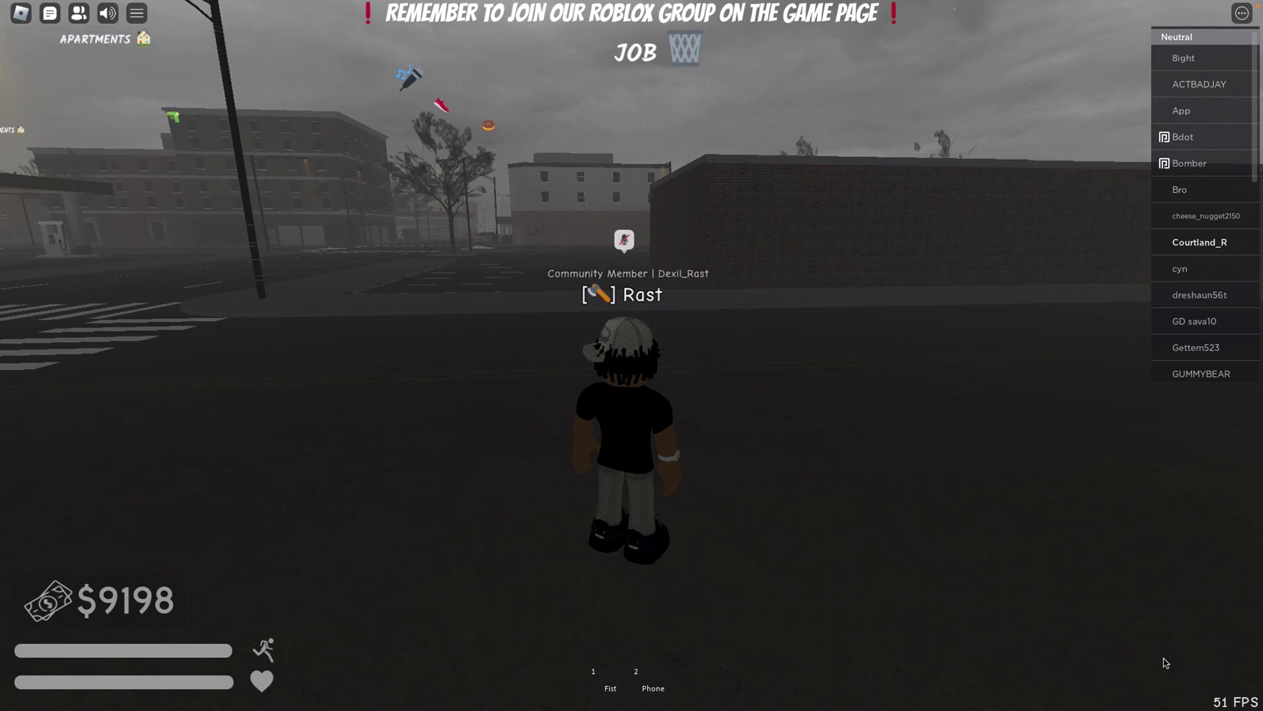
key(w)
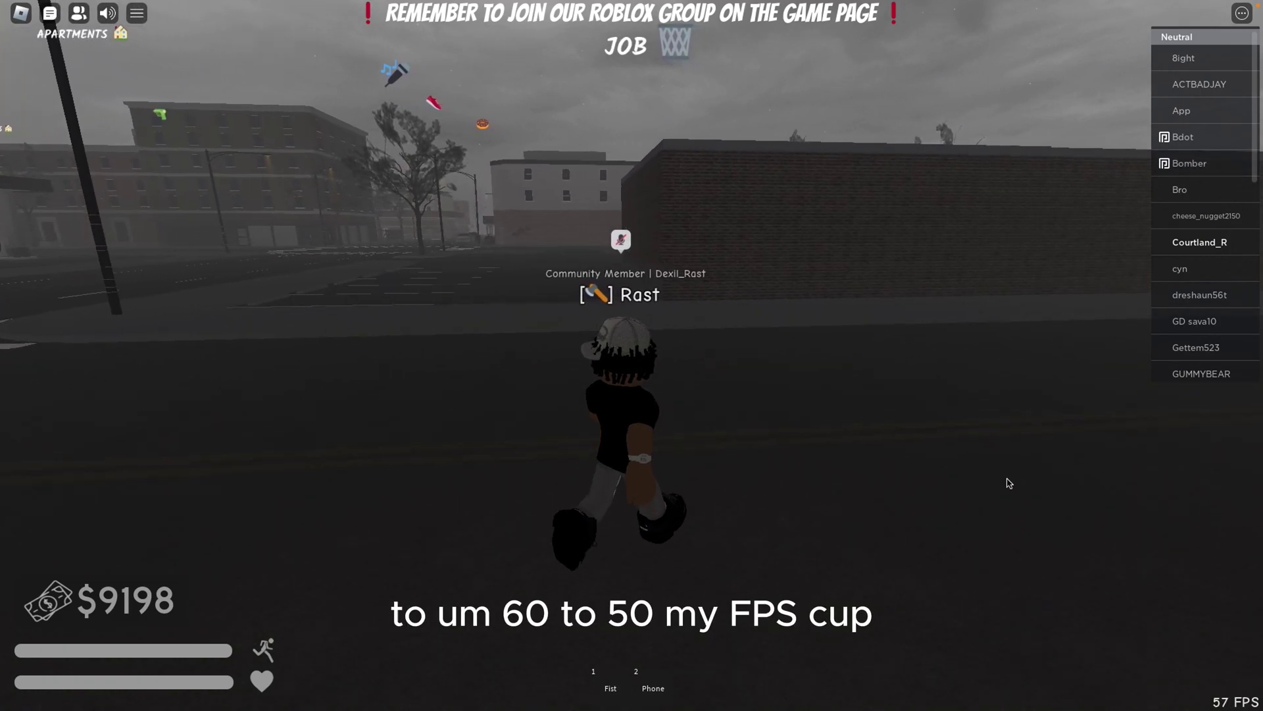
key(w)
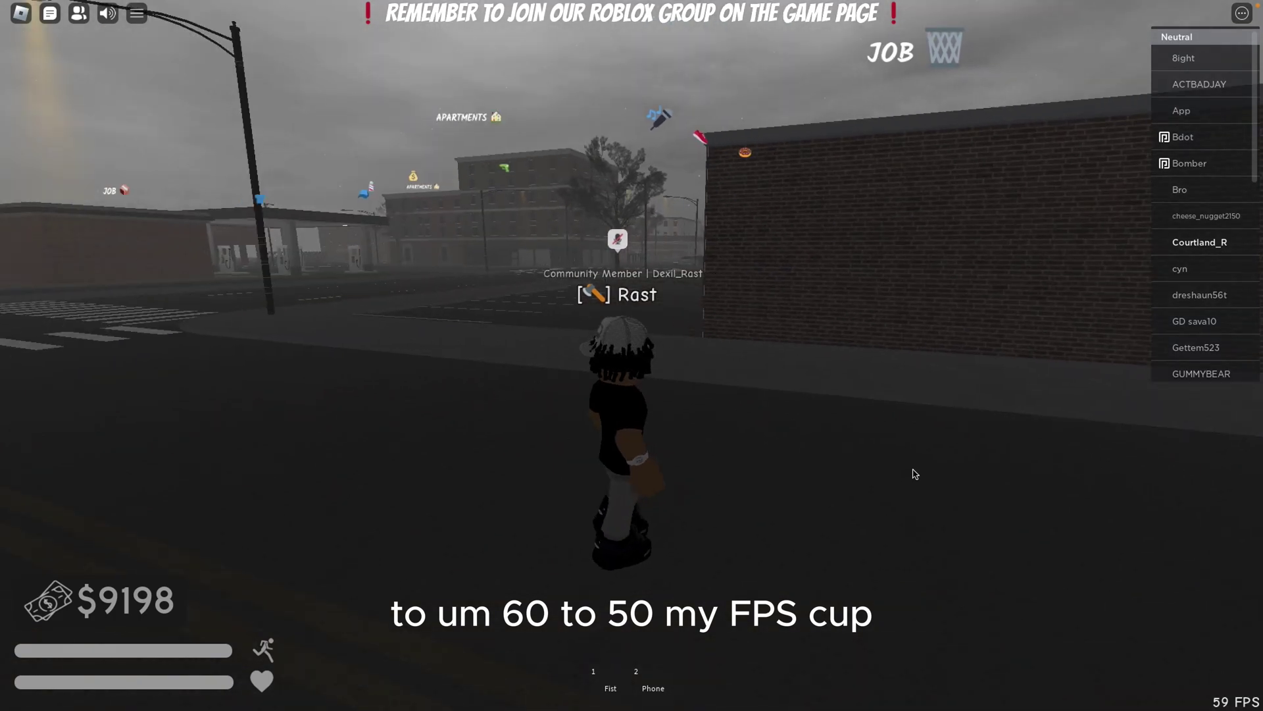
key(w)
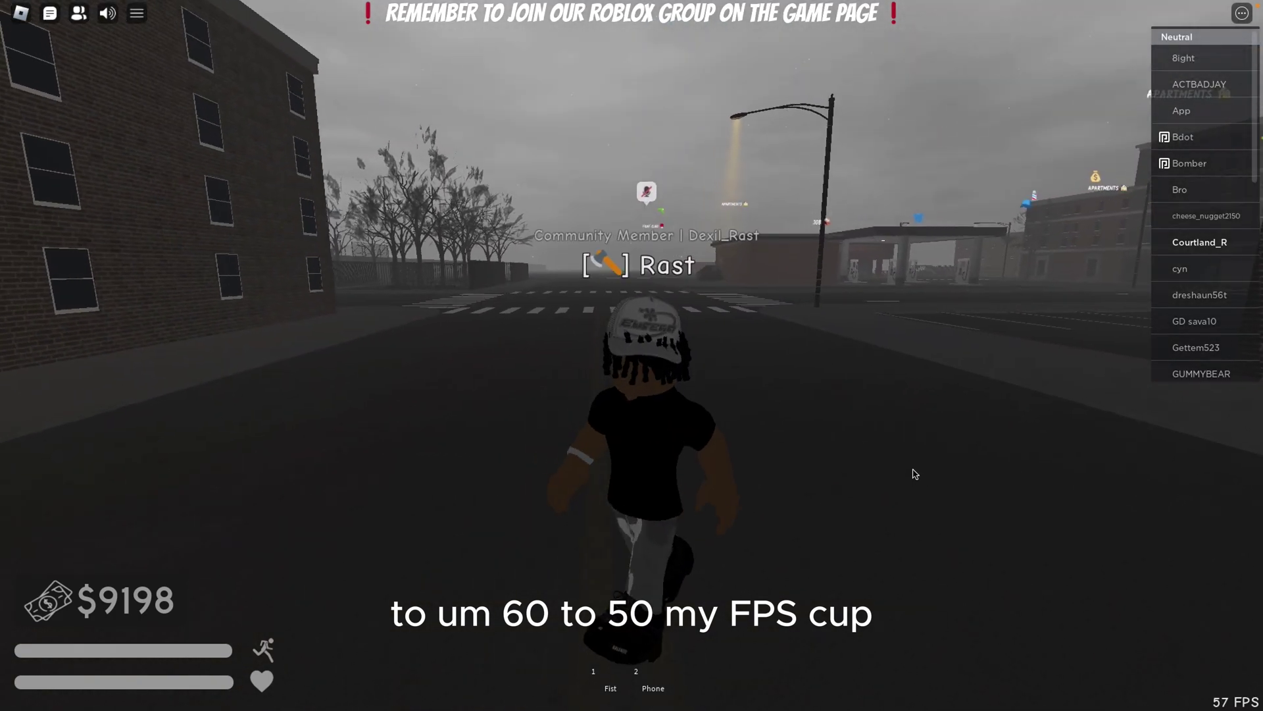
key(w)
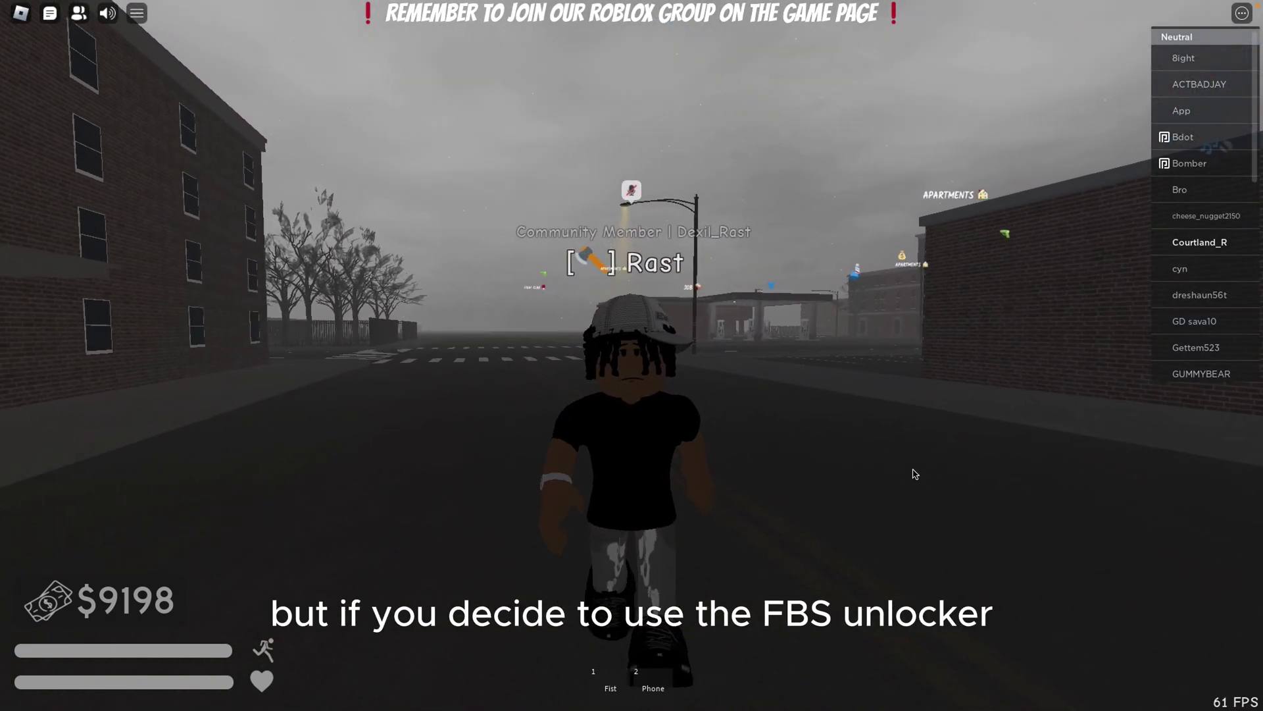
key(w)
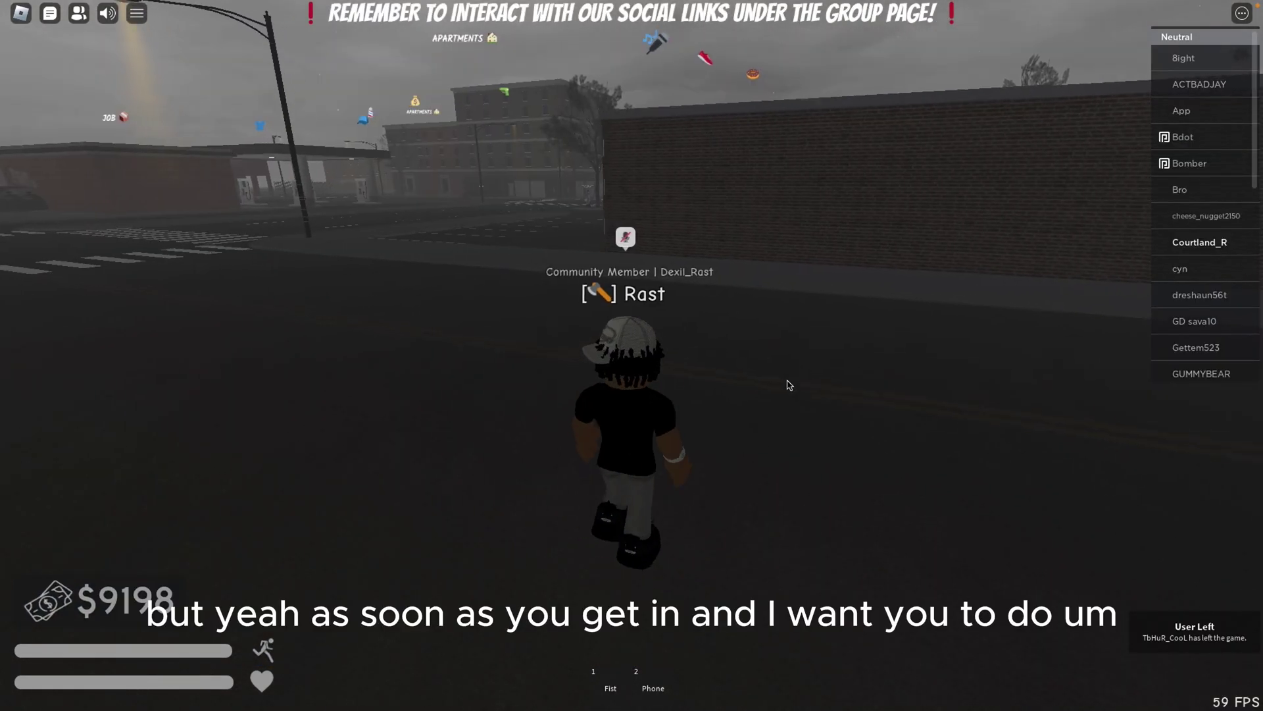
In the phone settings, disable bullet effects, blood, shadows and join notifications
key(2)
click(967, 524)
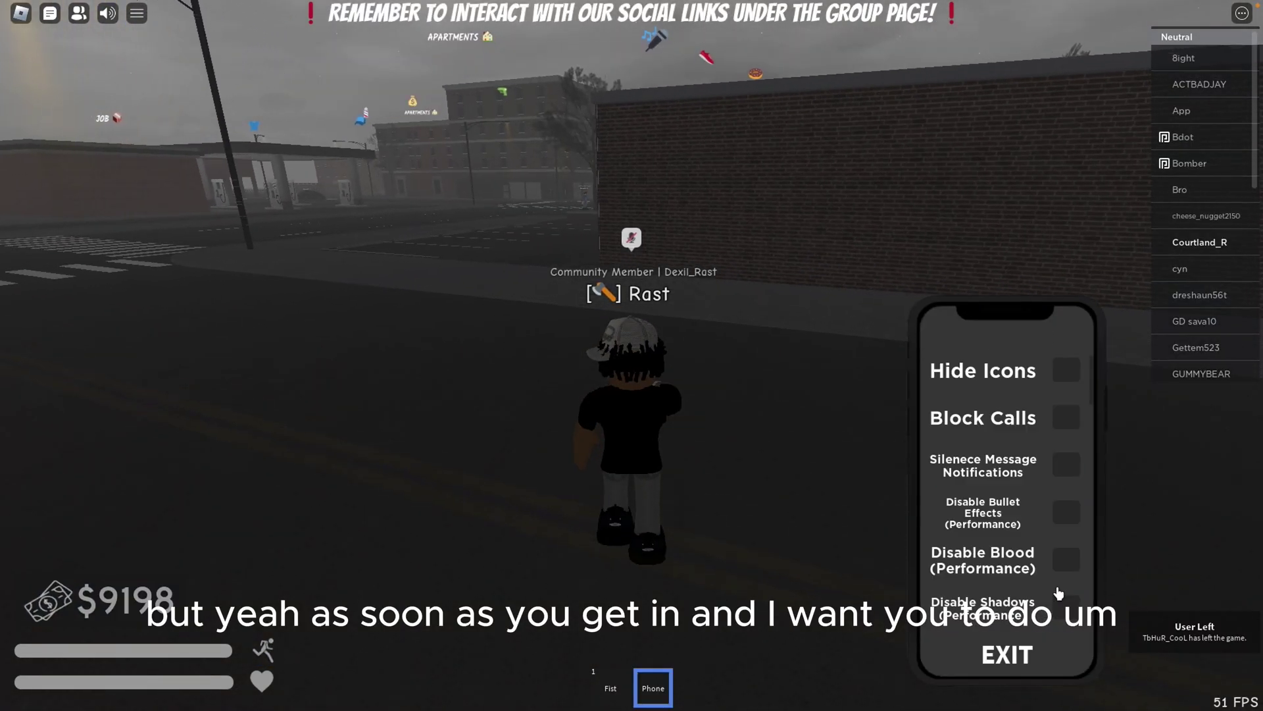
key(w)
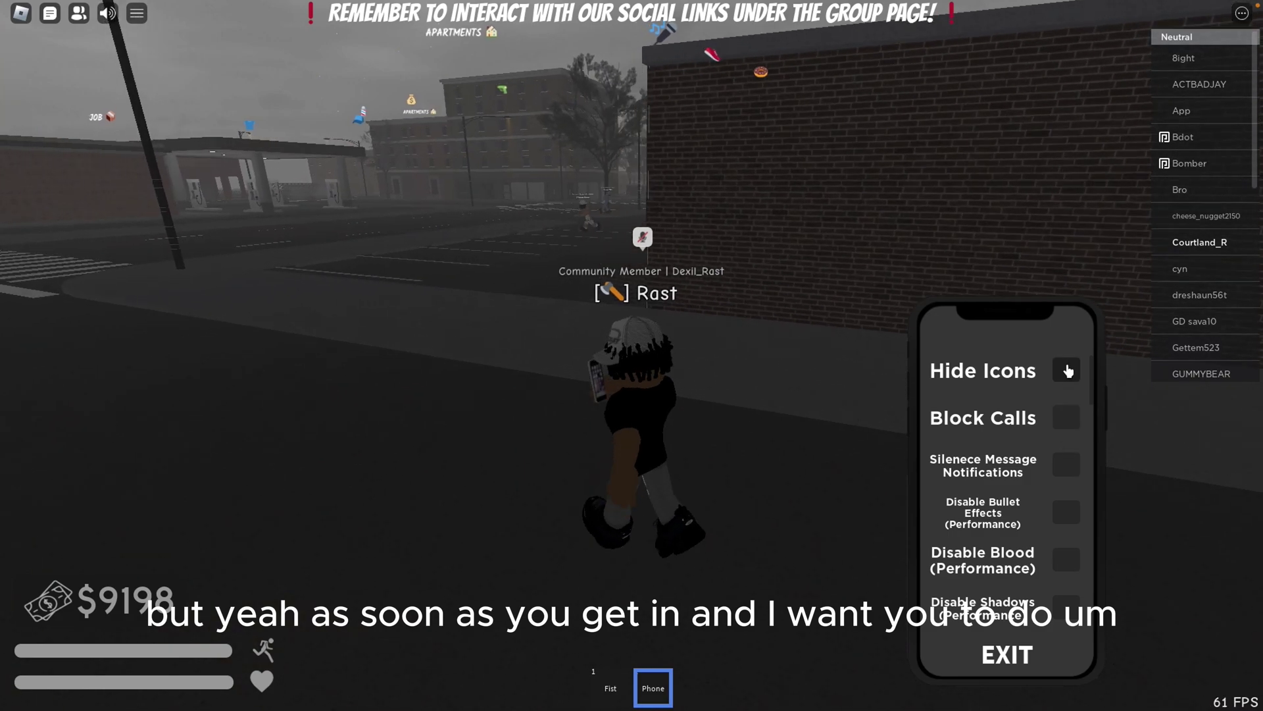
scroll(1064, 475, down, 2)
click(1065, 447)
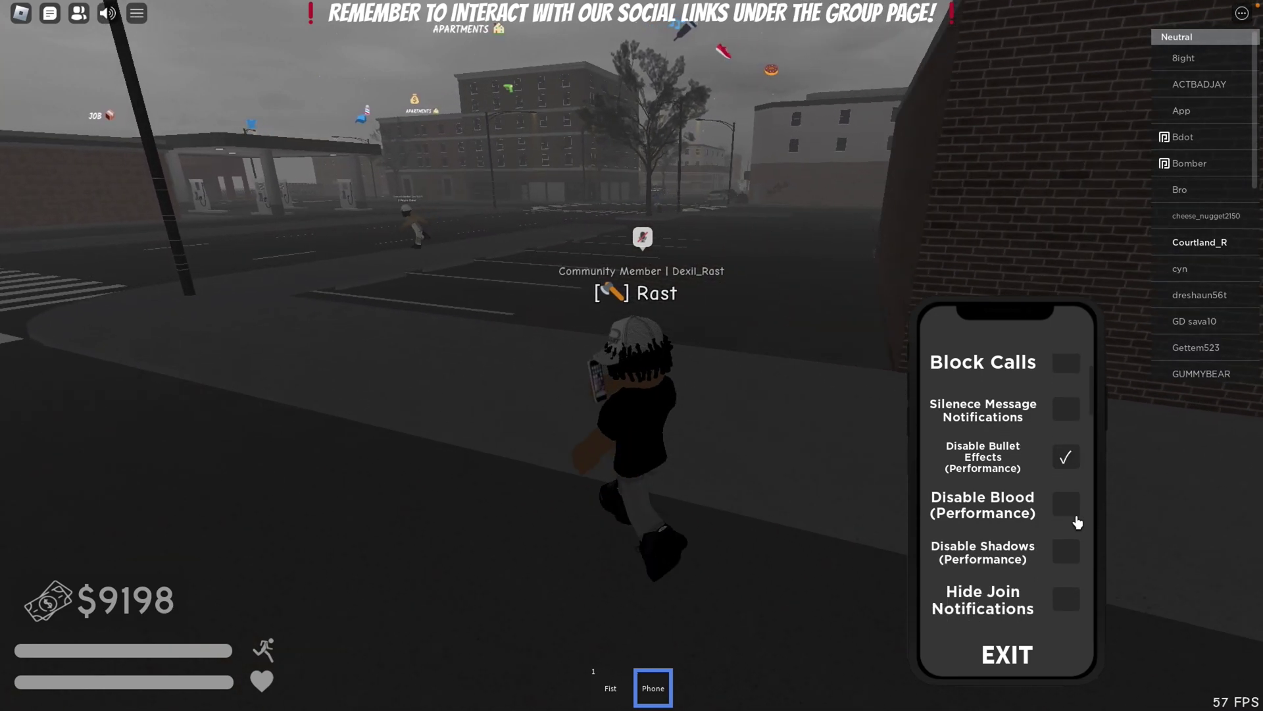
click(1065, 495)
click(1066, 541)
click(1066, 589)
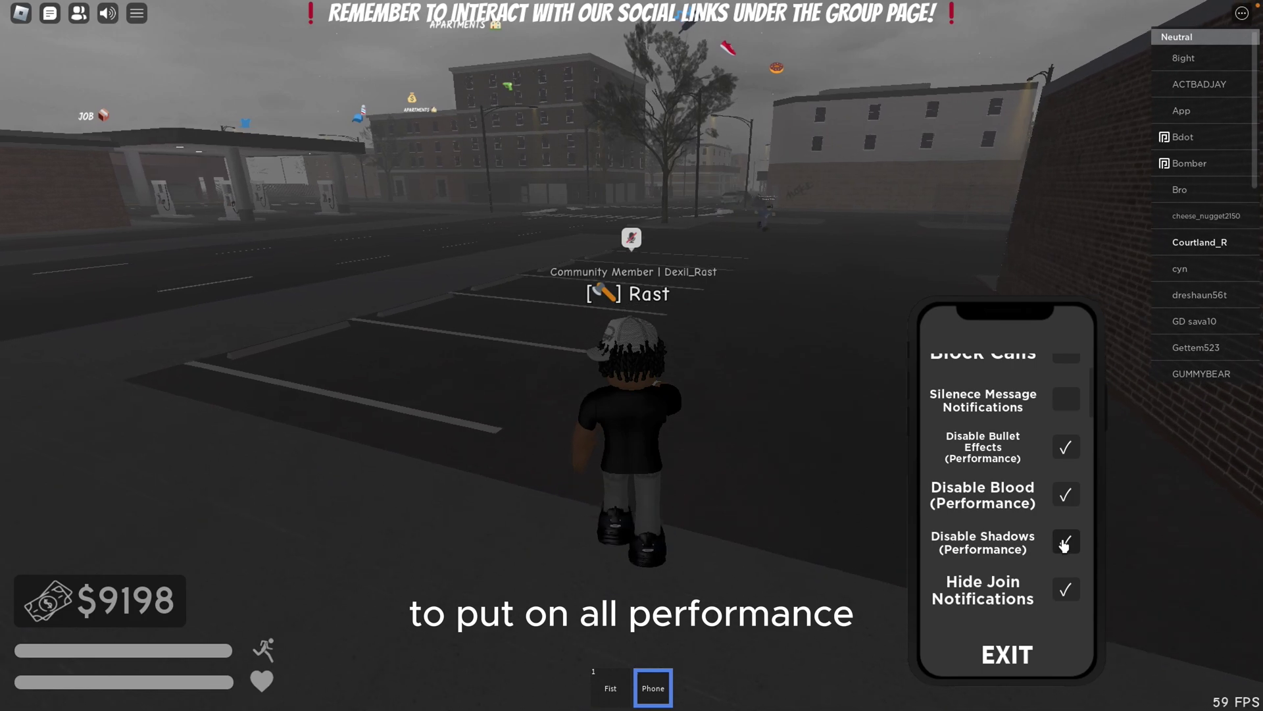
scroll(1061, 511, down, 2)
scroll(1066, 511, up, 4)
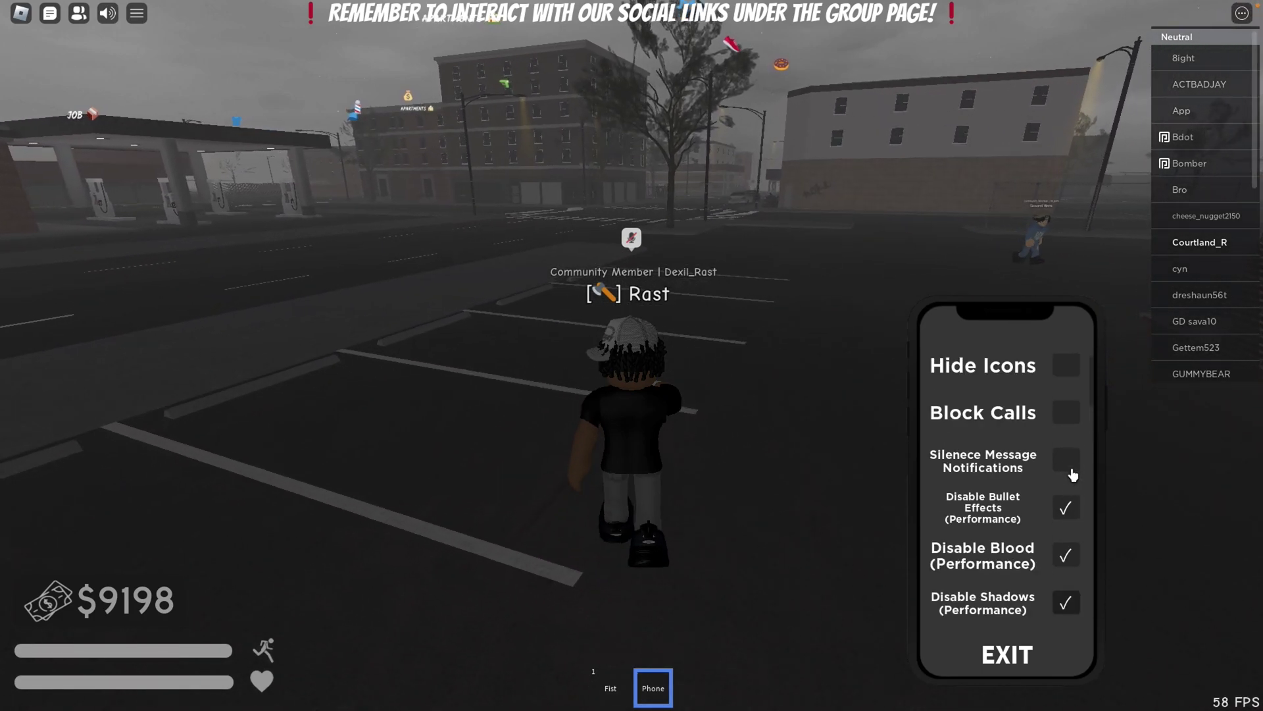
scroll(1068, 509, down, 1)
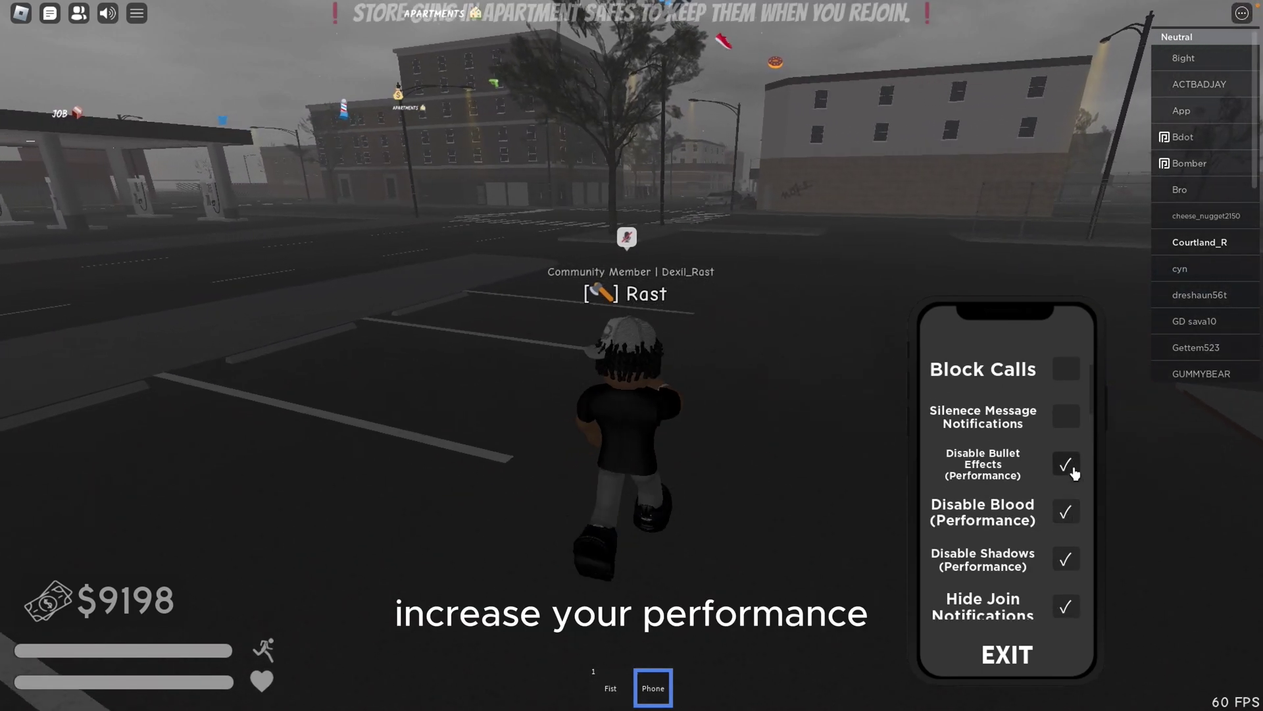
Turn blood effects back on and put the phone away
click(1074, 510)
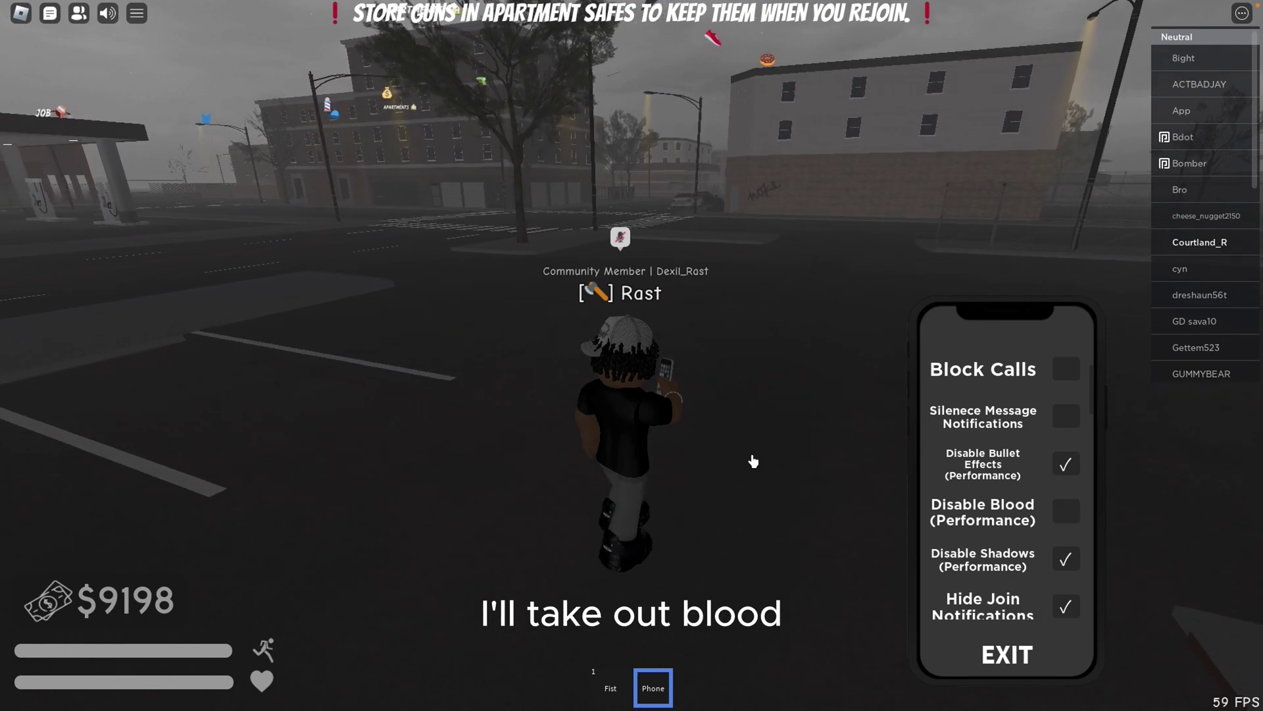
key(w)
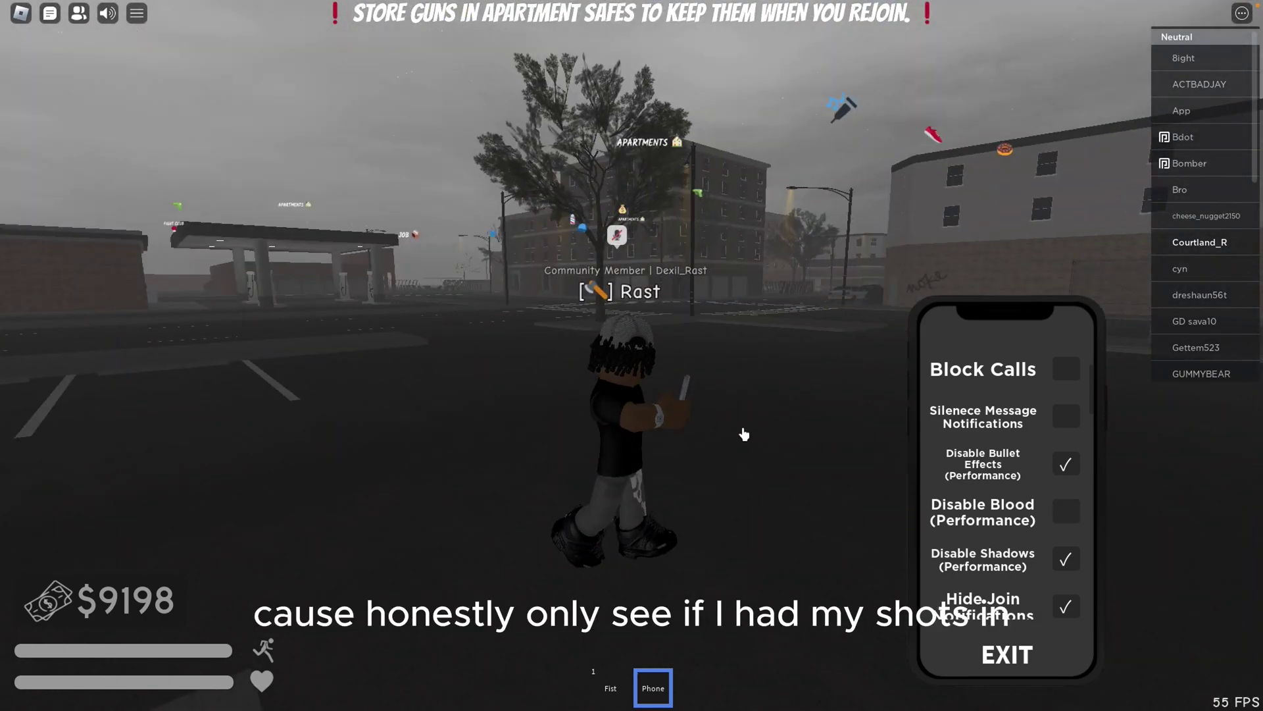
key(w)
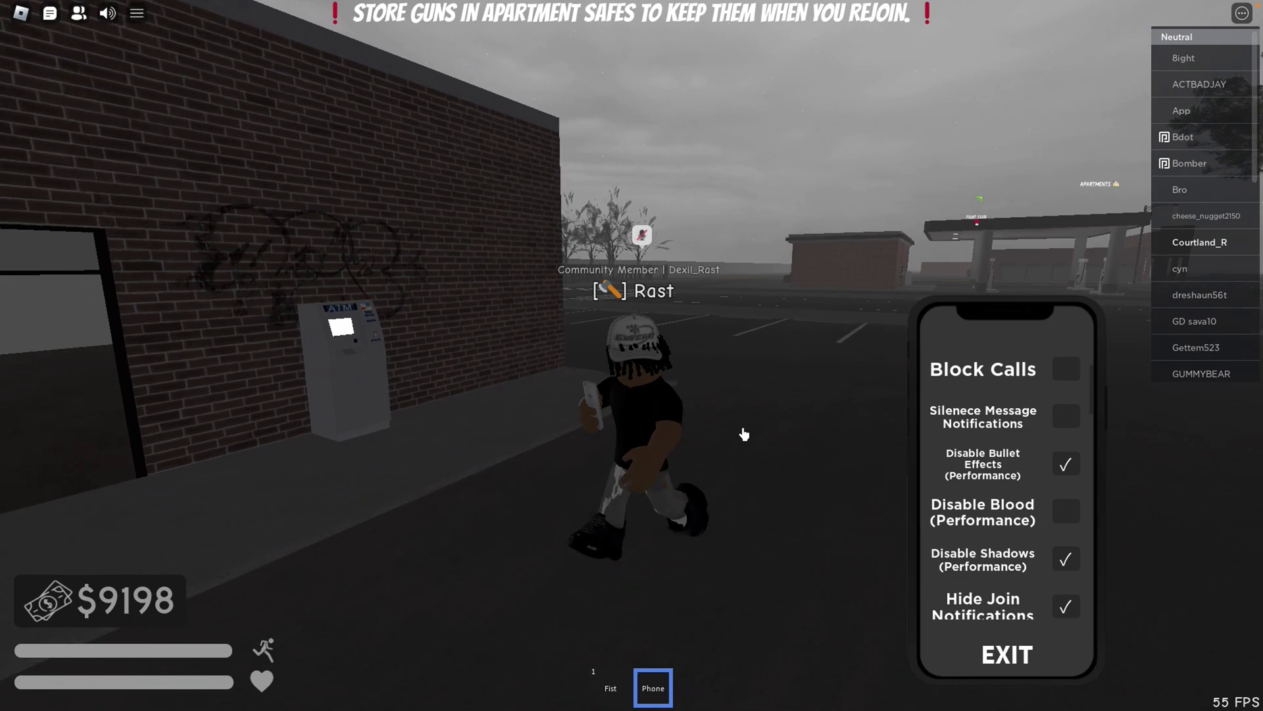
key(2)
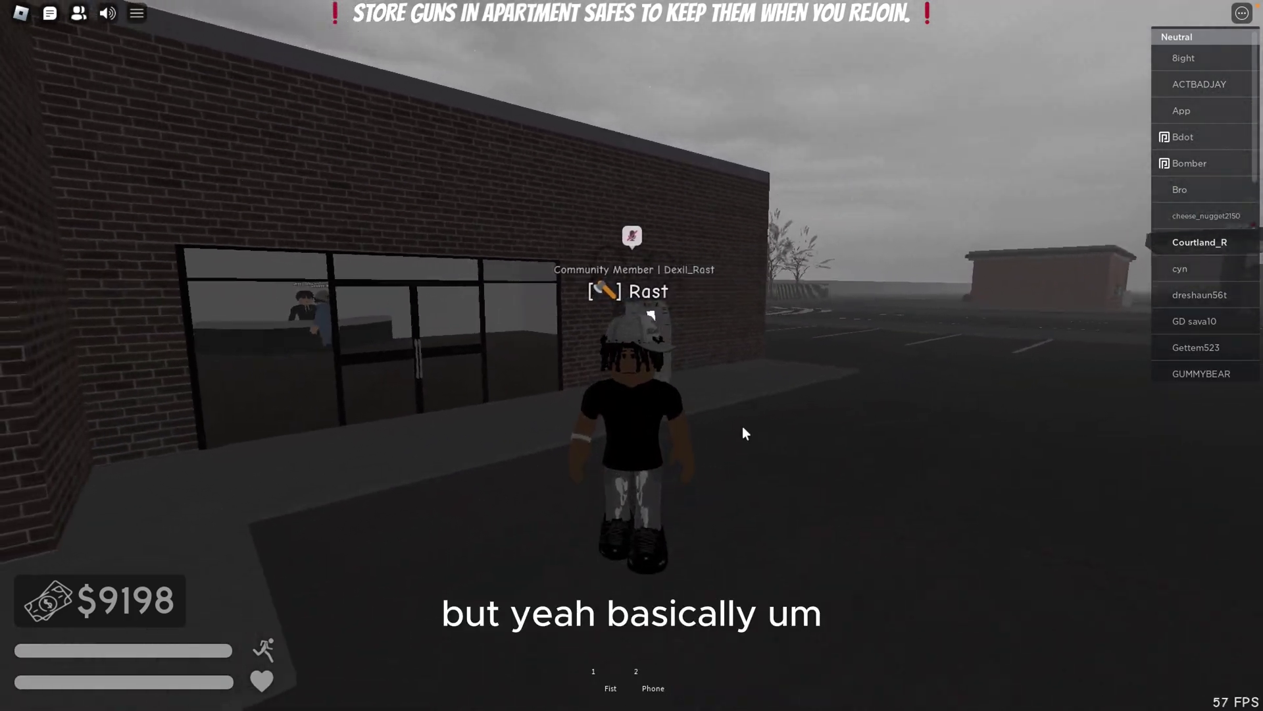
Leave South Bronx: The Trenches and return to the Home page
key(Escape)
key(l)
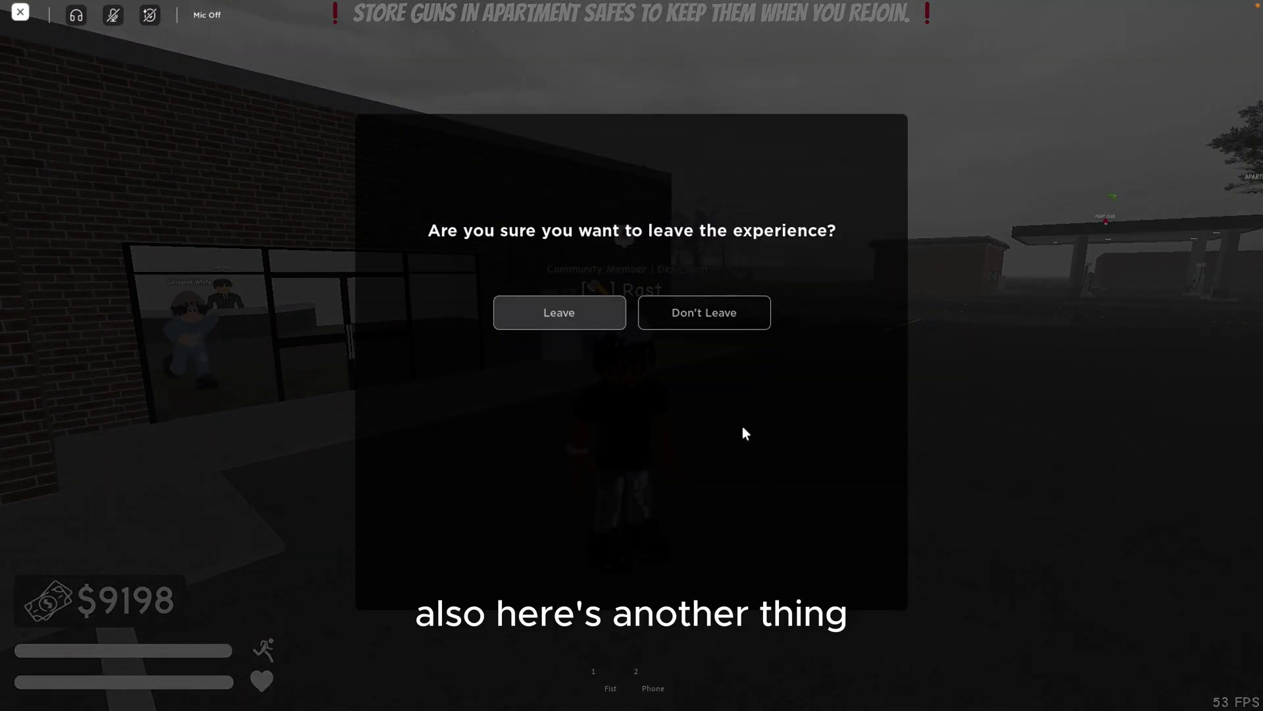
key(Return)
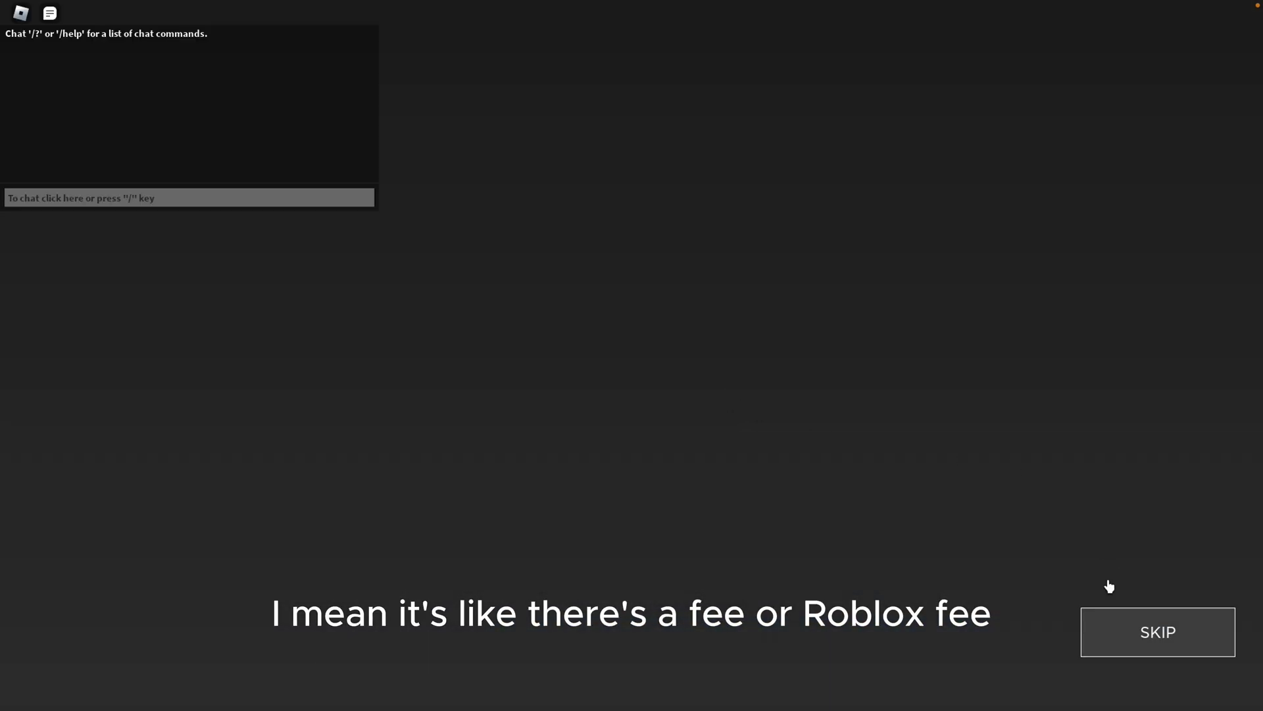
Skip the AIMSTARS intro and choose the Realistic Tracking drill
click(1112, 632)
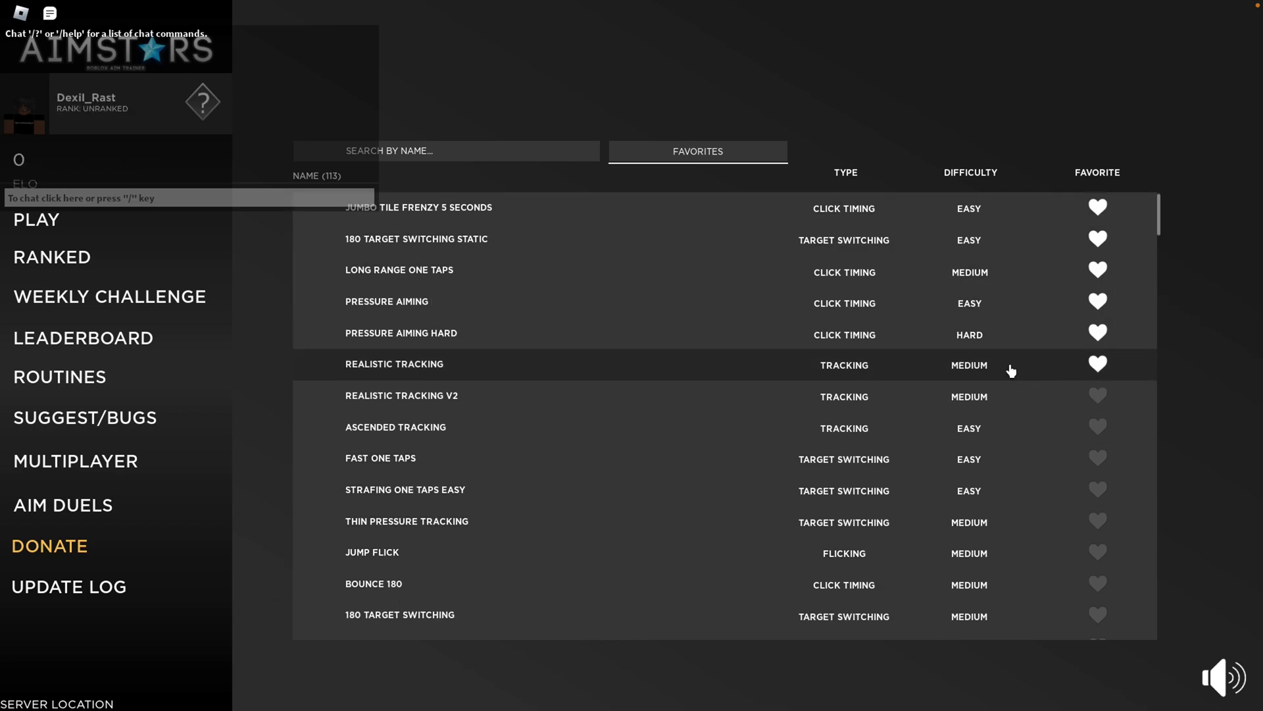
click(582, 368)
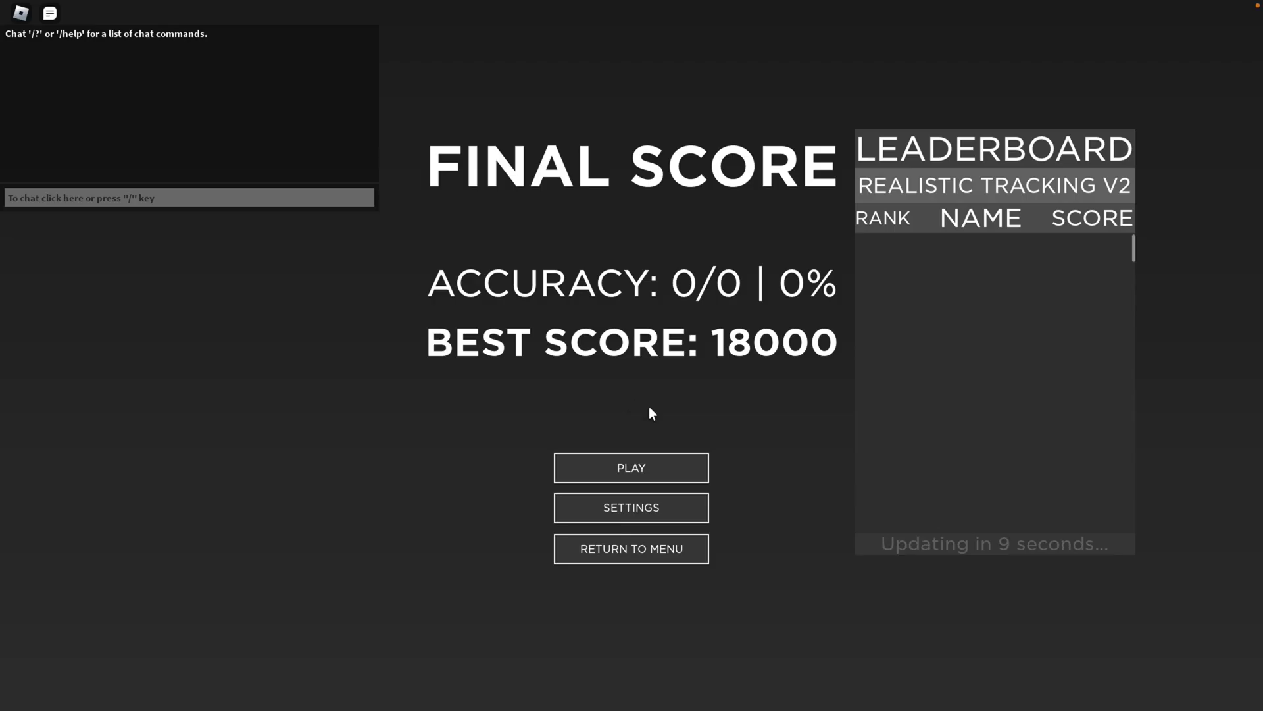
Start the Realistic Tracking V2 round and shoot the pink target to 8000 points, about 45% accuracy
click(631, 466)
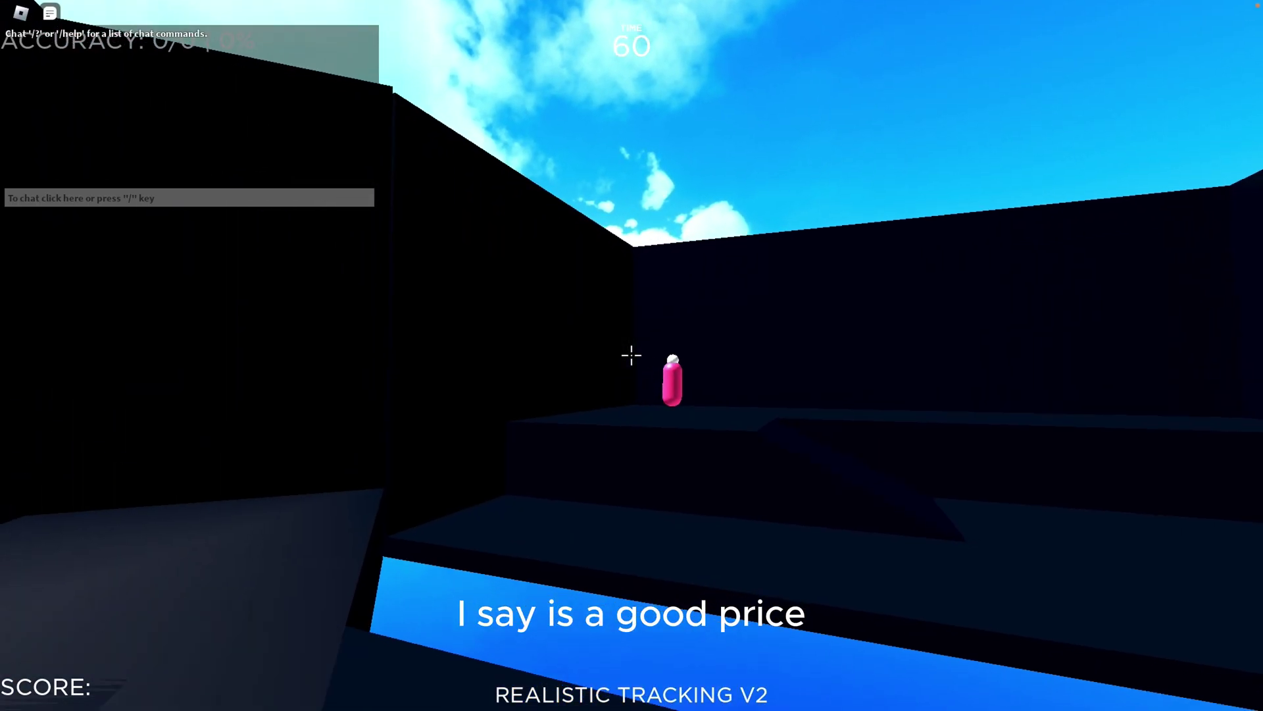
drag(632, 356, 632, 356)
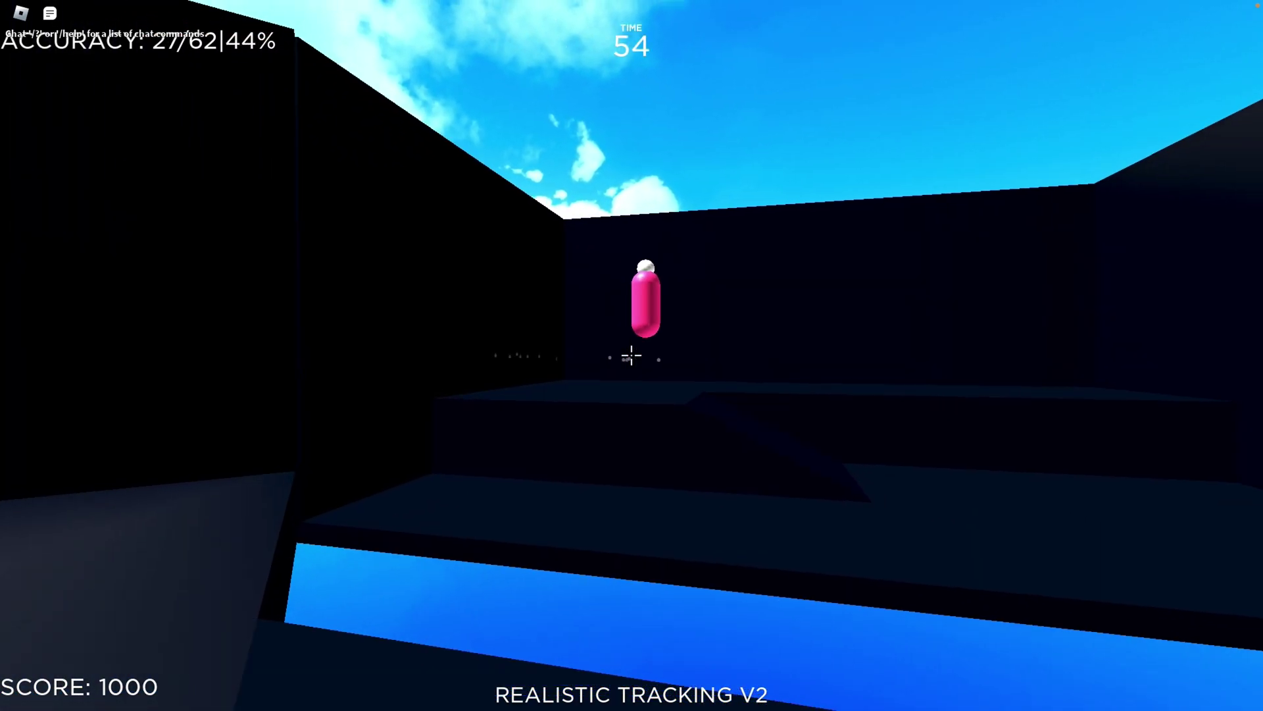
click(631, 355)
click(632, 356)
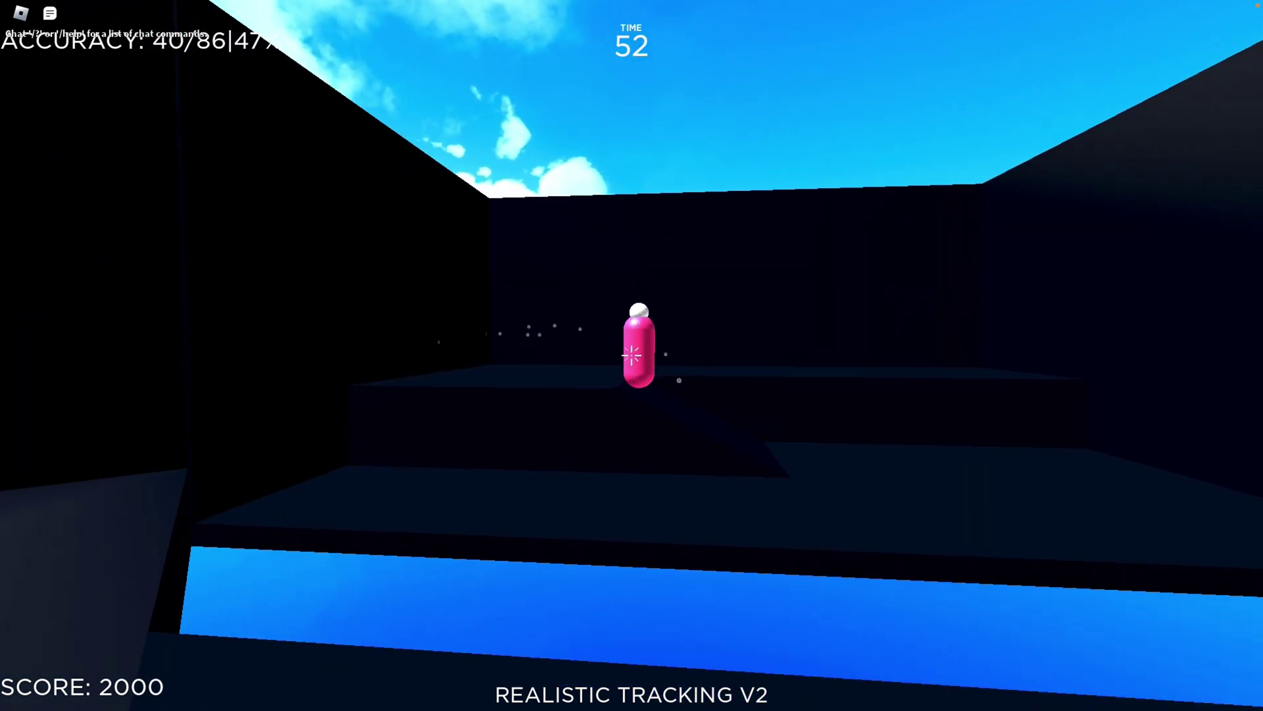
click(632, 355)
click(631, 356)
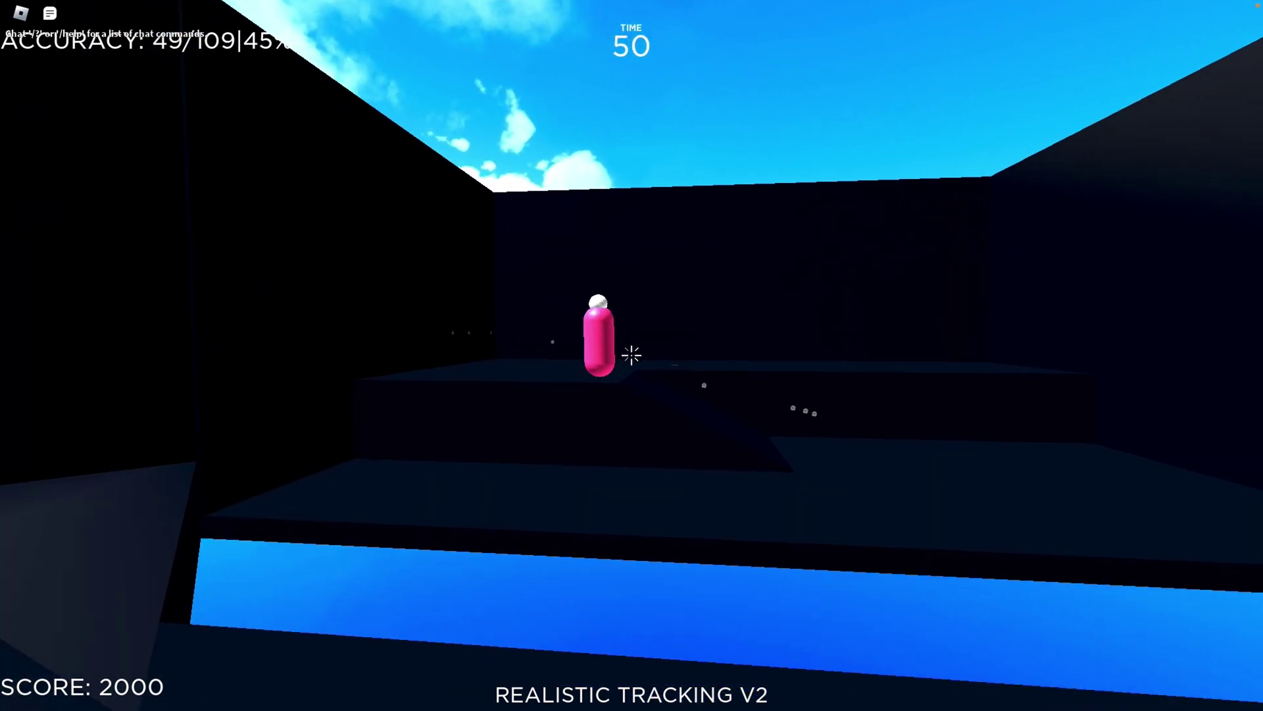
click(632, 356)
click(631, 355)
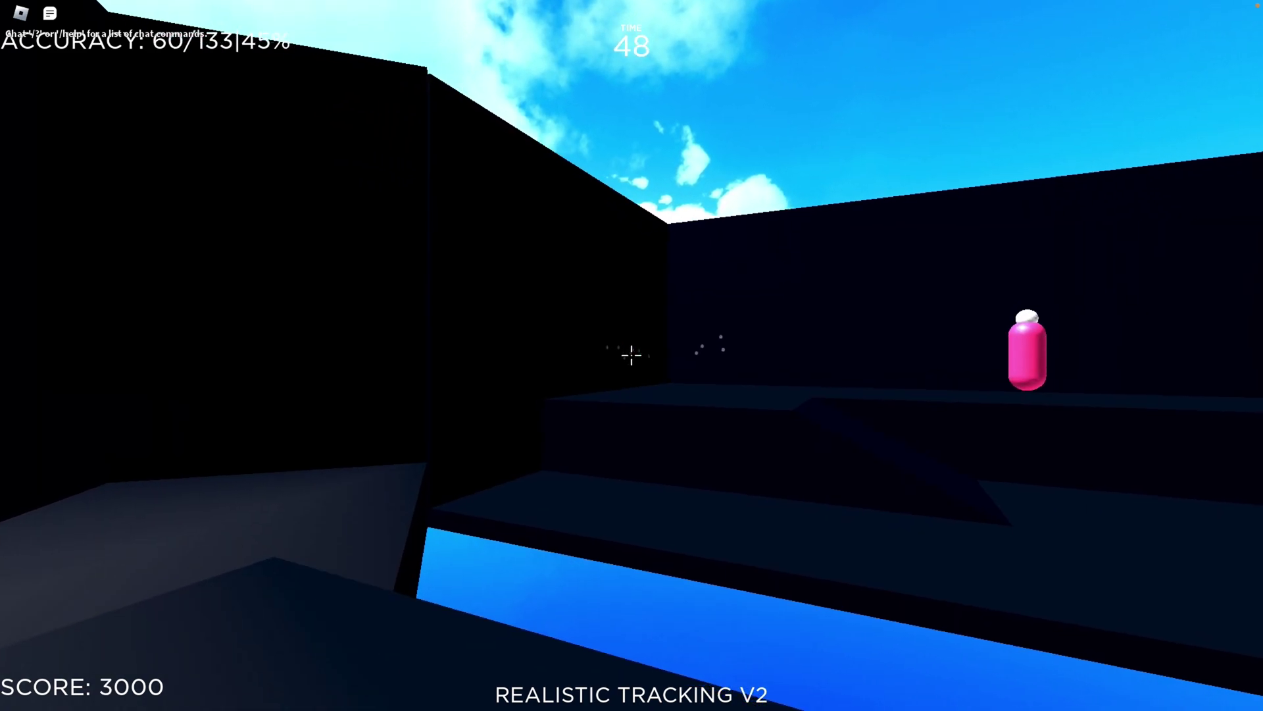
click(632, 355)
click(632, 355)
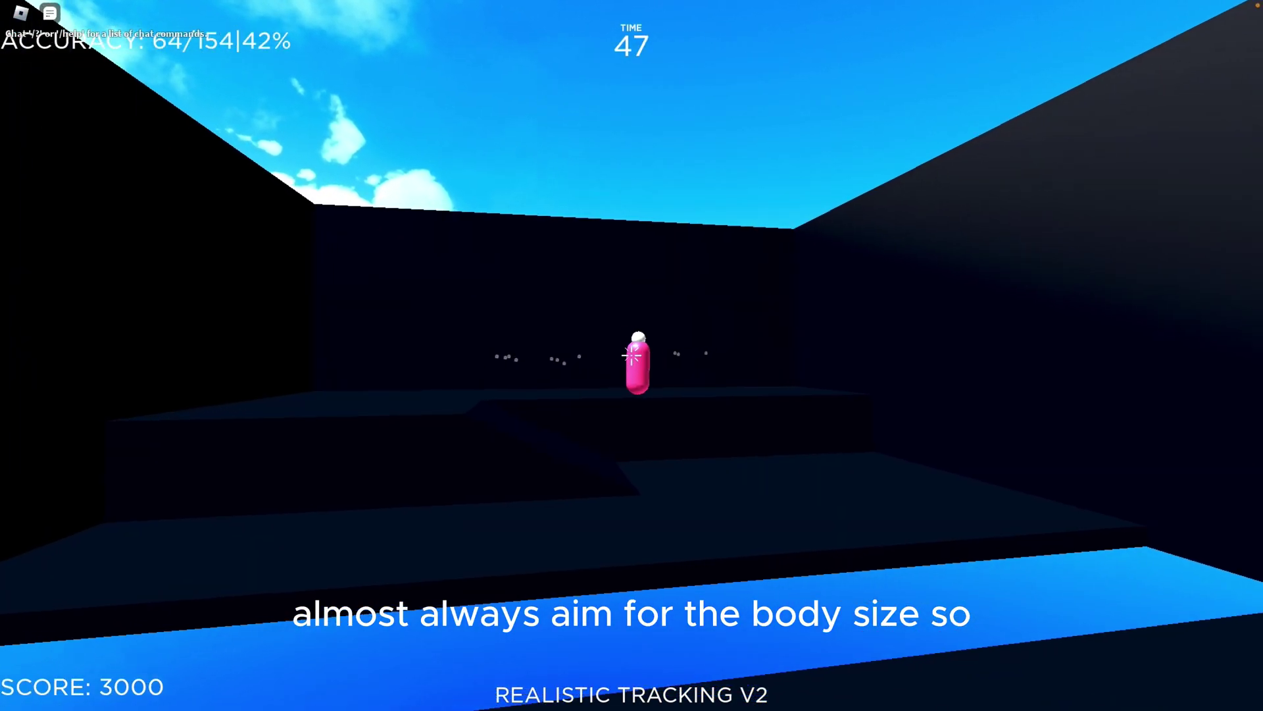
click(632, 356)
click(632, 355)
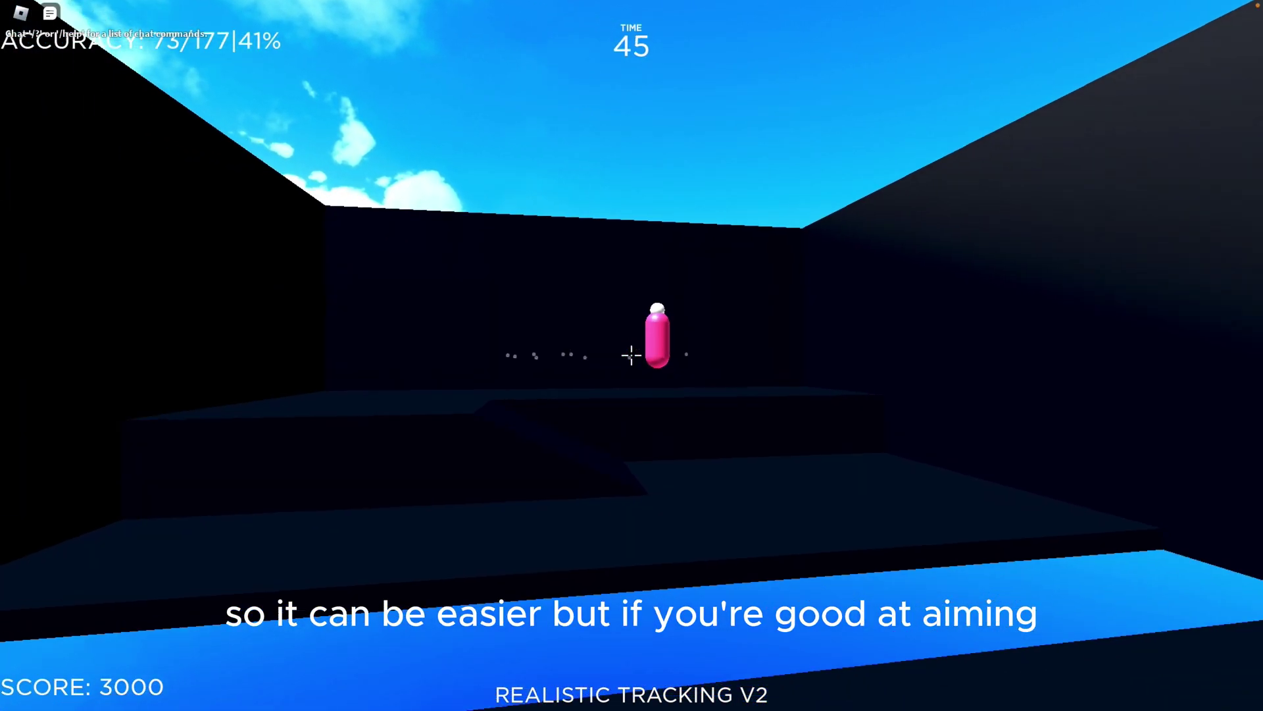
click(632, 355)
click(632, 356)
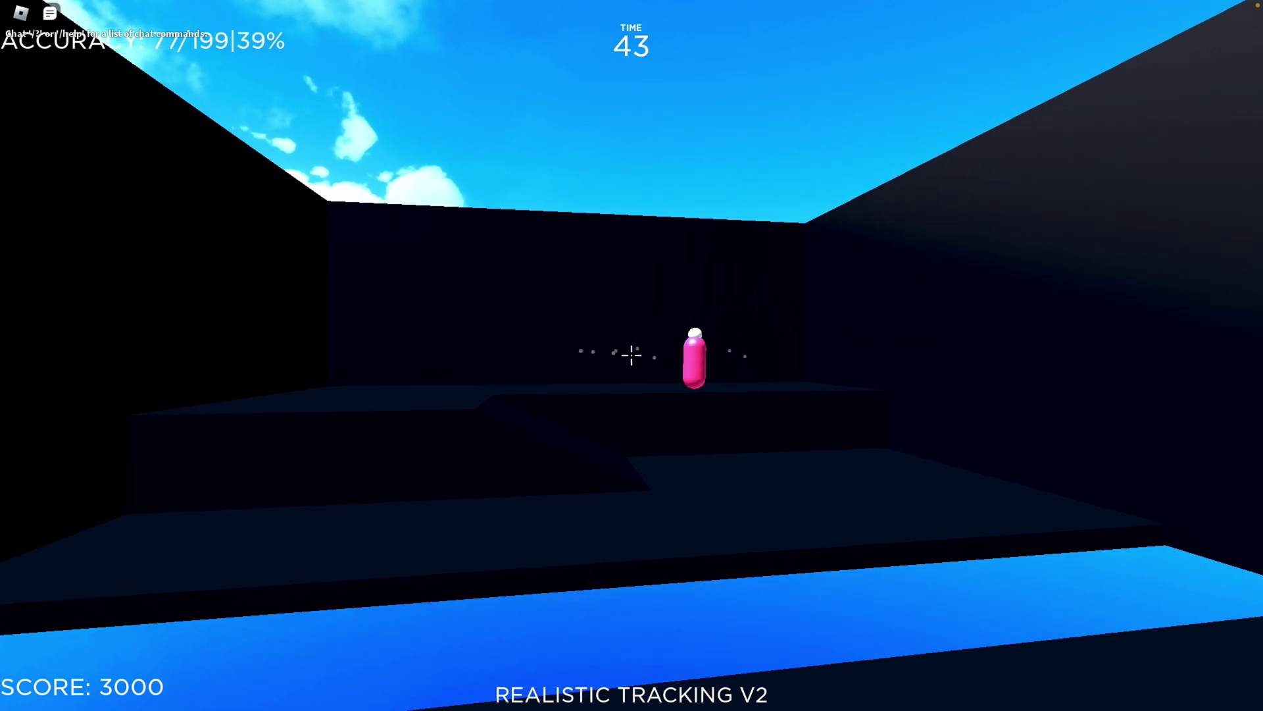
click(632, 356)
click(632, 356)
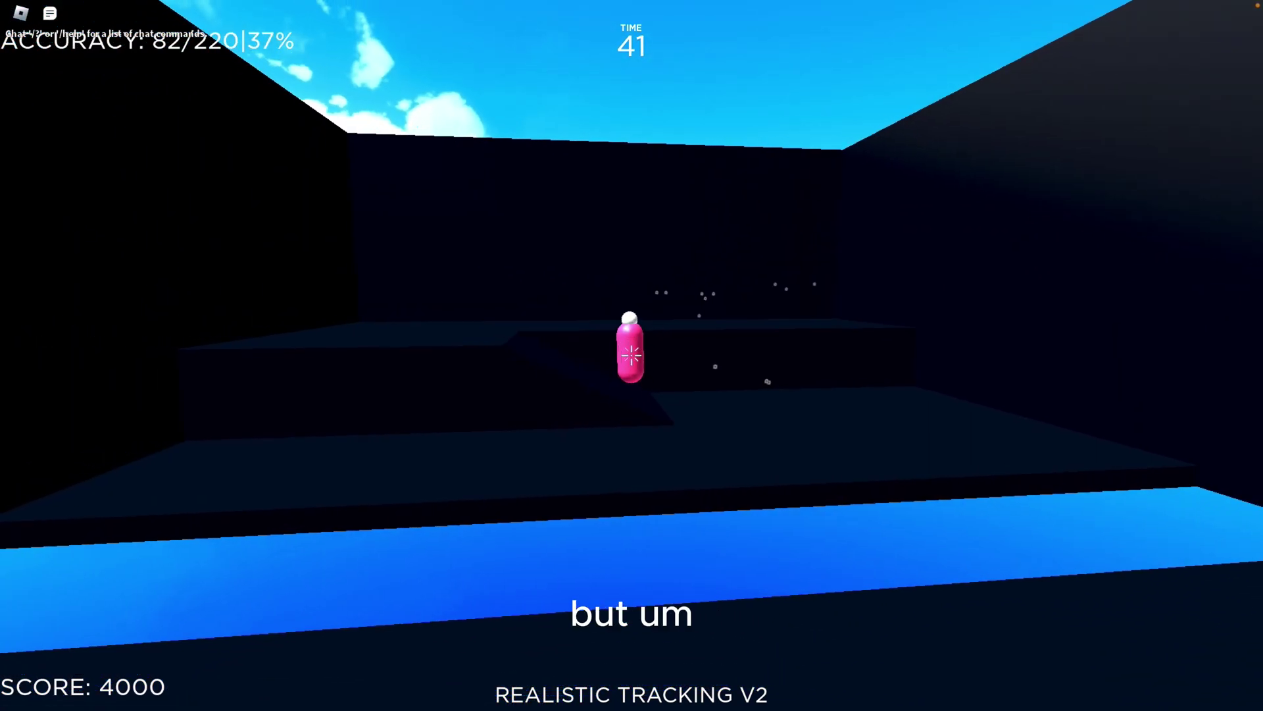
click(632, 355)
click(632, 356)
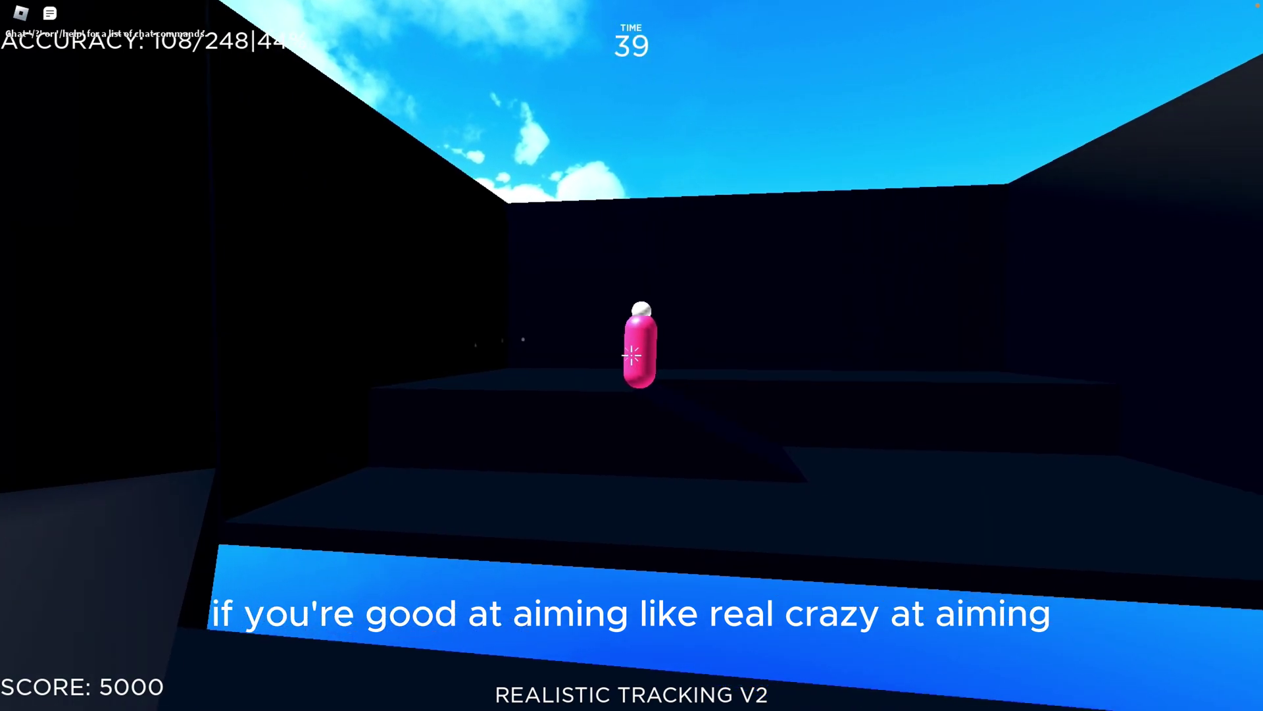
click(632, 355)
click(631, 355)
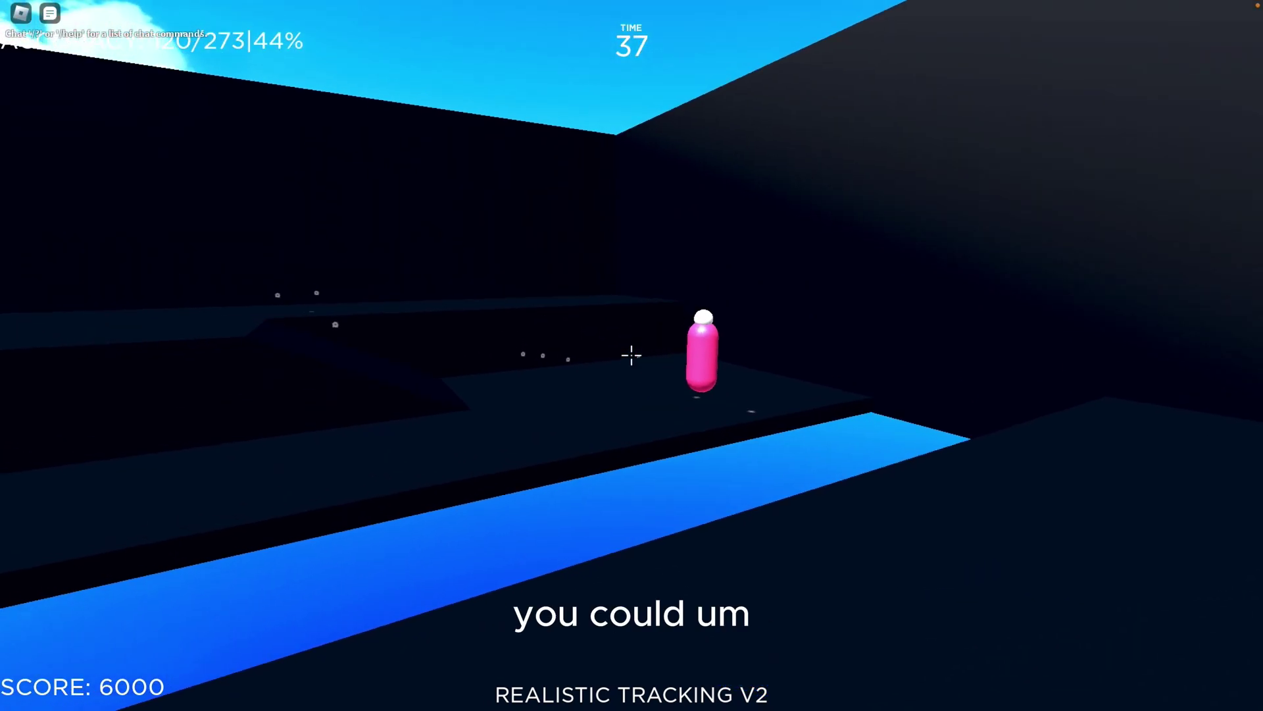
click(631, 356)
click(632, 356)
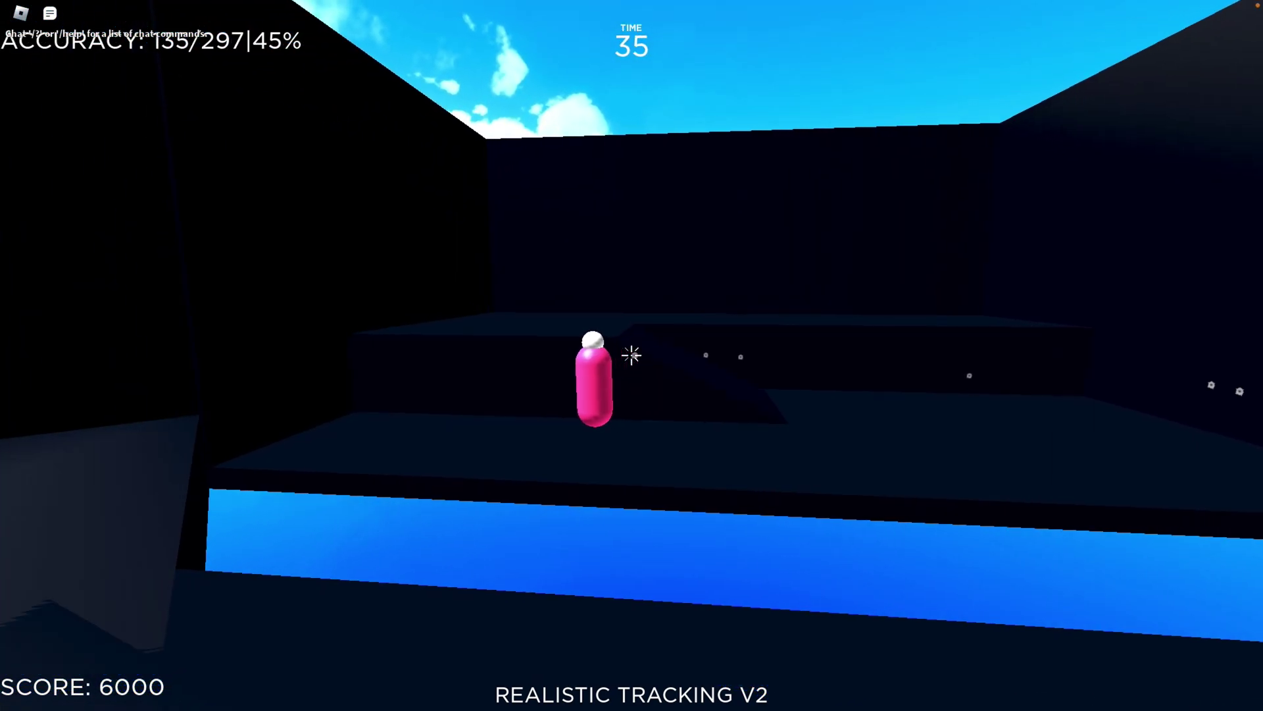
click(632, 355)
click(632, 355)
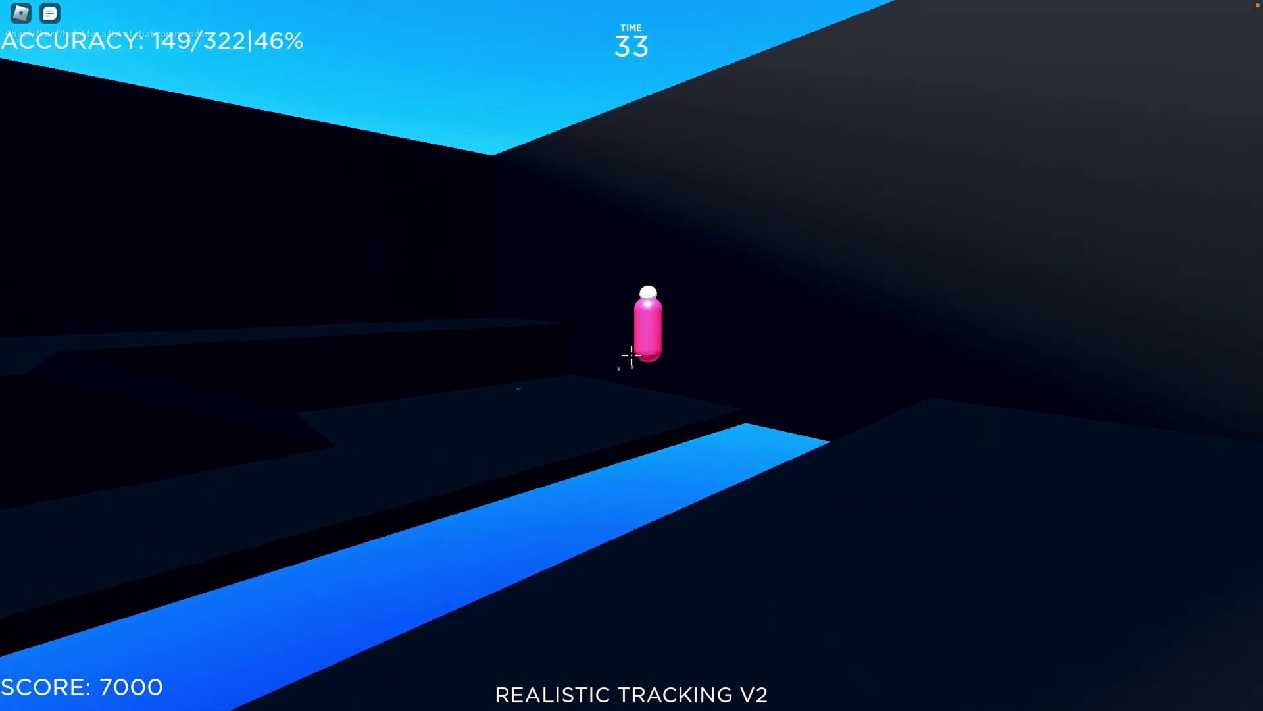
click(632, 355)
click(631, 356)
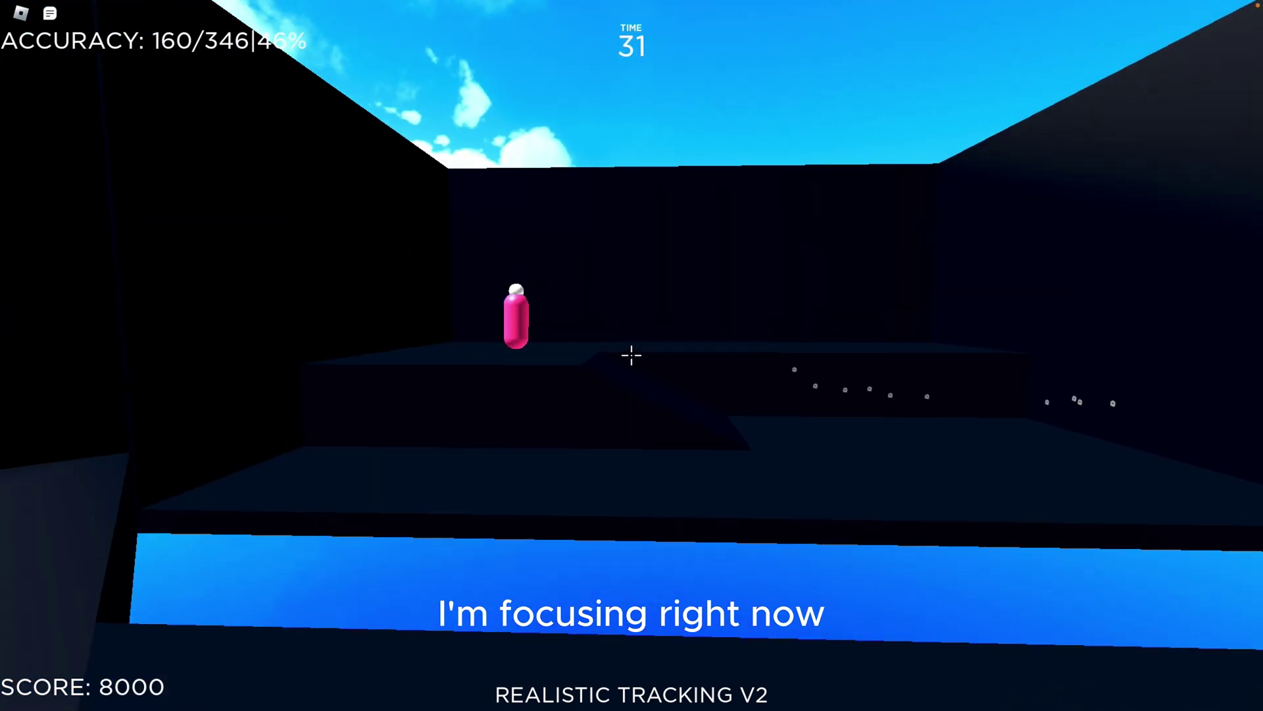
click(631, 355)
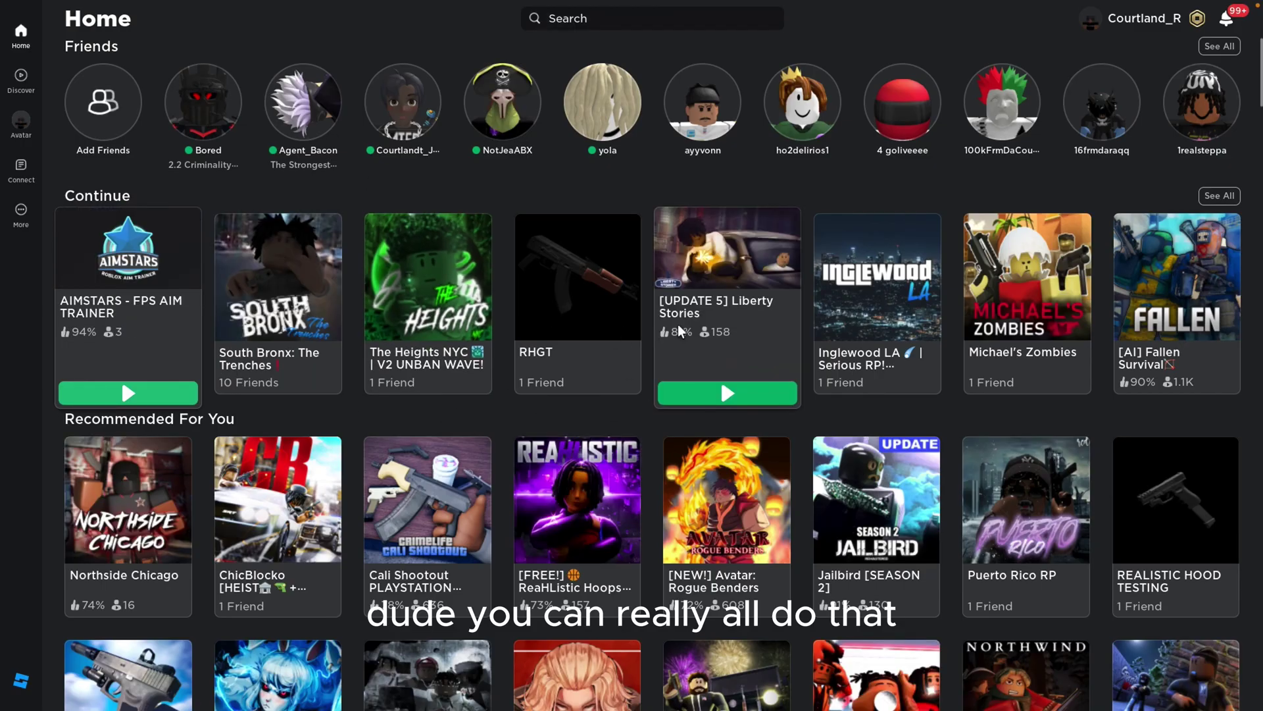
Show all Continue games on Home and launch Aim H4X (Bot Aim Trainer)
click(1219, 196)
mouse_move(428, 404)
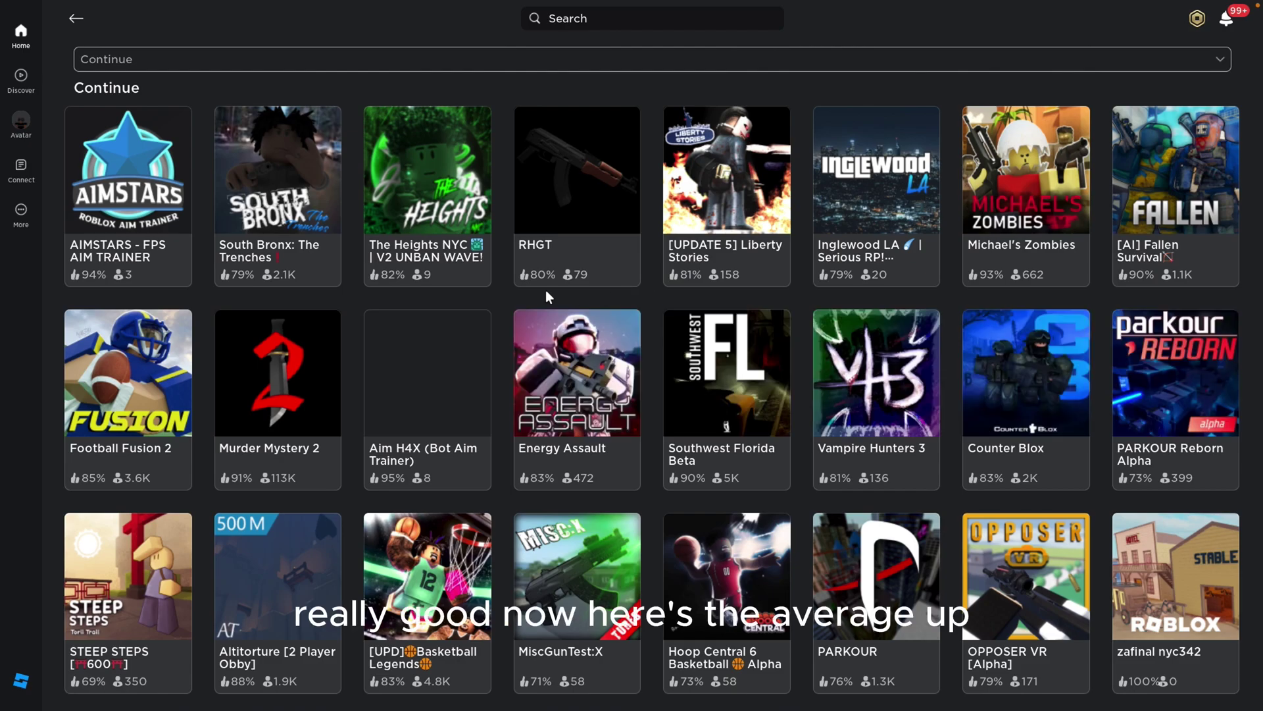
click(468, 484)
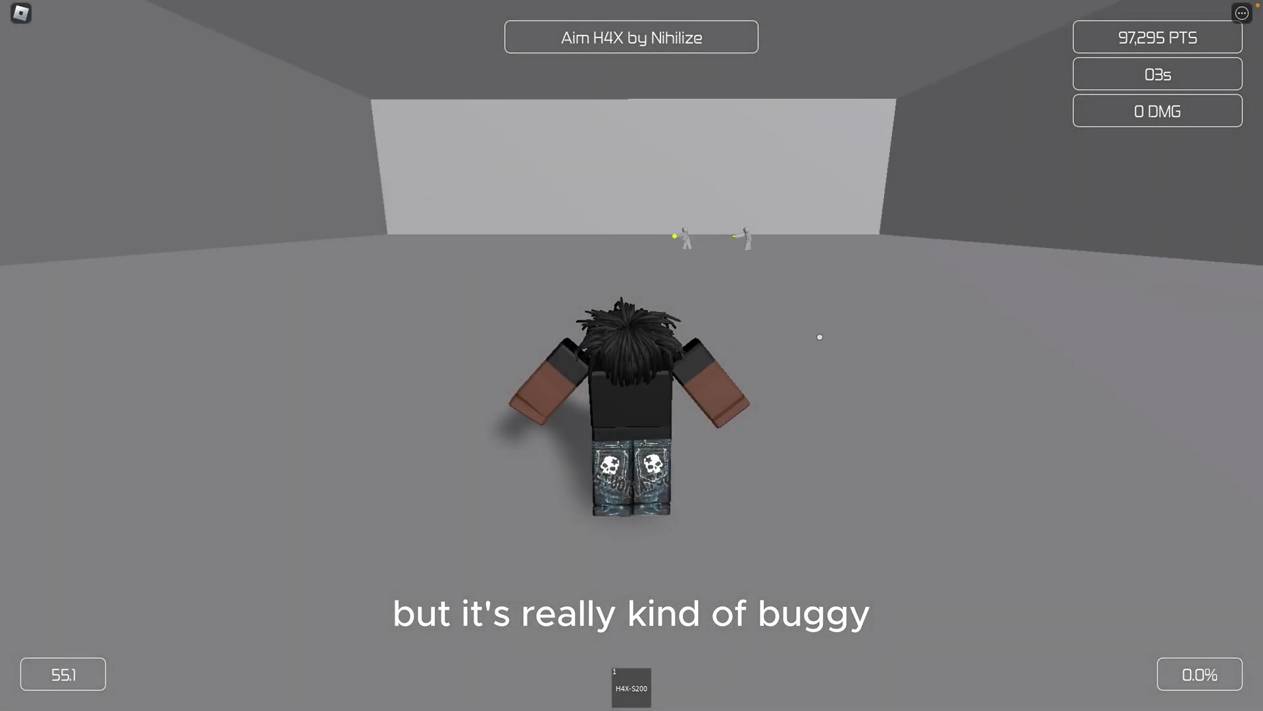
Turn toward and shoot the Aim H4X bots, reaching 1360 damage at 21.8% accuracy
click(632, 356)
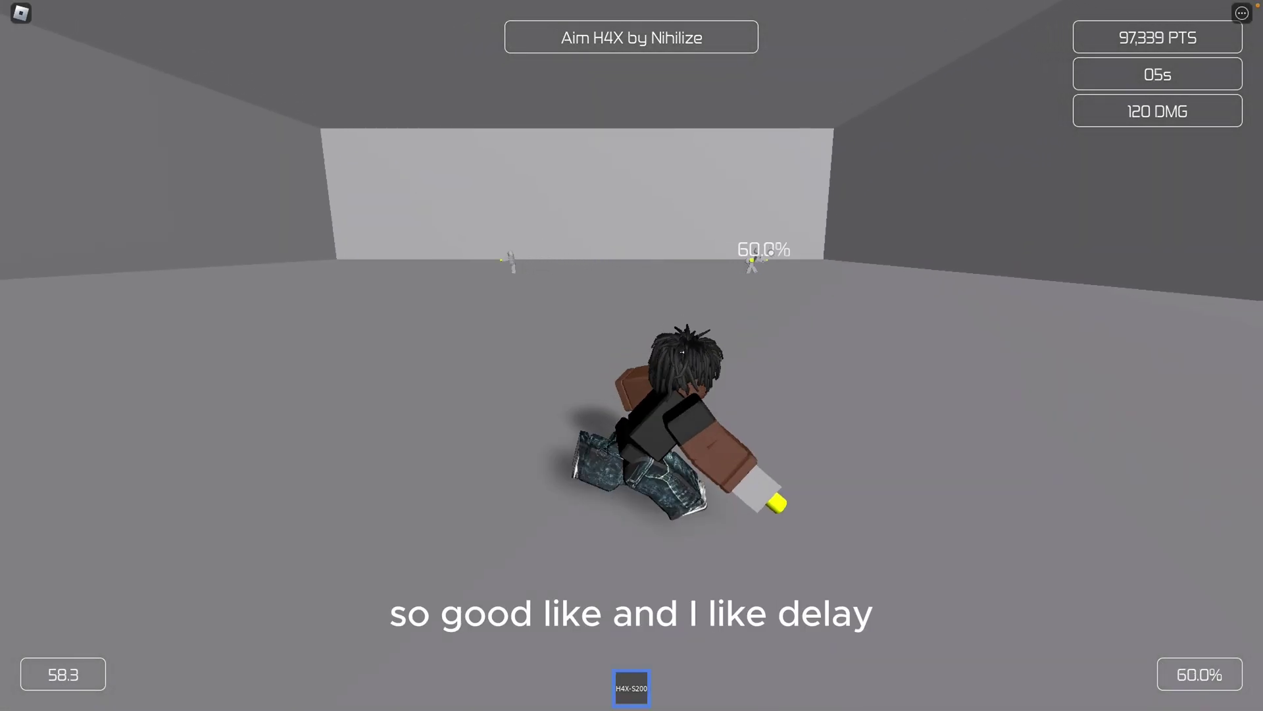
click(632, 356)
click(632, 356)
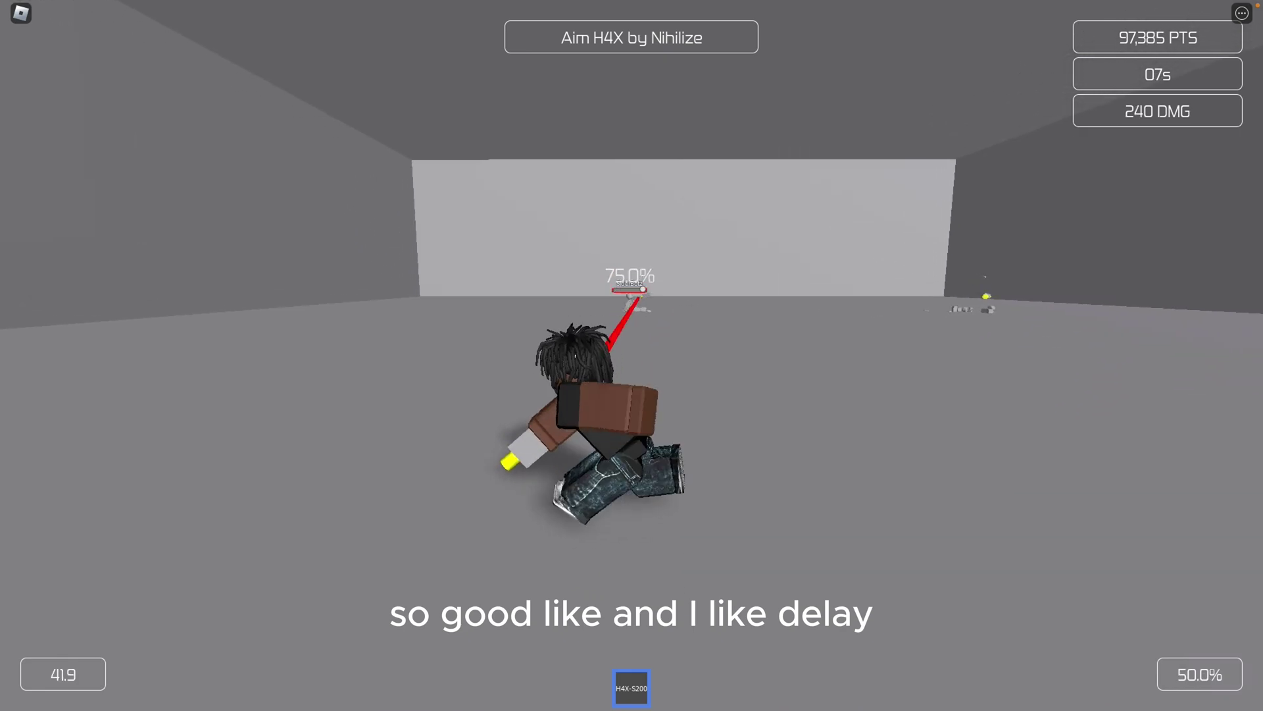
click(632, 356)
click(631, 356)
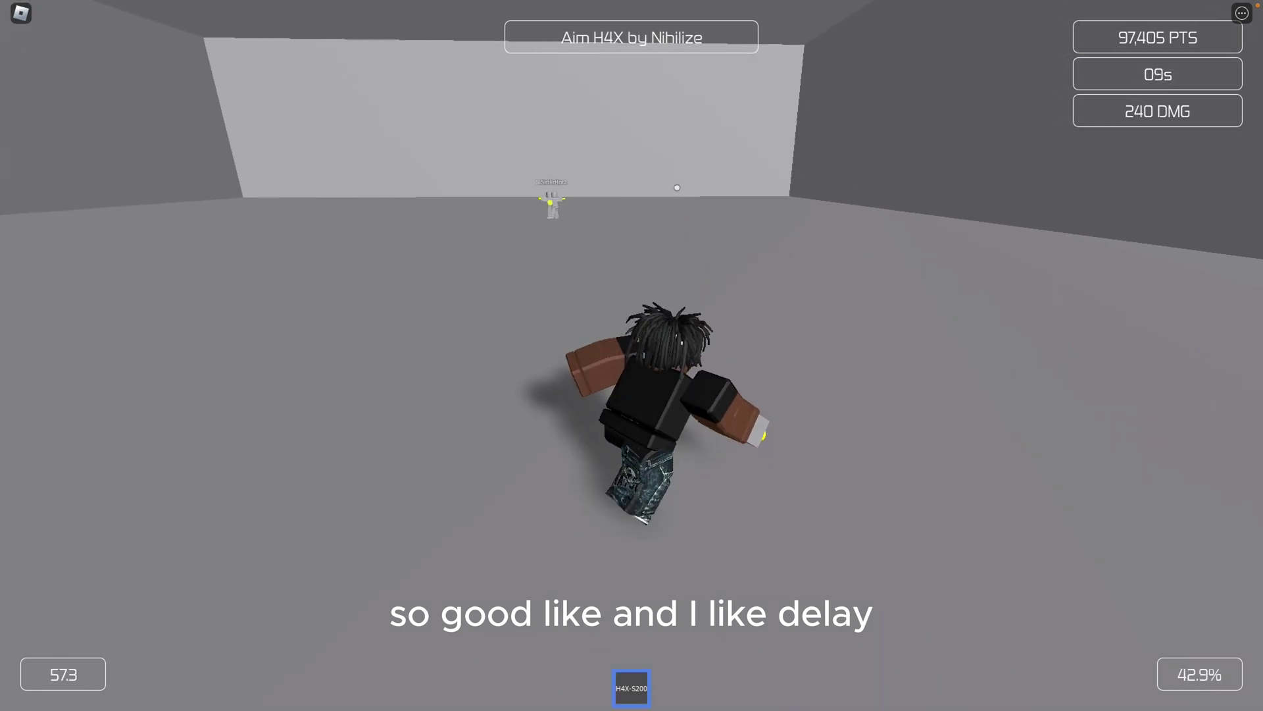
click(631, 356)
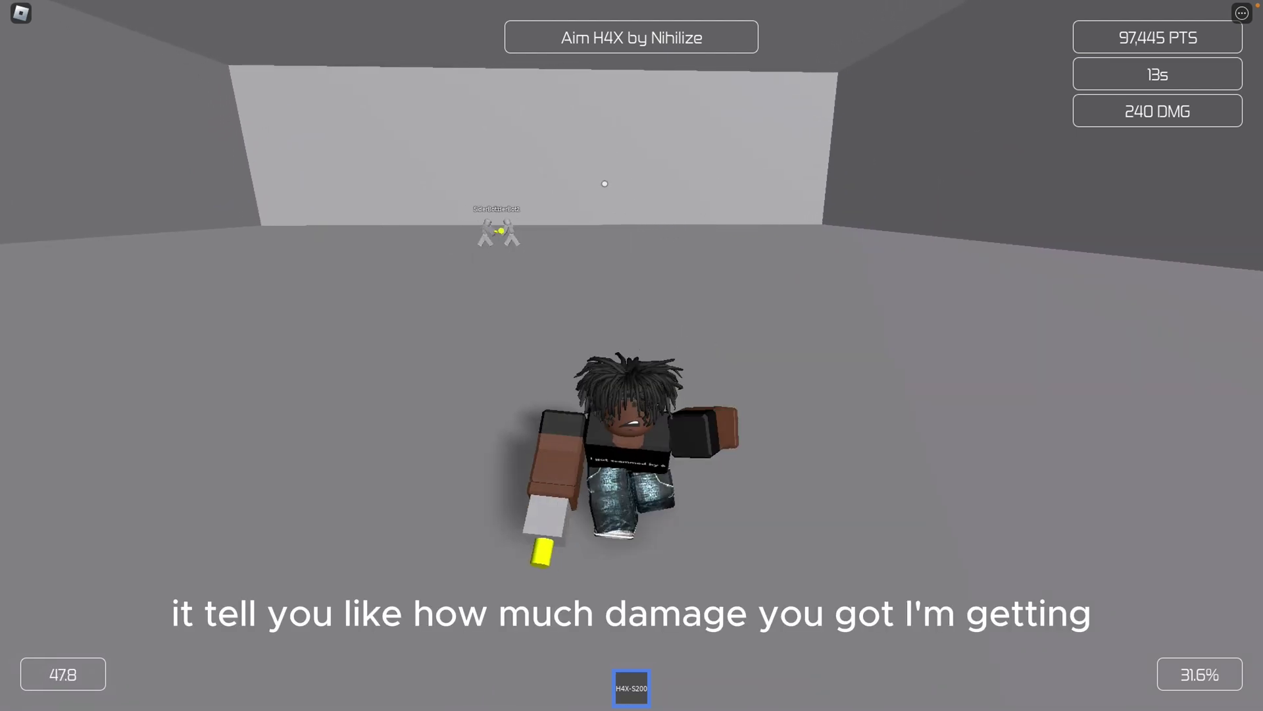
click(633, 356)
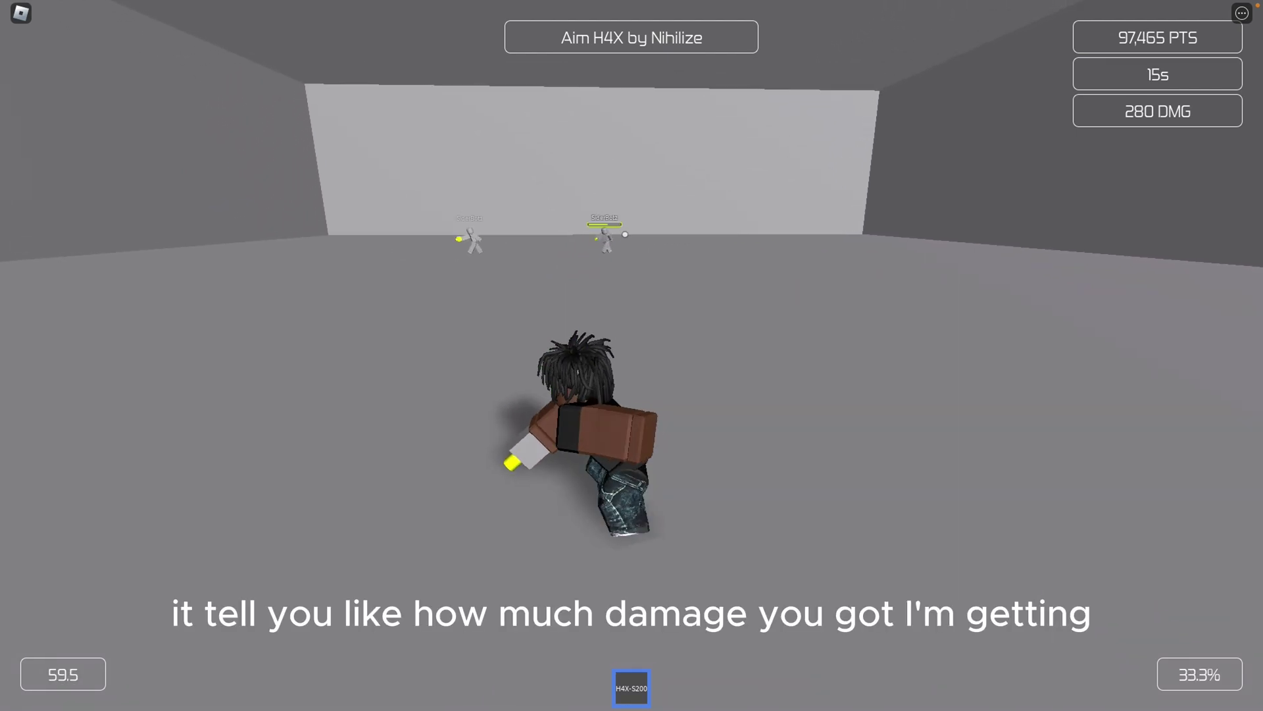
click(633, 355)
click(632, 355)
click(632, 356)
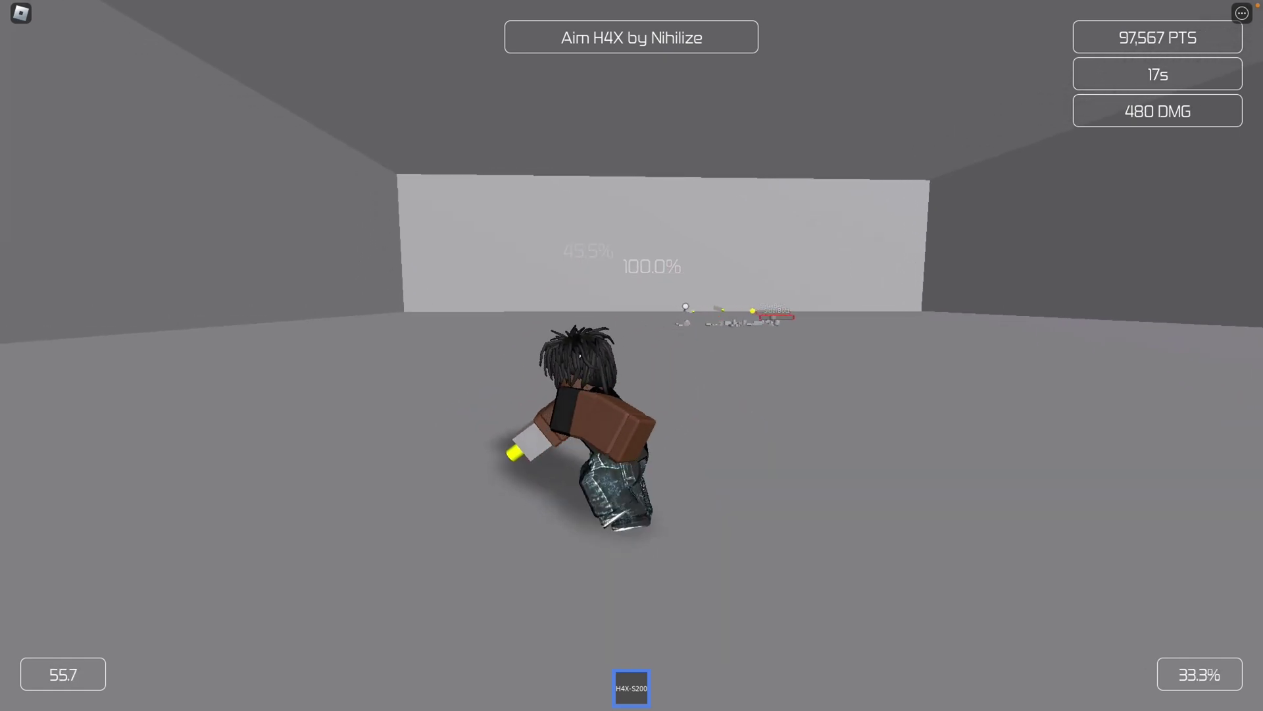
click(632, 355)
click(632, 356)
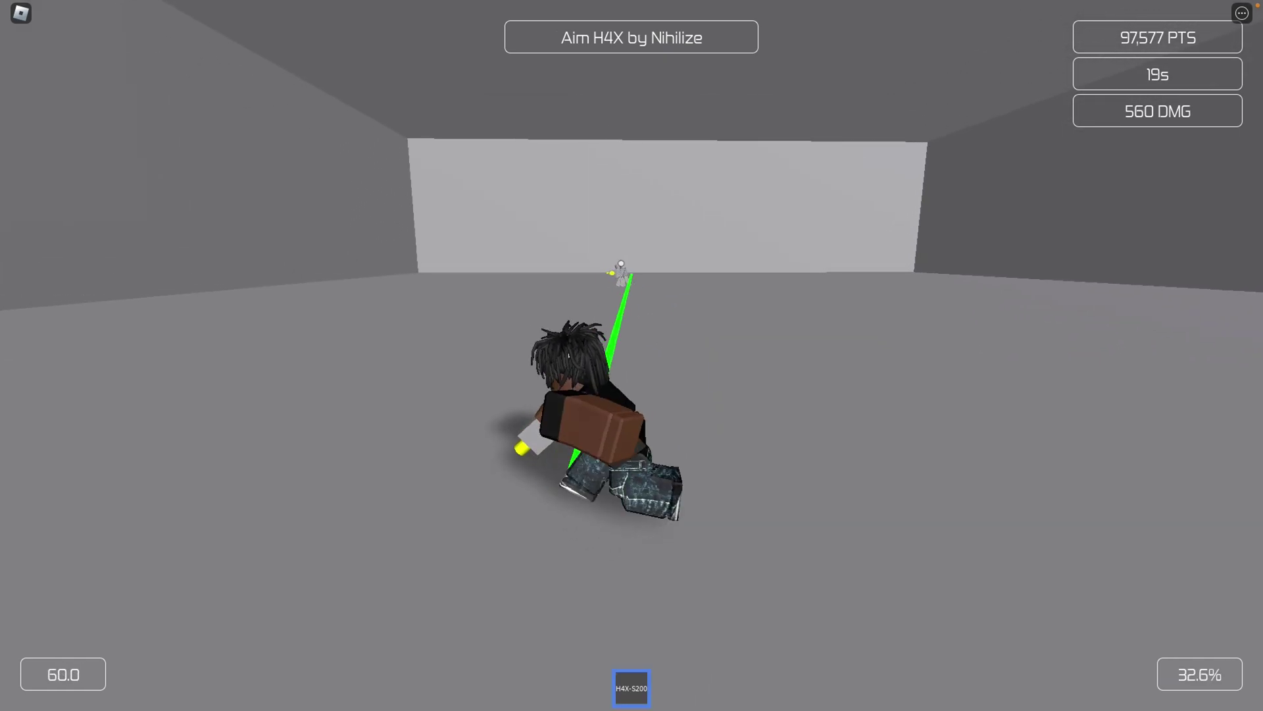
click(632, 355)
click(632, 356)
click(632, 355)
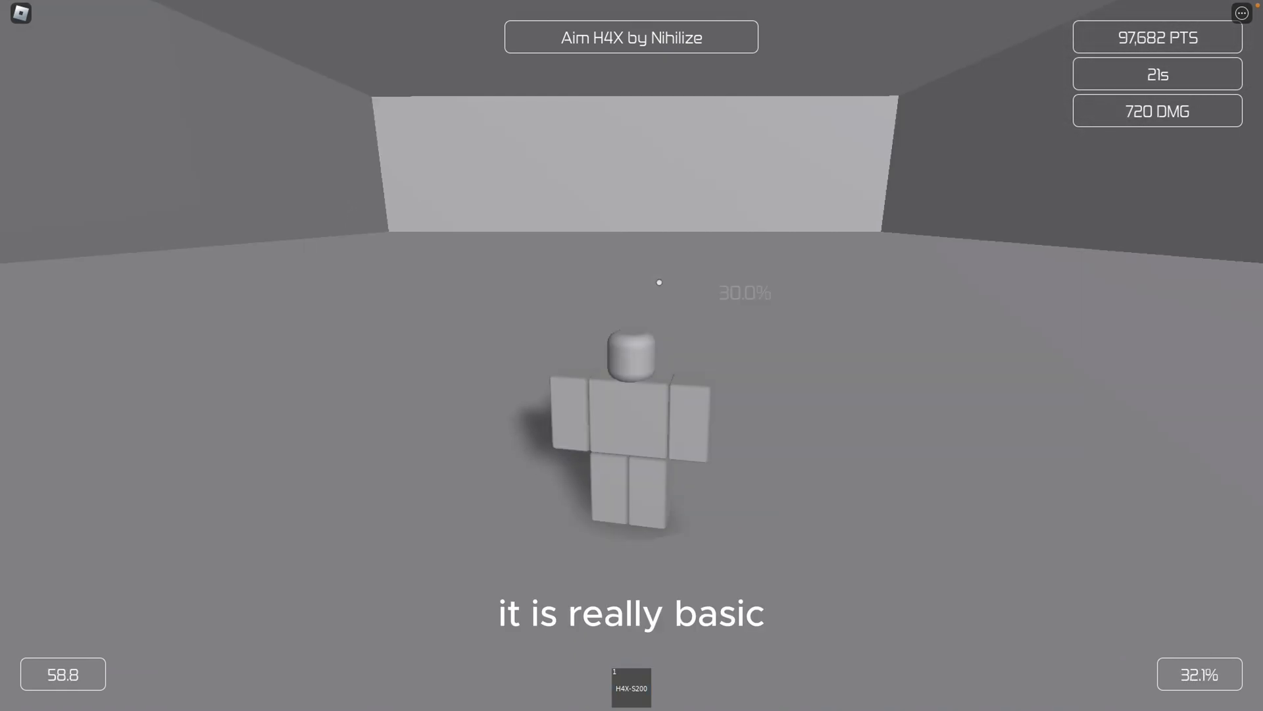
click(632, 355)
click(633, 355)
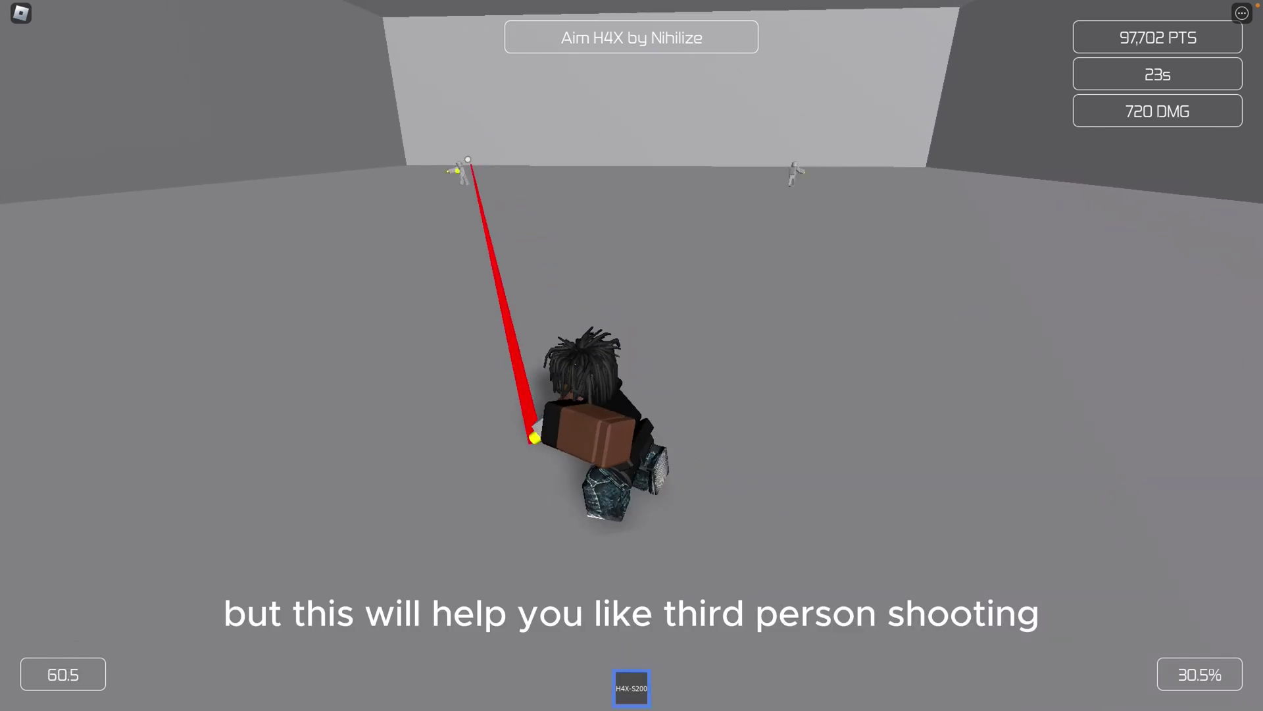
click(632, 356)
click(631, 355)
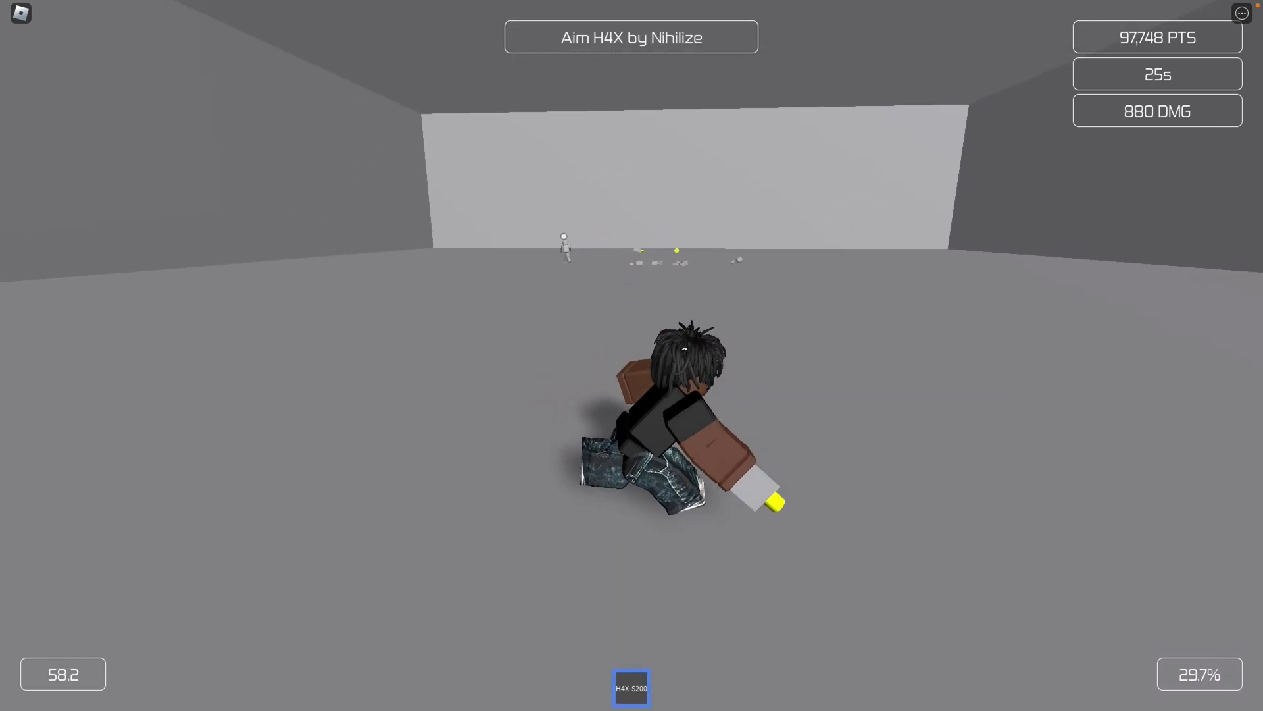
click(631, 355)
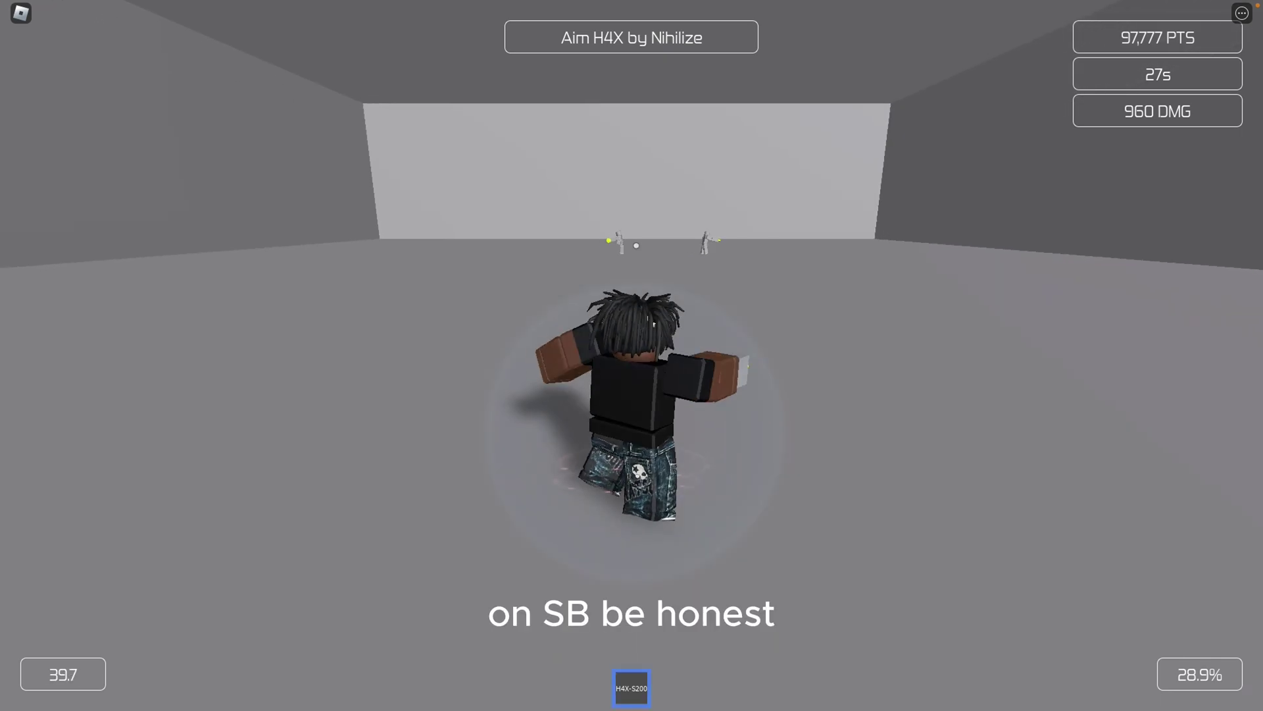
click(632, 356)
click(633, 355)
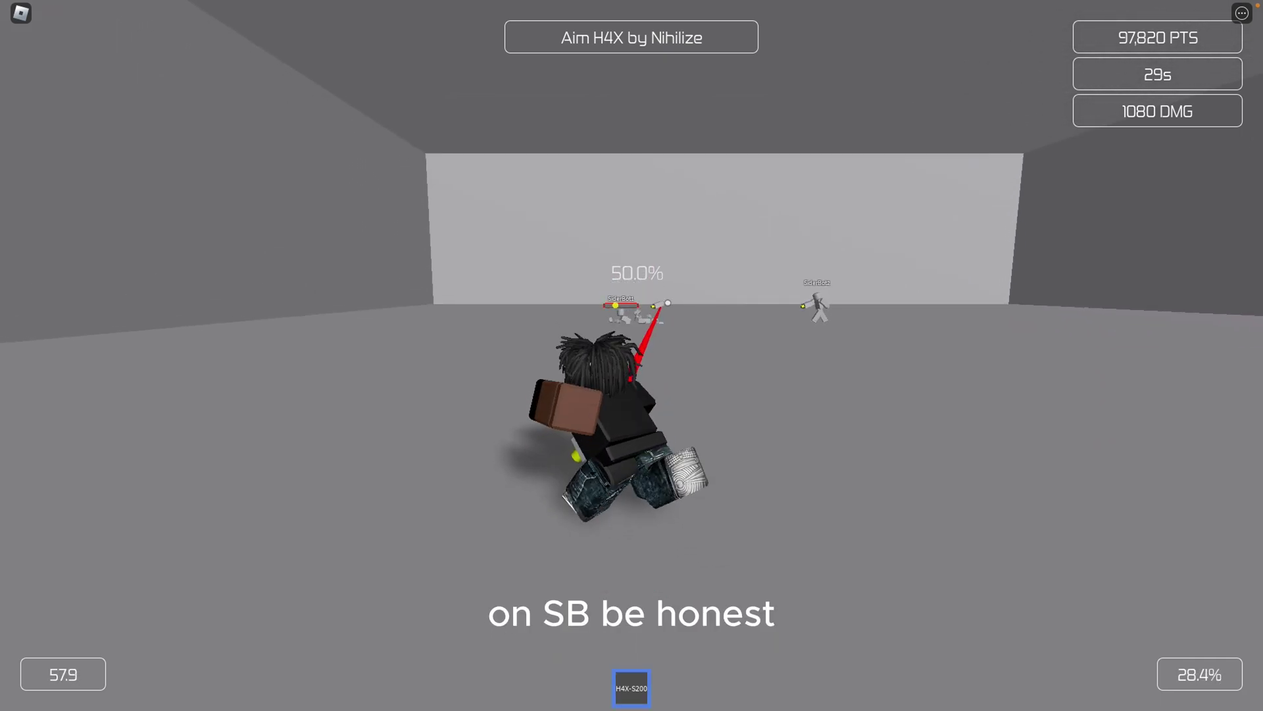
click(632, 356)
click(631, 356)
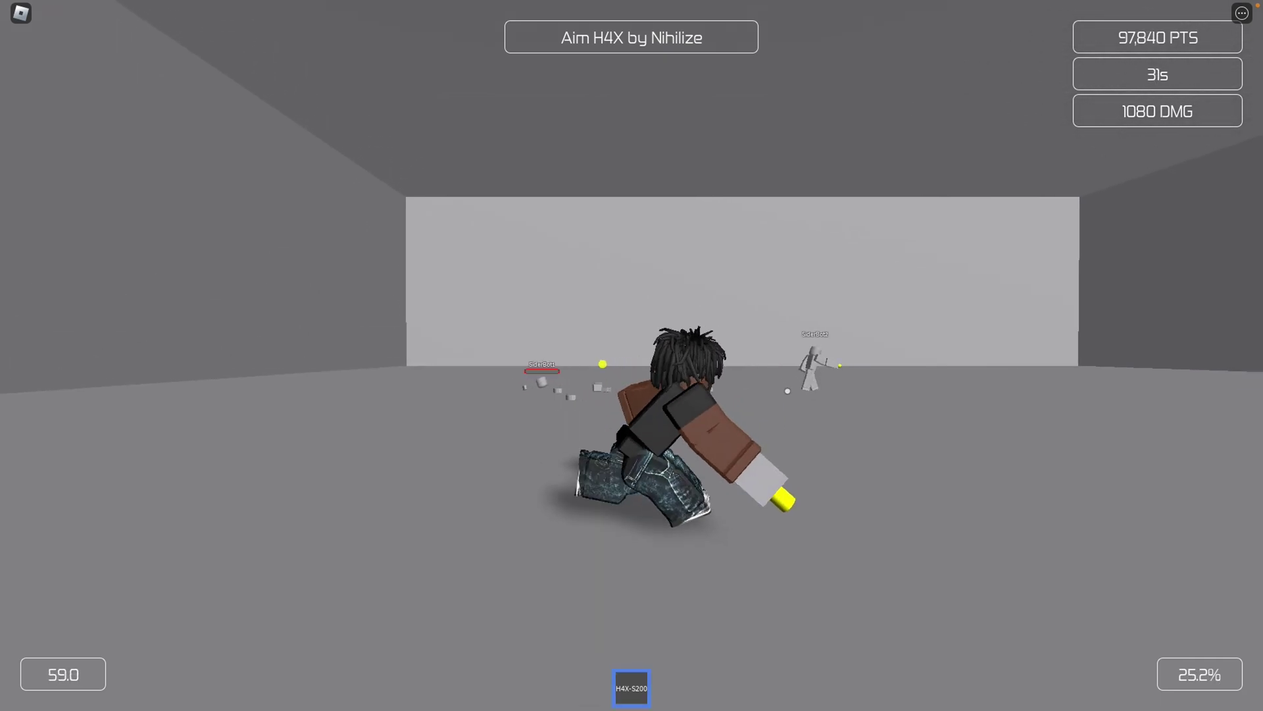
drag(632, 355, 553, 414)
click(632, 356)
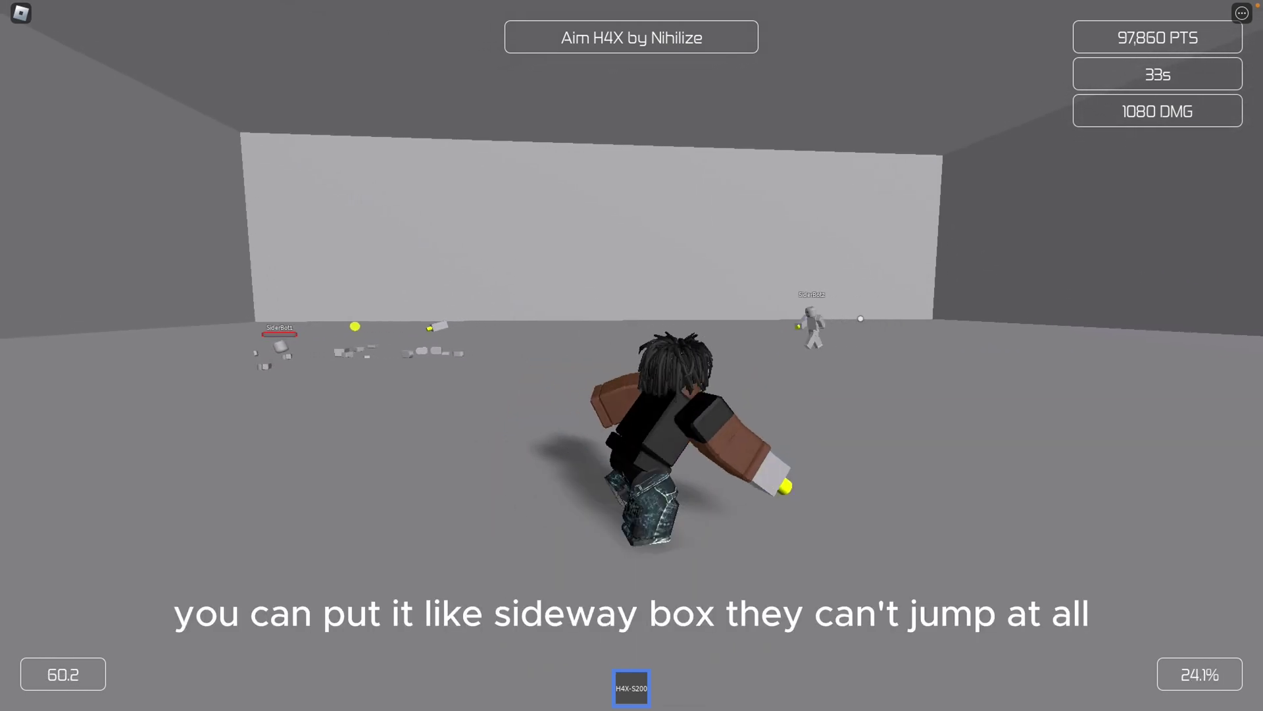
click(632, 356)
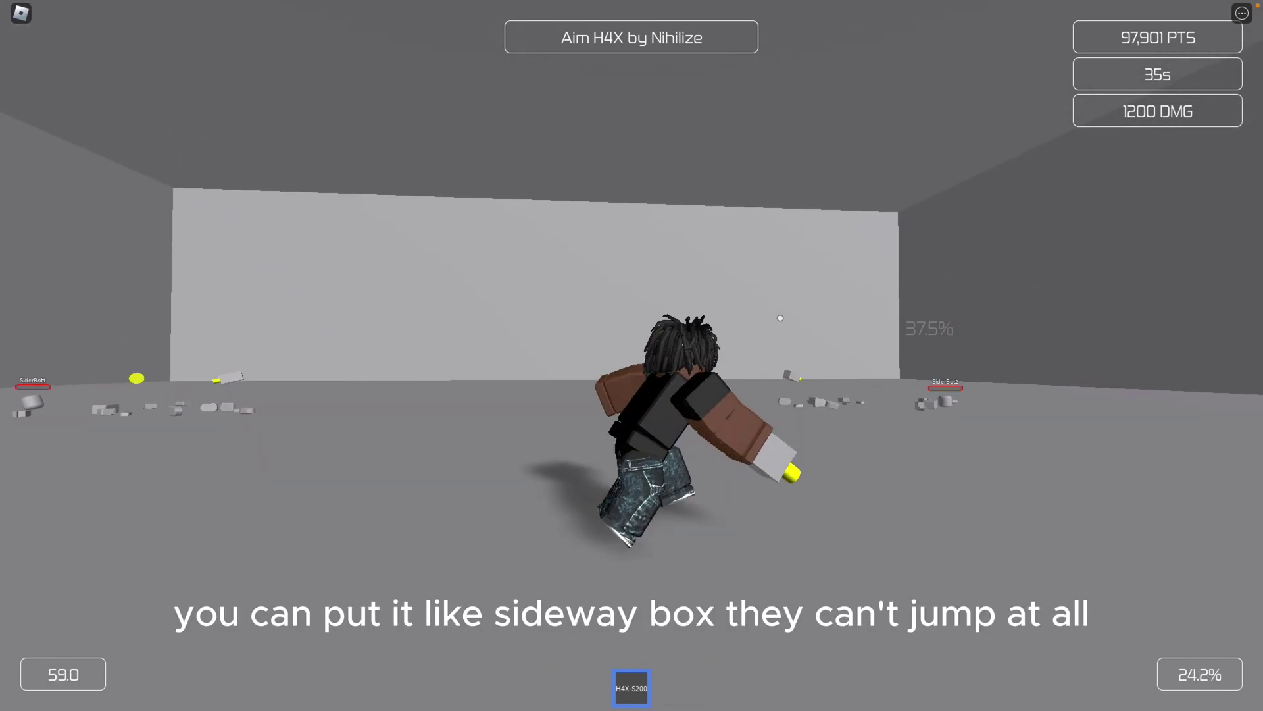
drag(632, 355, 395, 495)
click(632, 356)
click(632, 355)
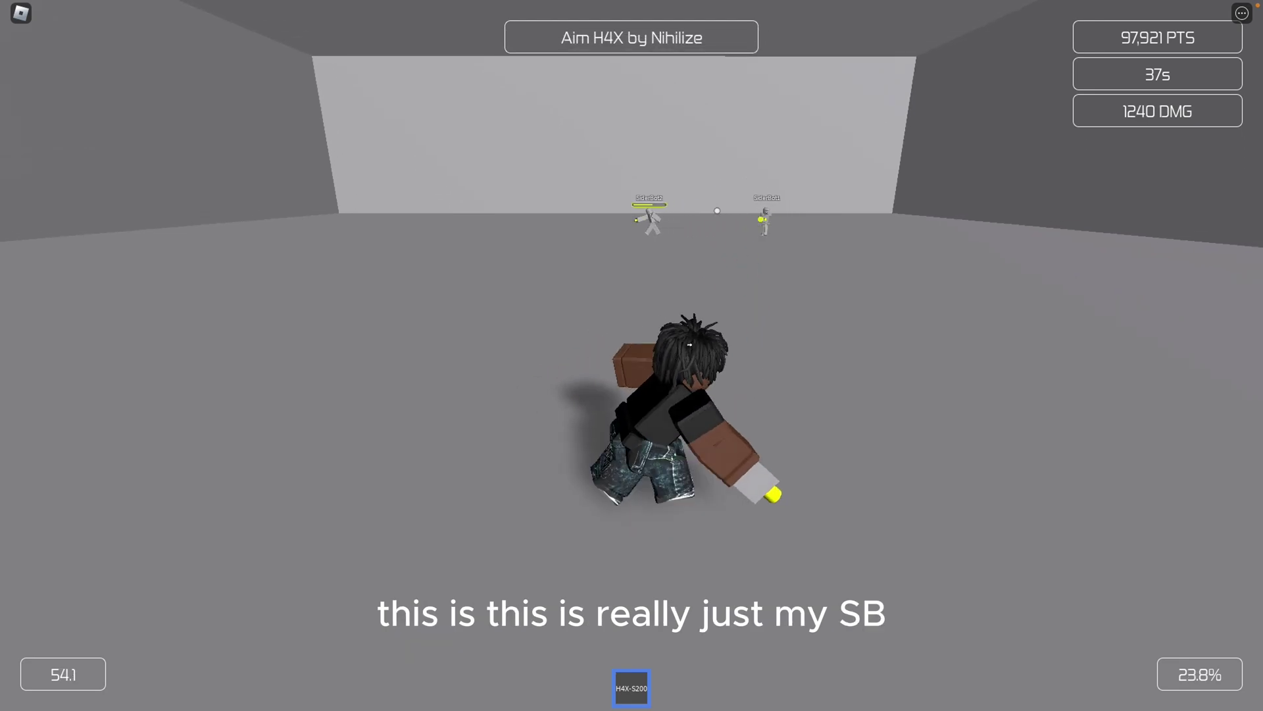
click(631, 355)
click(632, 356)
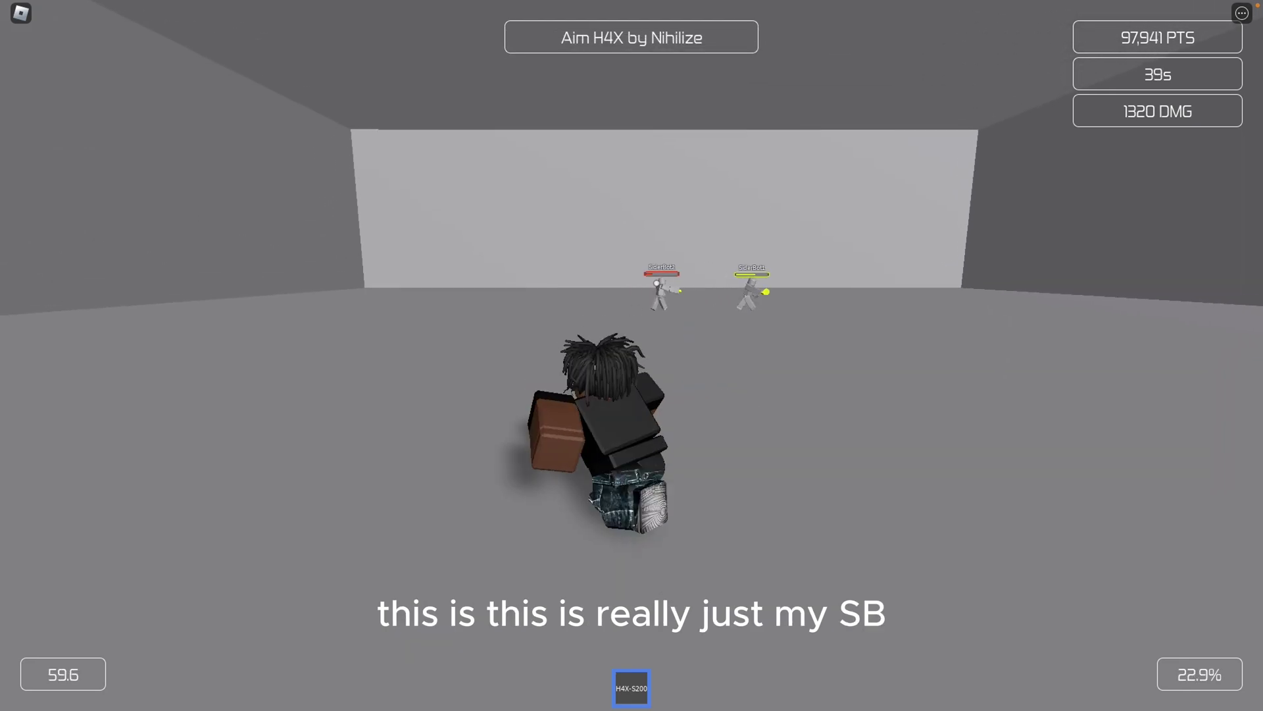
click(632, 355)
click(631, 355)
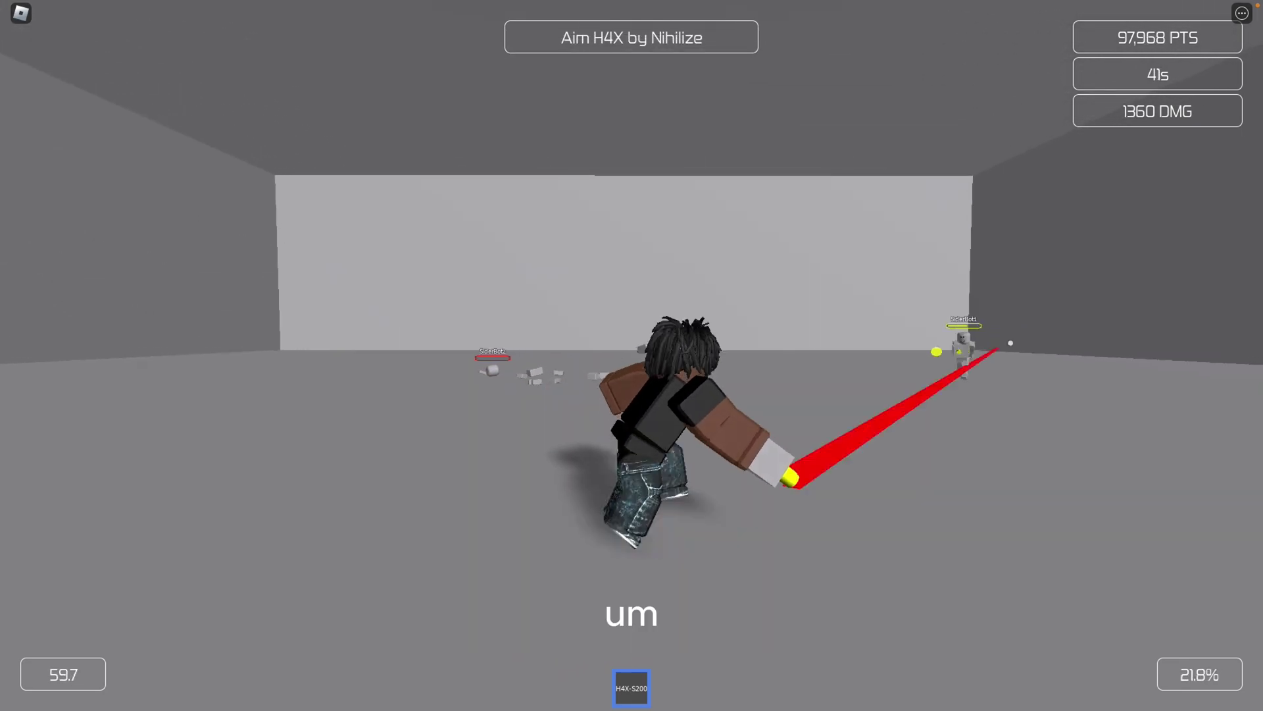
click(632, 355)
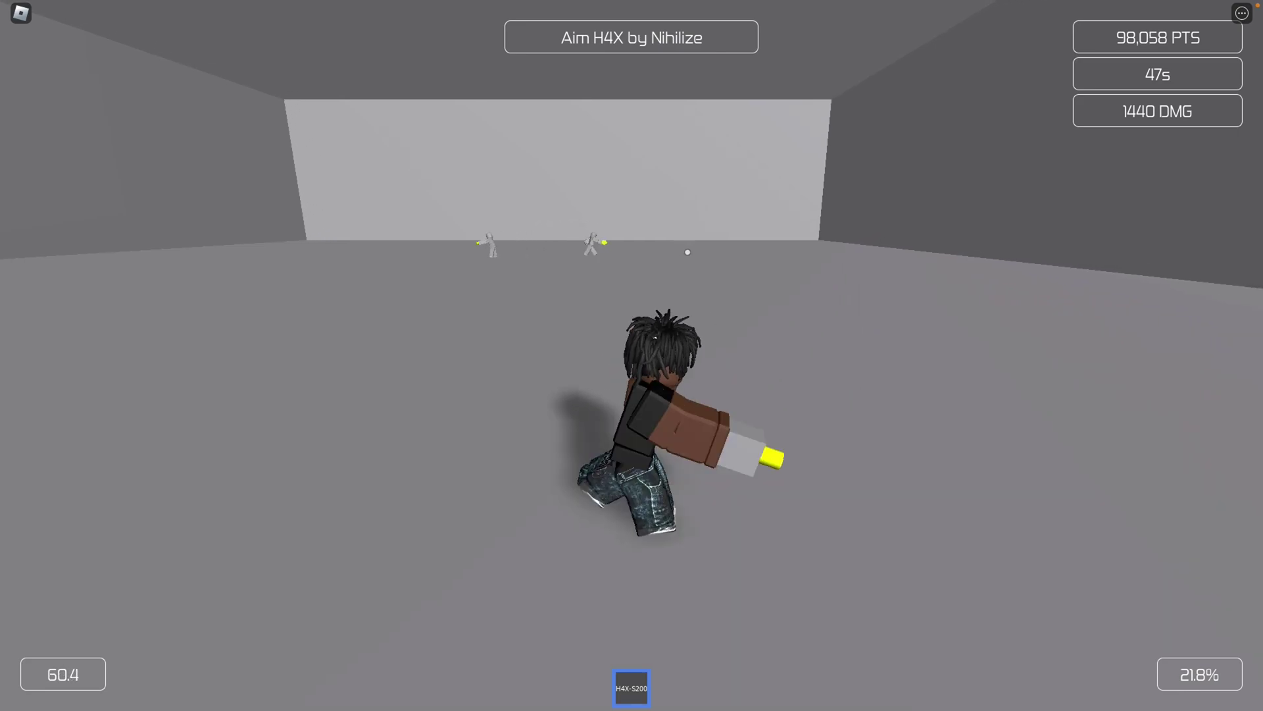
Glance at the game menu's Settings, then close the menu to resume
key(Escape)
click(569, 130)
key(Escape)
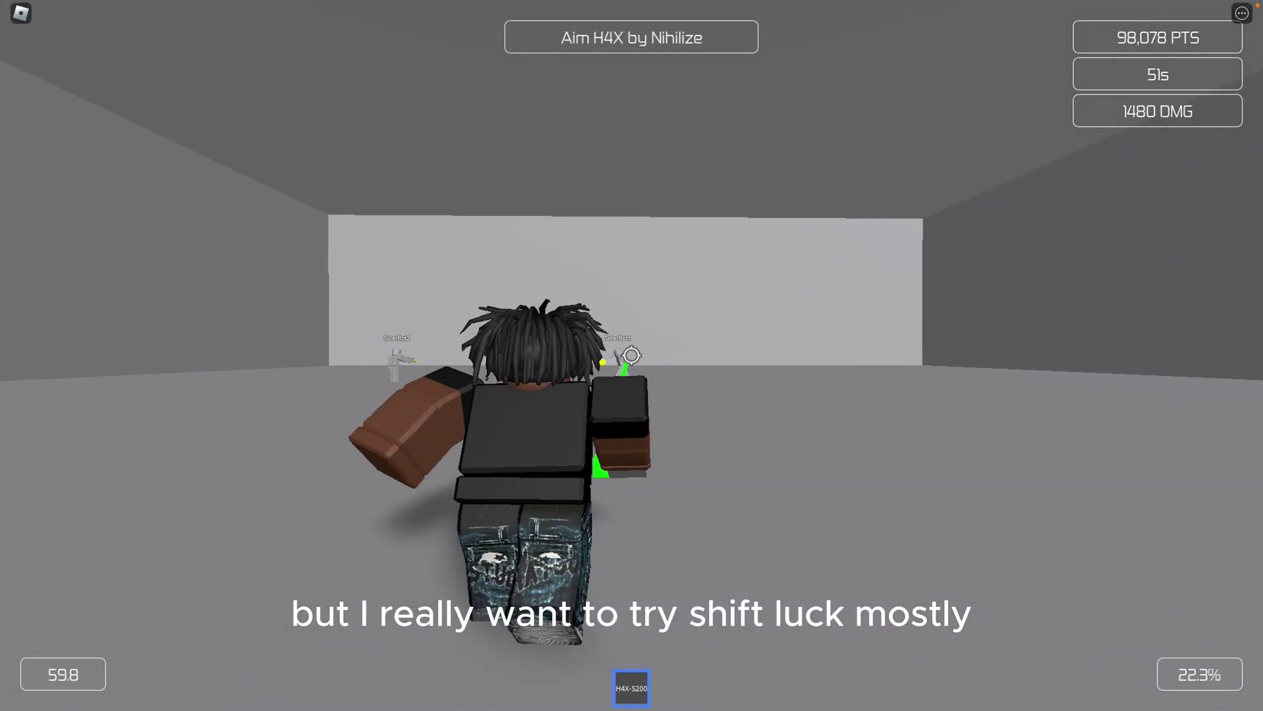
Keep shooting the bots, raising damage to 2120
click(632, 355)
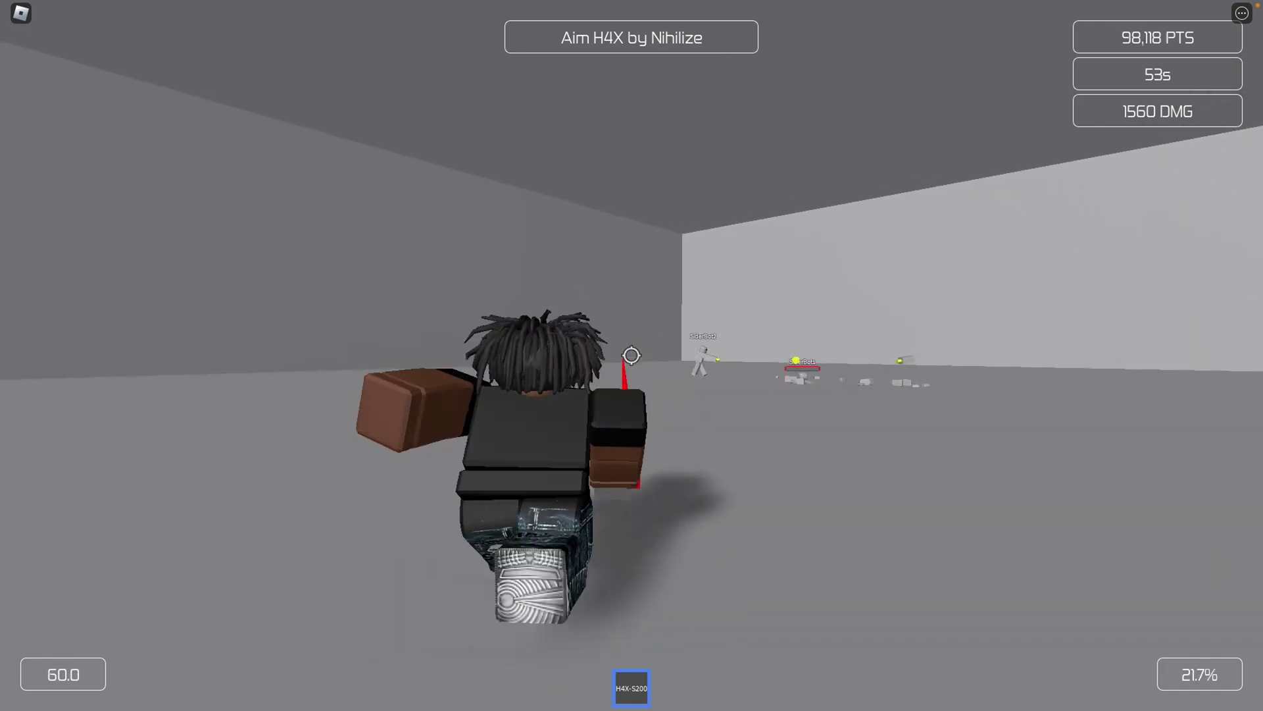
click(632, 356)
click(633, 356)
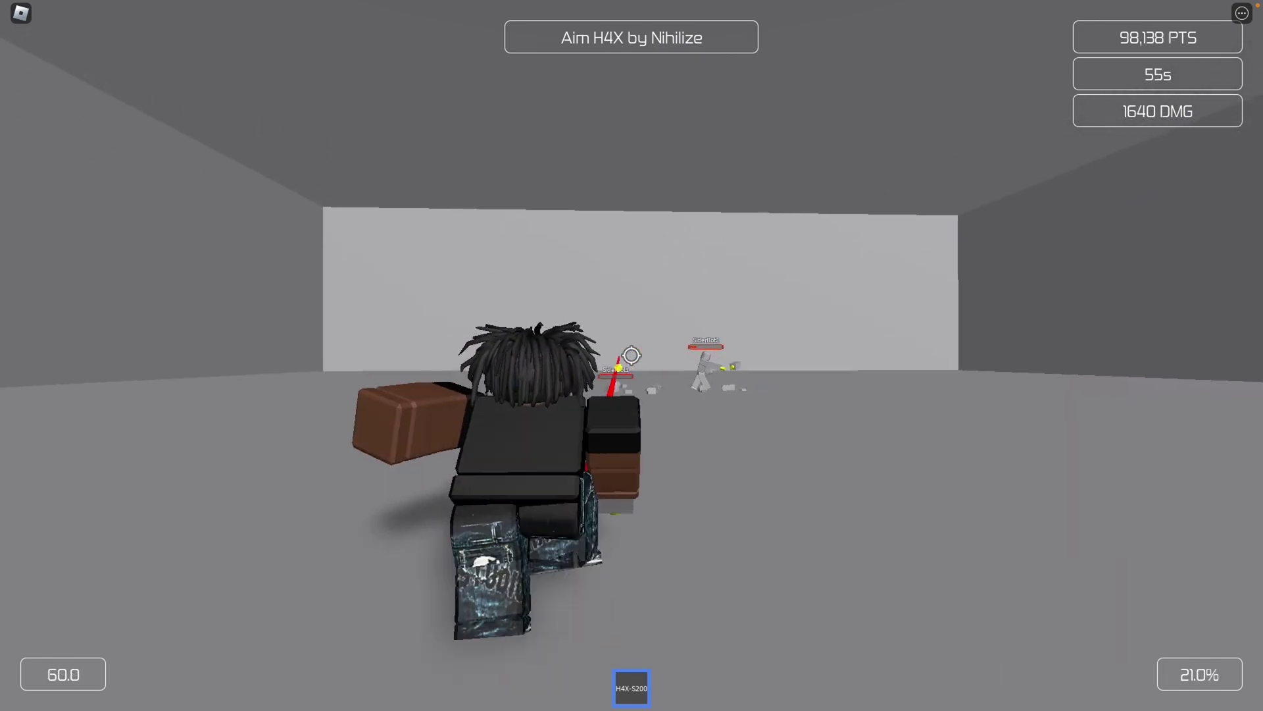
click(632, 356)
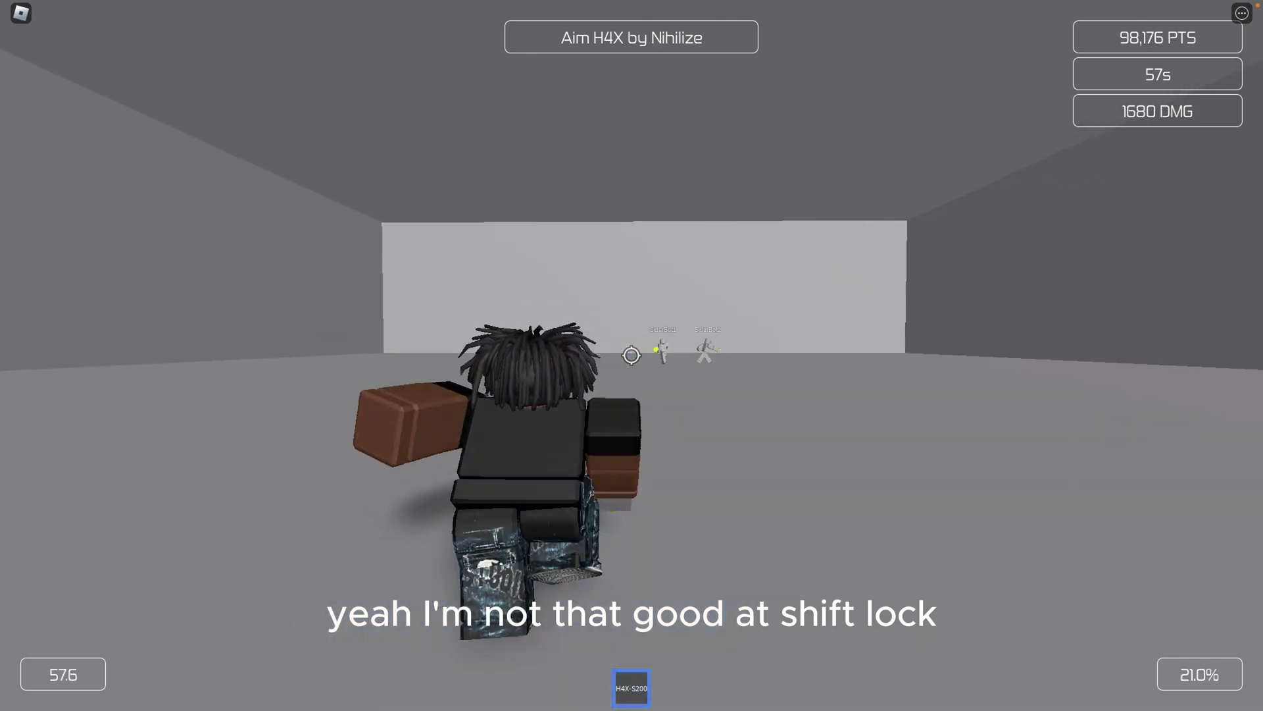
click(631, 356)
scroll(632, 356, down, 5)
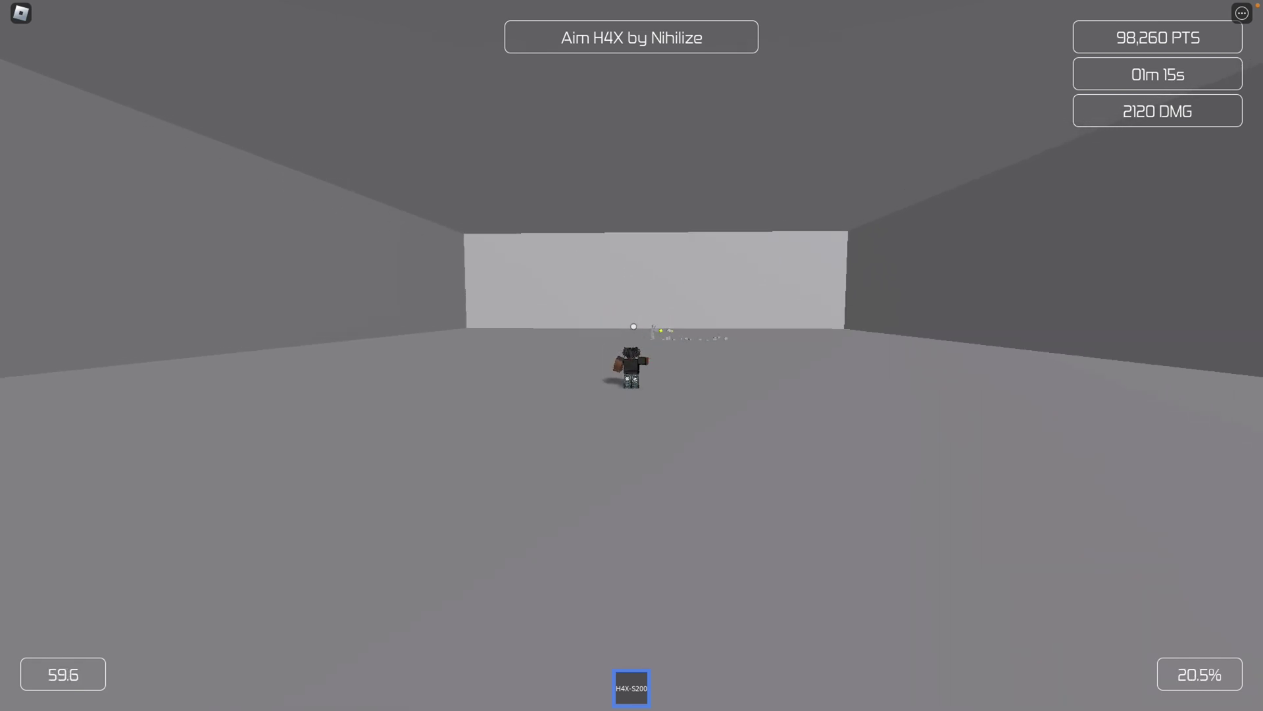
Leave the Aim H4X experience and quit Roblox, returning to the macOS desktop
key(Escape)
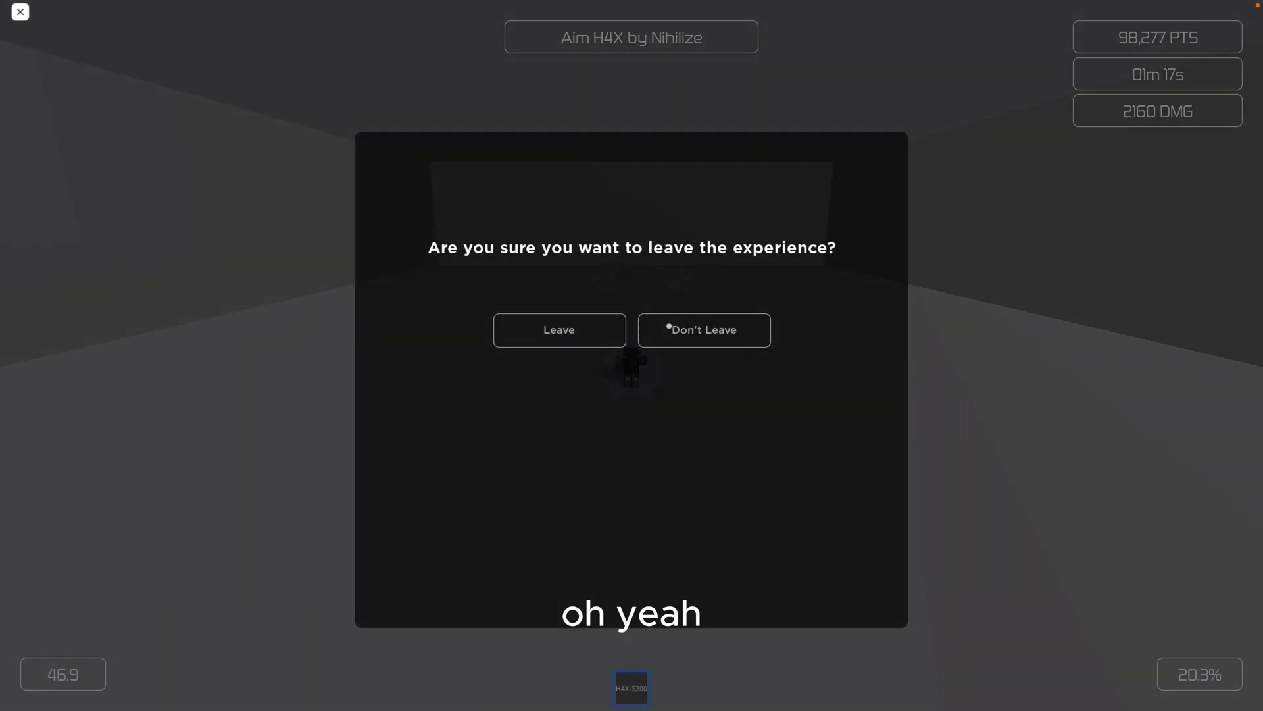
click(548, 329)
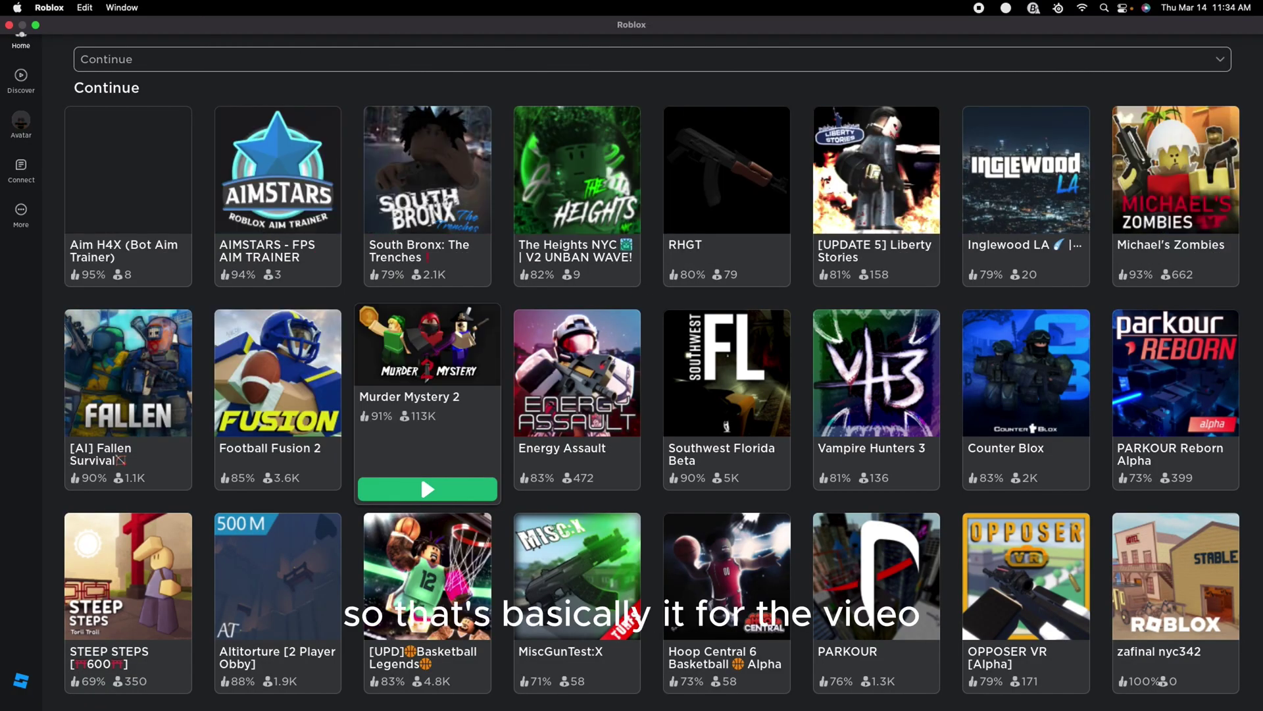
click(13, 26)
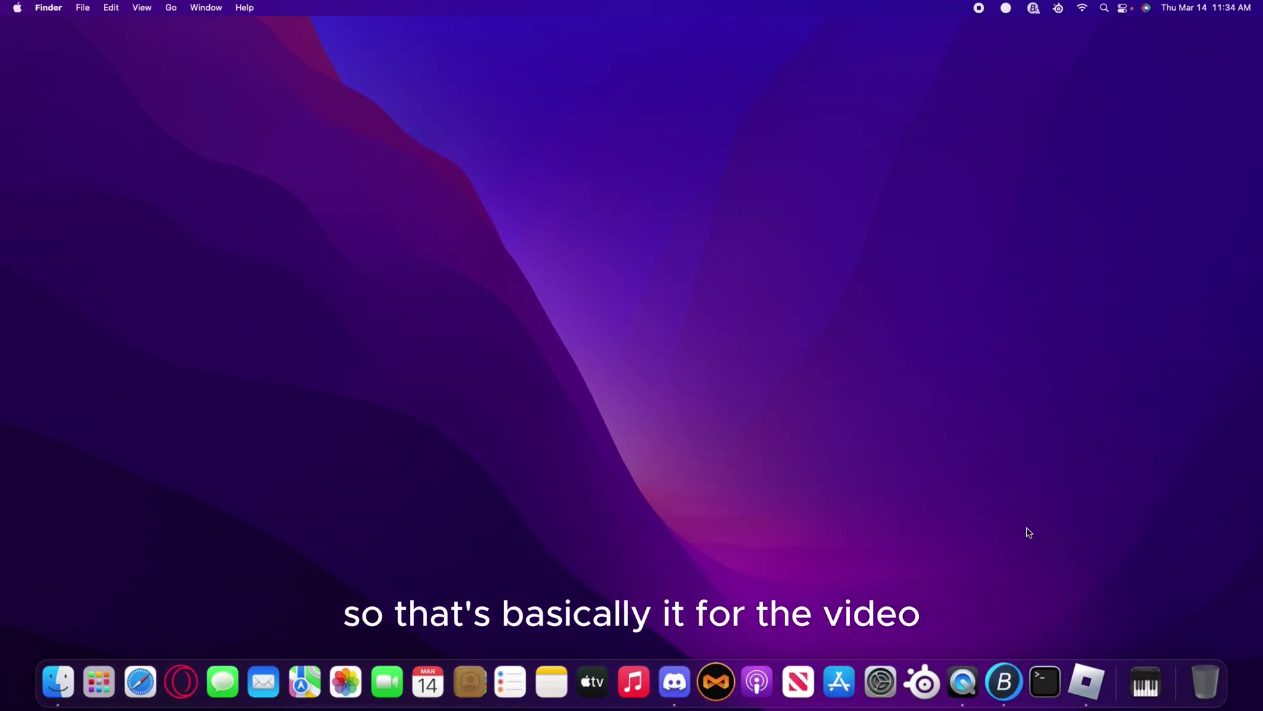